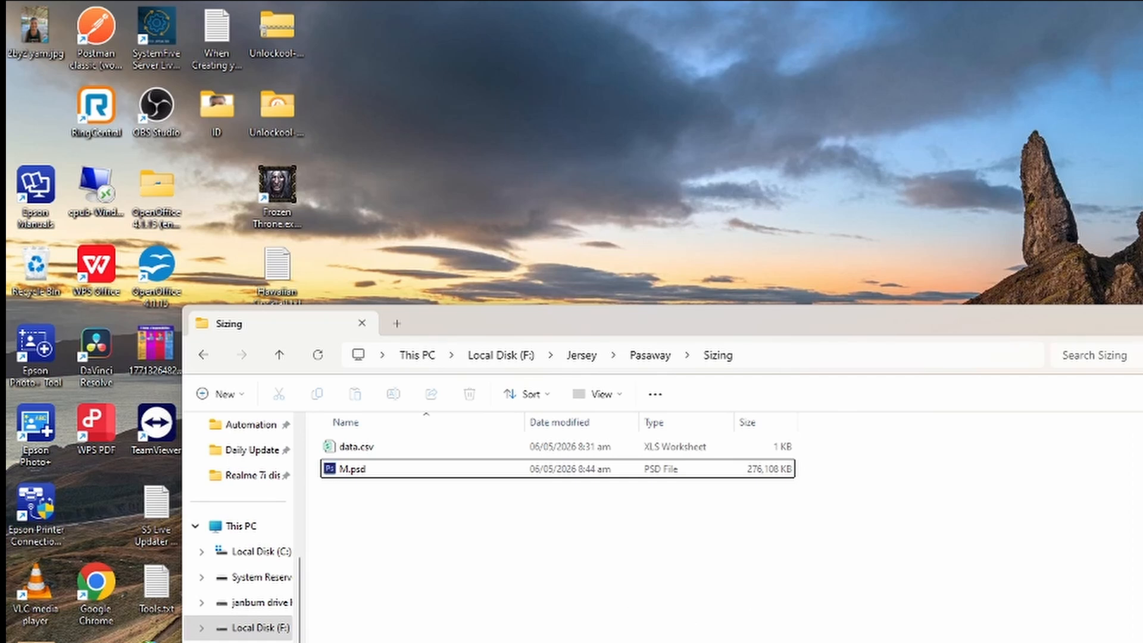
Close the untitled document and open M.psd from the Sizing folder inside Jersey\Pasaway
{"action": "left_click", "coordinate": [350, 477]}
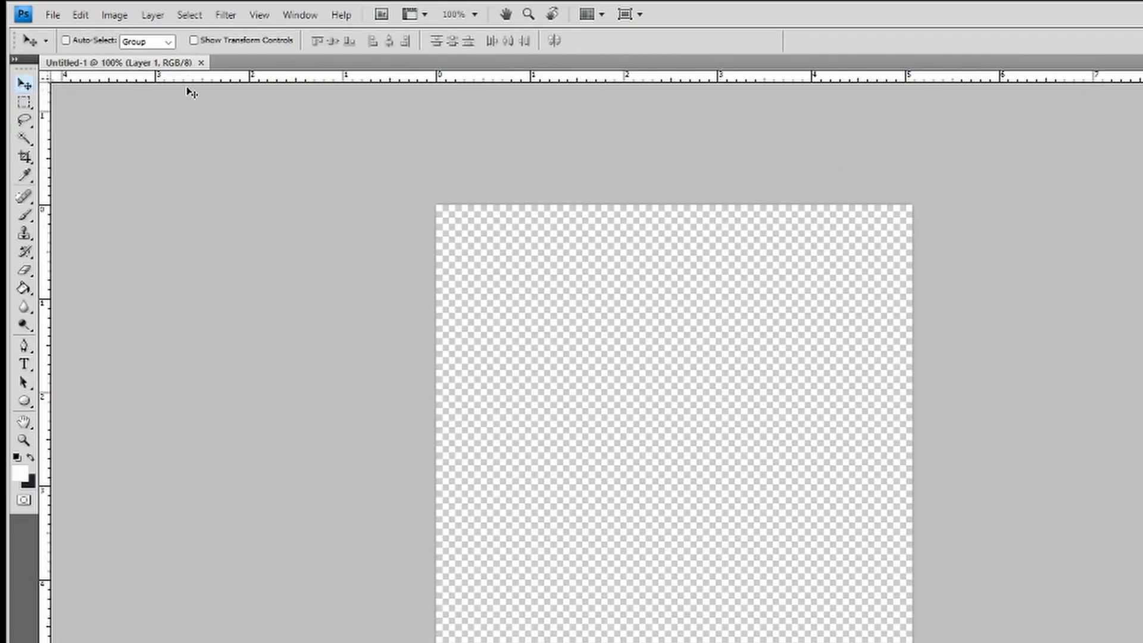
{"action": "left_click", "coordinate": [201, 63]}
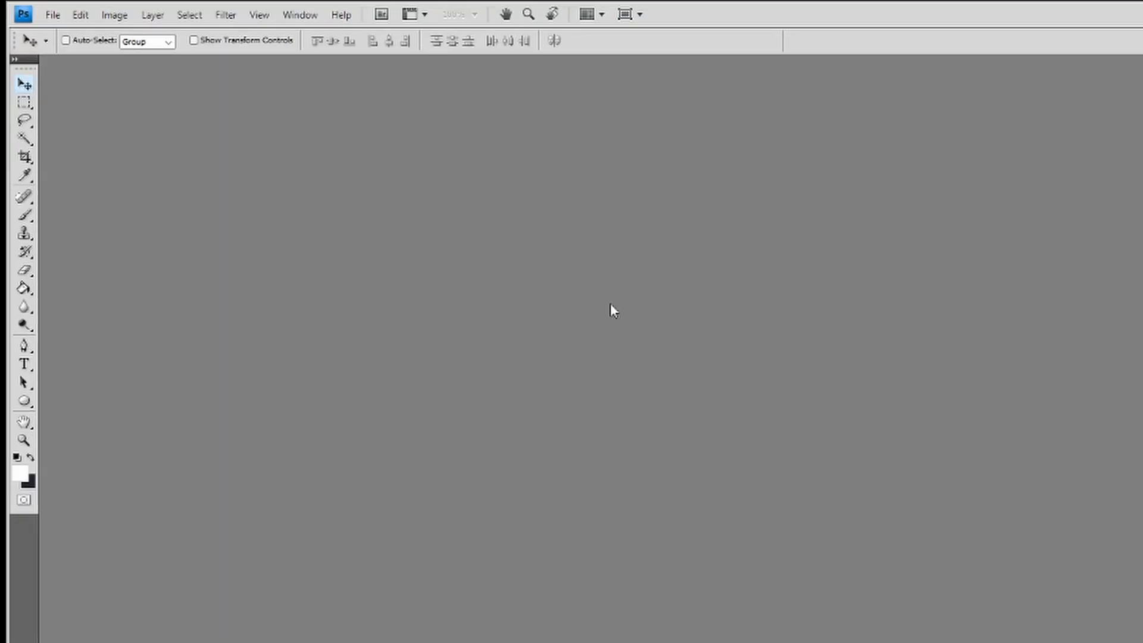
{"action": "left_click", "coordinate": [48, 19]}
{"action": "left_click", "coordinate": [66, 48]}
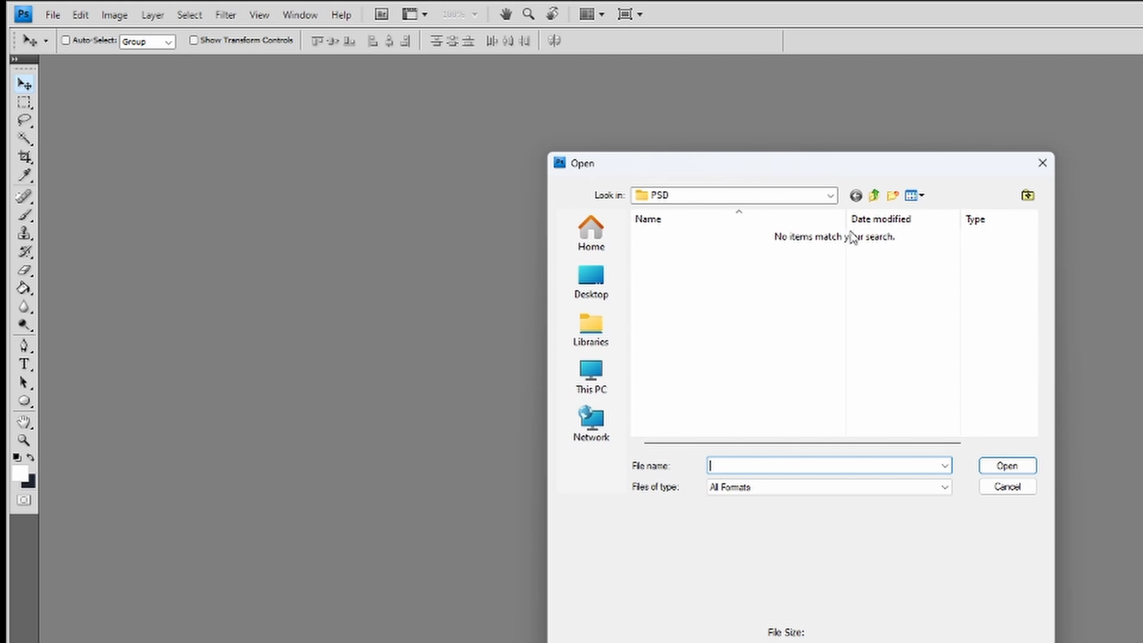
{"action": "left_click", "coordinate": [874, 195]}
{"action": "left_click", "coordinate": [874, 196]}
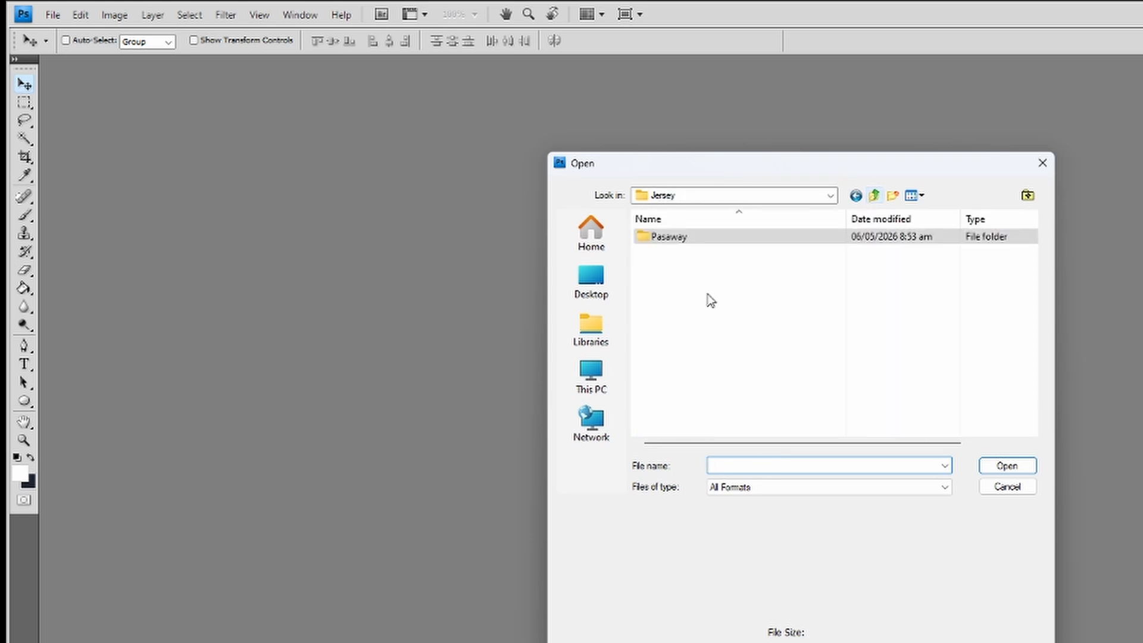
{"action": "double_click", "coordinate": [661, 238]}
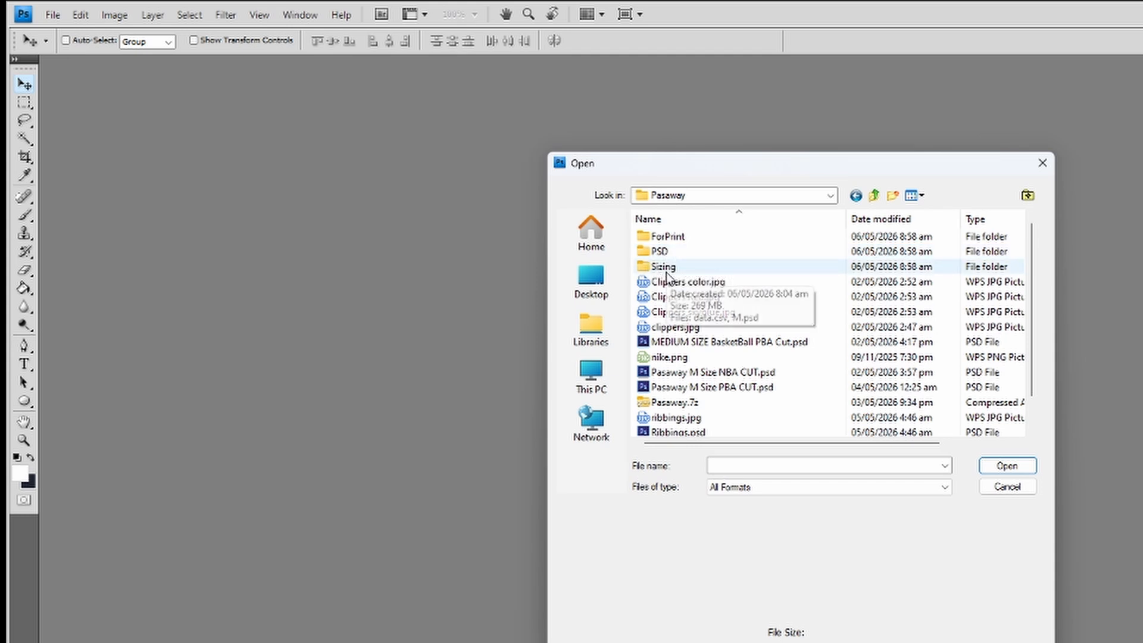
{"action": "double_click", "coordinate": [663, 267]}
{"action": "left_click", "coordinate": [666, 252]}
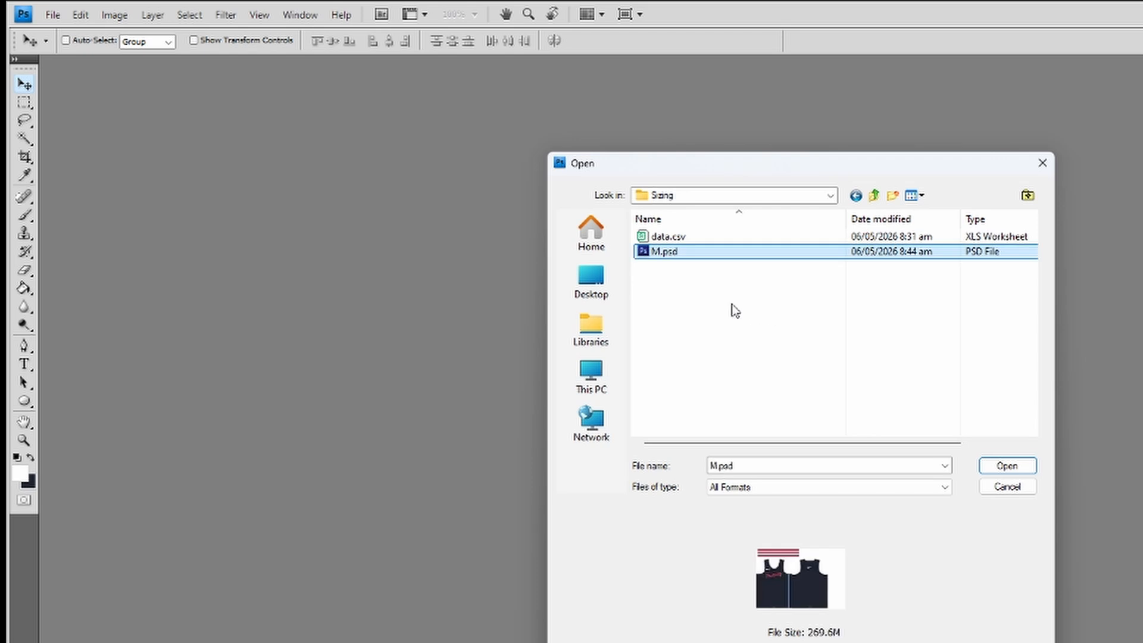
{"action": "double_click", "coordinate": [666, 255]}
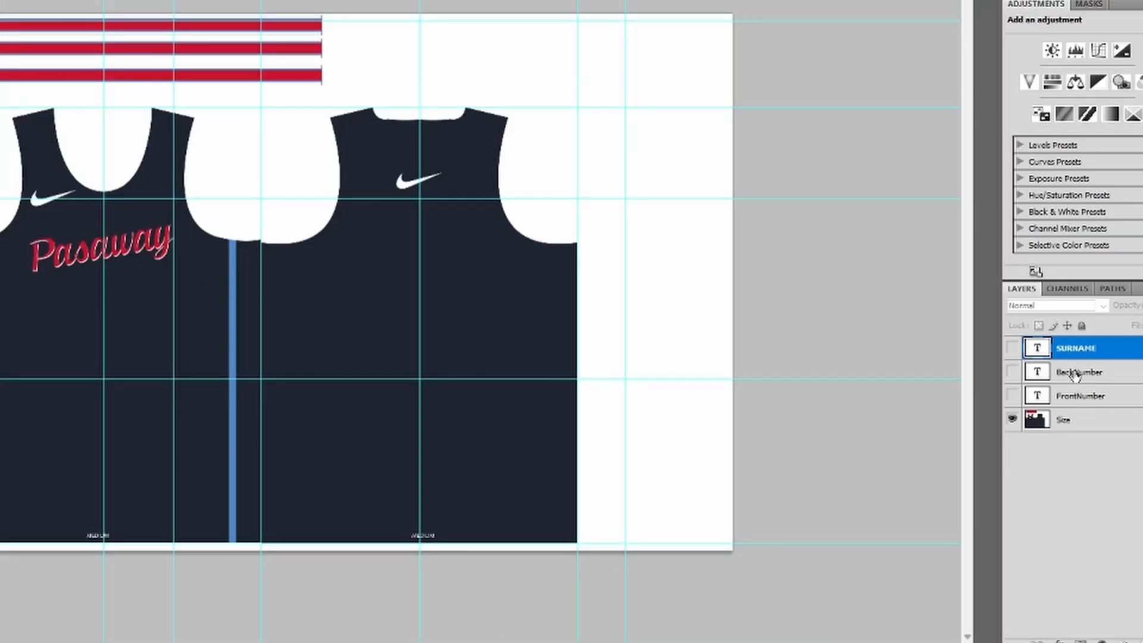
Show the FrontNumber, BackNumber and SURNAME text layers, and move the SURNAME text slightly up on the jersey back
{"action": "left_click", "coordinate": [1069, 373]}
{"action": "left_click", "coordinate": [1013, 395]}
{"action": "left_click", "coordinate": [1013, 372]}
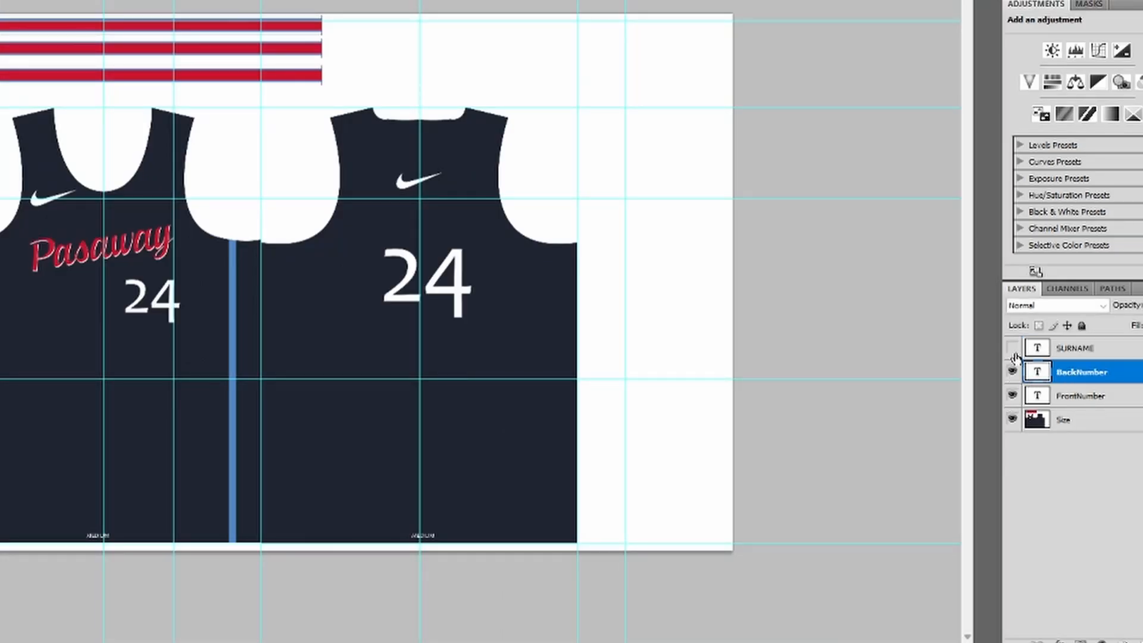
{"action": "left_click", "coordinate": [1013, 348]}
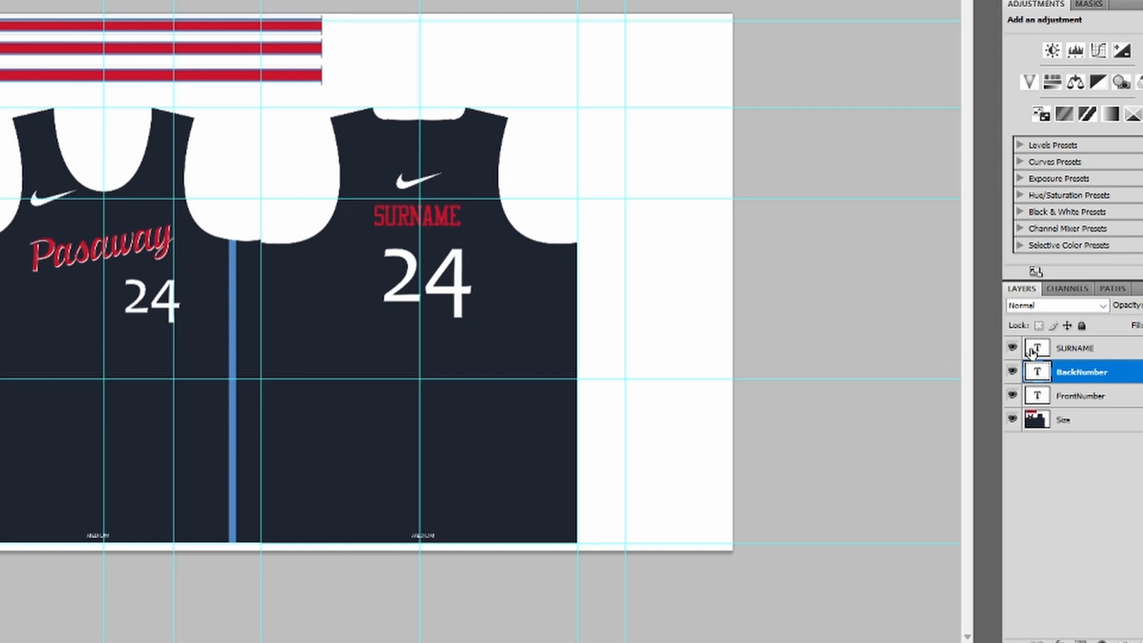
{"action": "left_click", "coordinate": [1079, 349]}
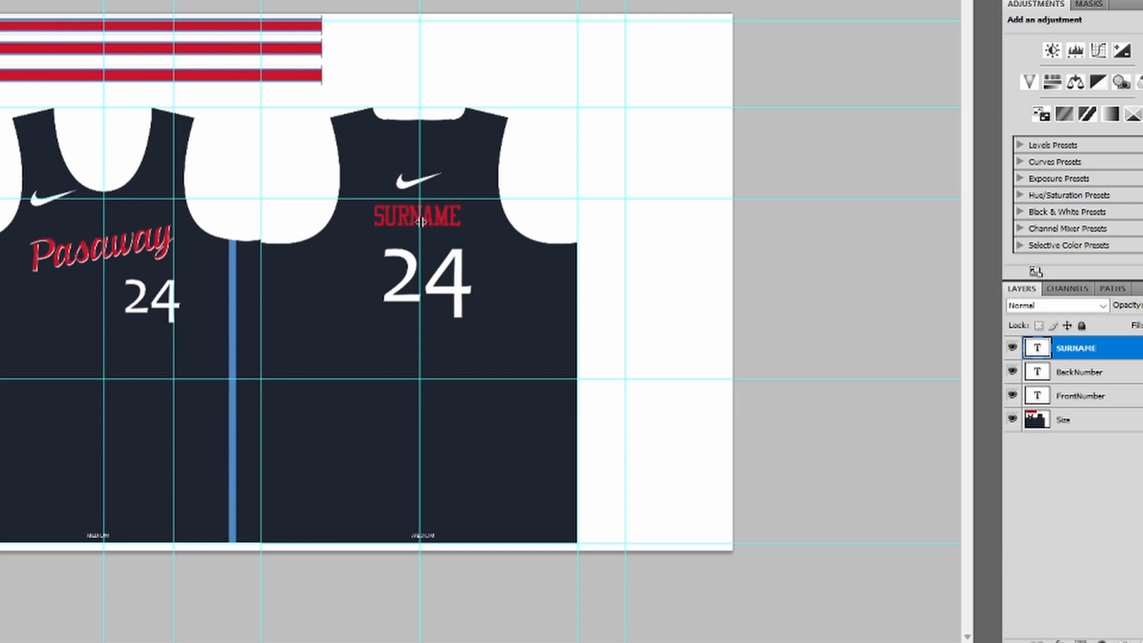
{"action": "left_click_drag", "start_coordinate": [411, 226], "coordinate": [411, 220]}
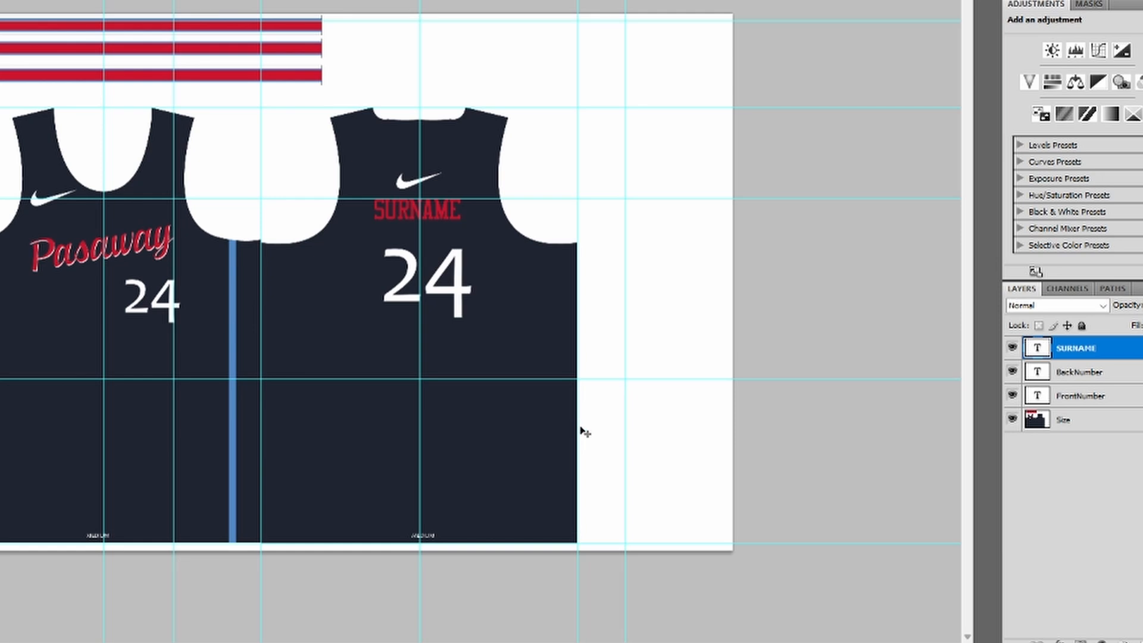
Hide the SURNAME, BackNumber and FrontNumber text layers
{"action": "left_click", "coordinate": [1012, 348]}
{"action": "left_click", "coordinate": [1013, 372]}
{"action": "left_click", "coordinate": [1013, 396]}
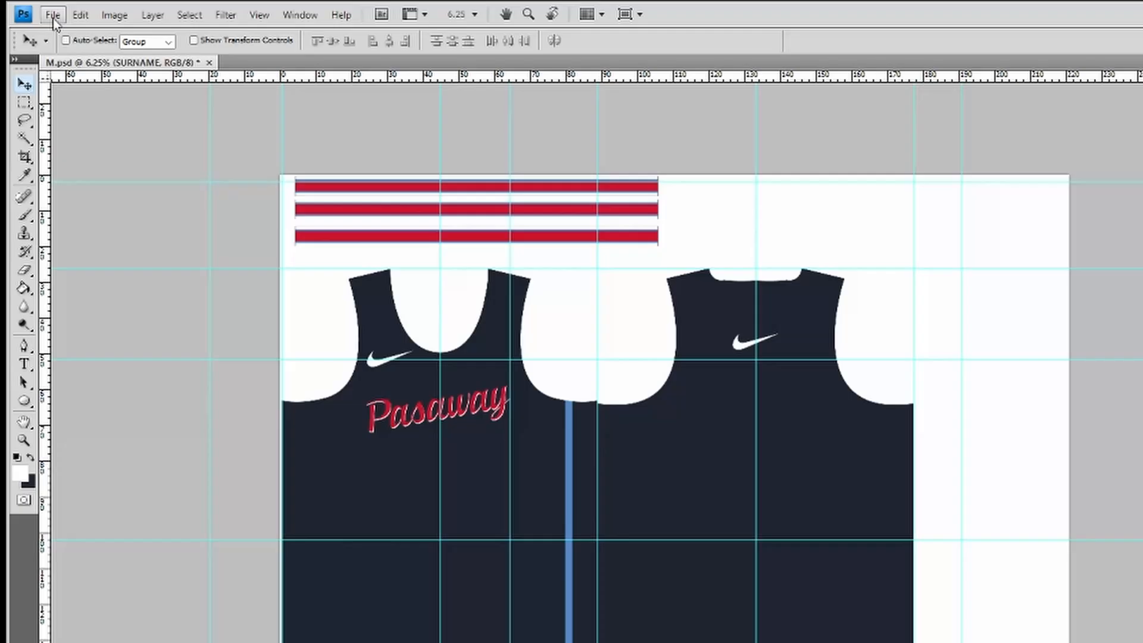
Check the jersey document's canvas size in pixels without changing it
{"action": "left_click", "coordinate": [51, 16]}
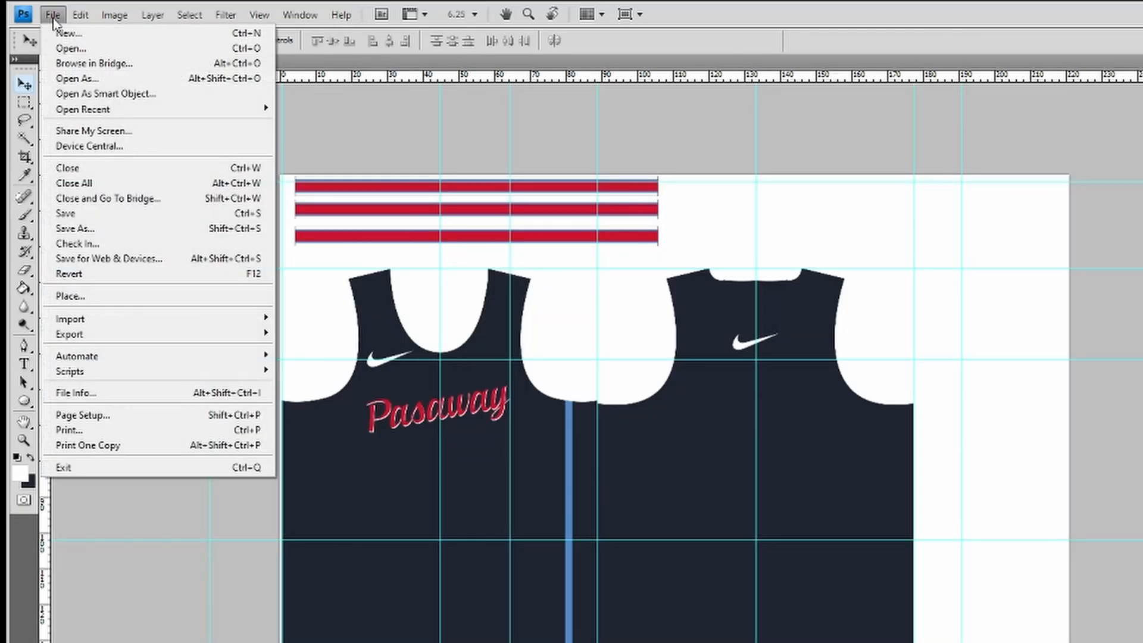
{"action": "left_click", "coordinate": [732, 29]}
{"action": "left_click", "coordinate": [116, 15]}
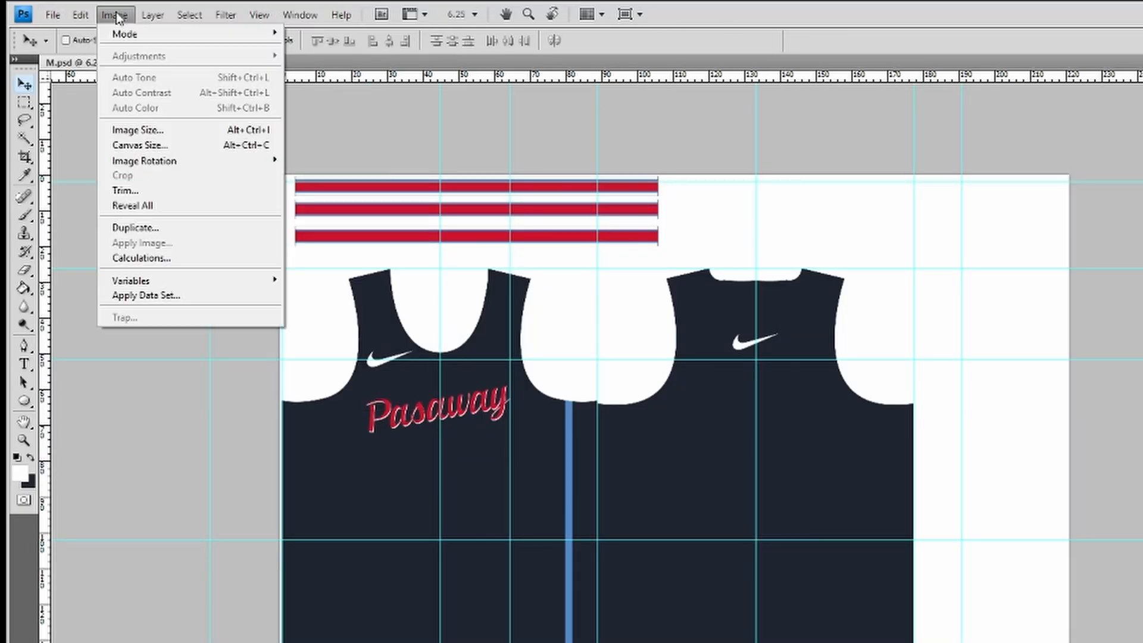
{"action": "left_click", "coordinate": [140, 145]}
{"action": "left_click", "coordinate": [814, 294]}
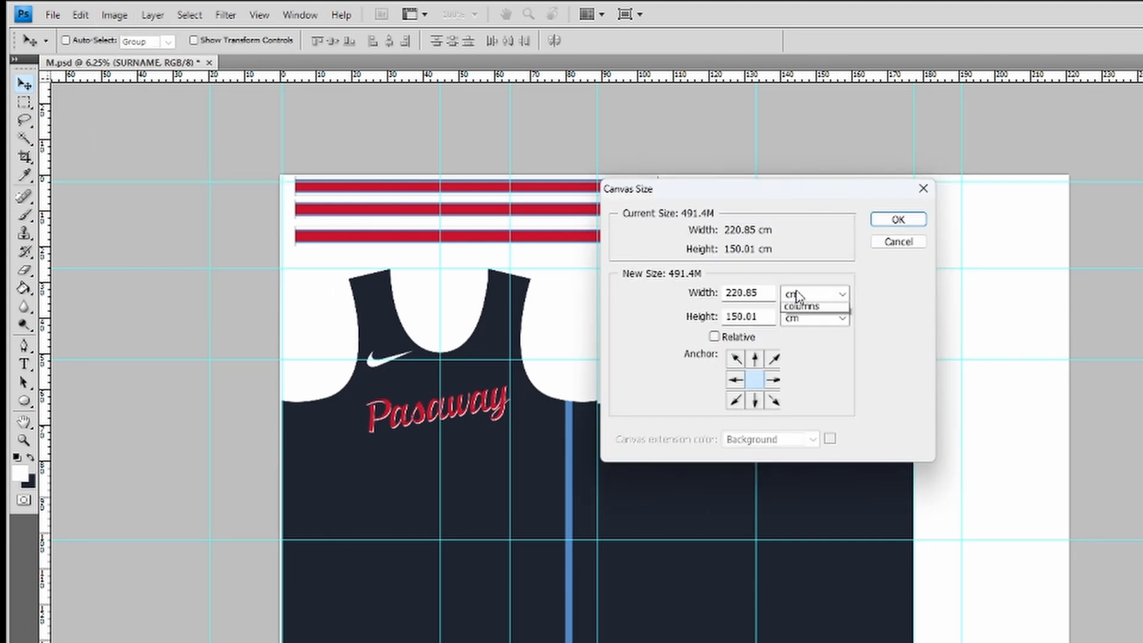
{"action": "left_click", "coordinate": [804, 316]}
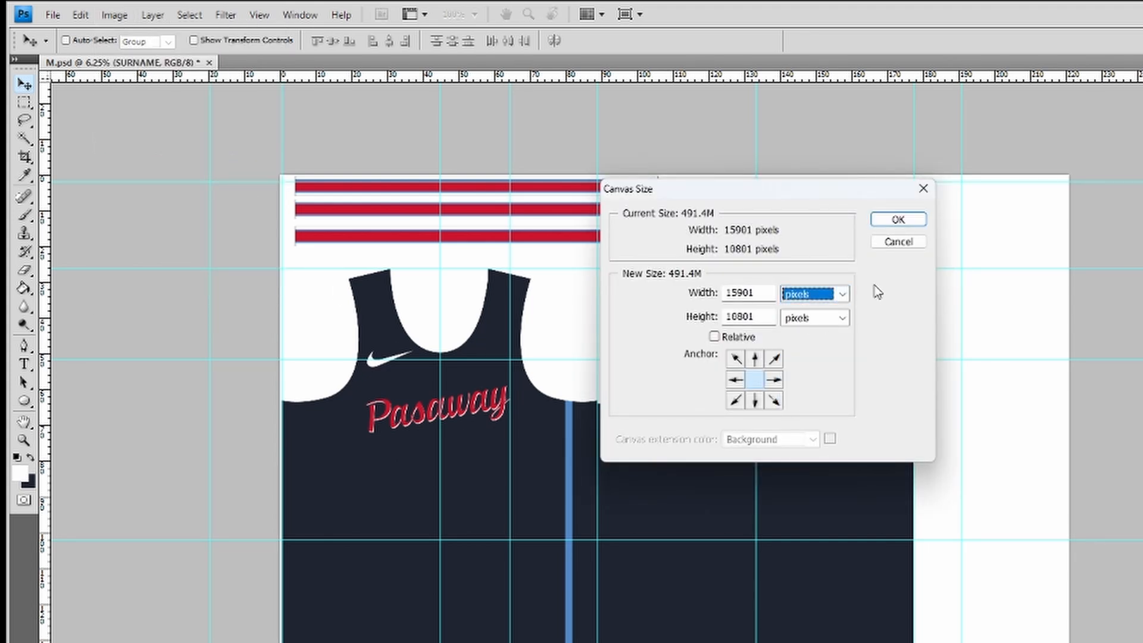
{"action": "left_click", "coordinate": [899, 241]}
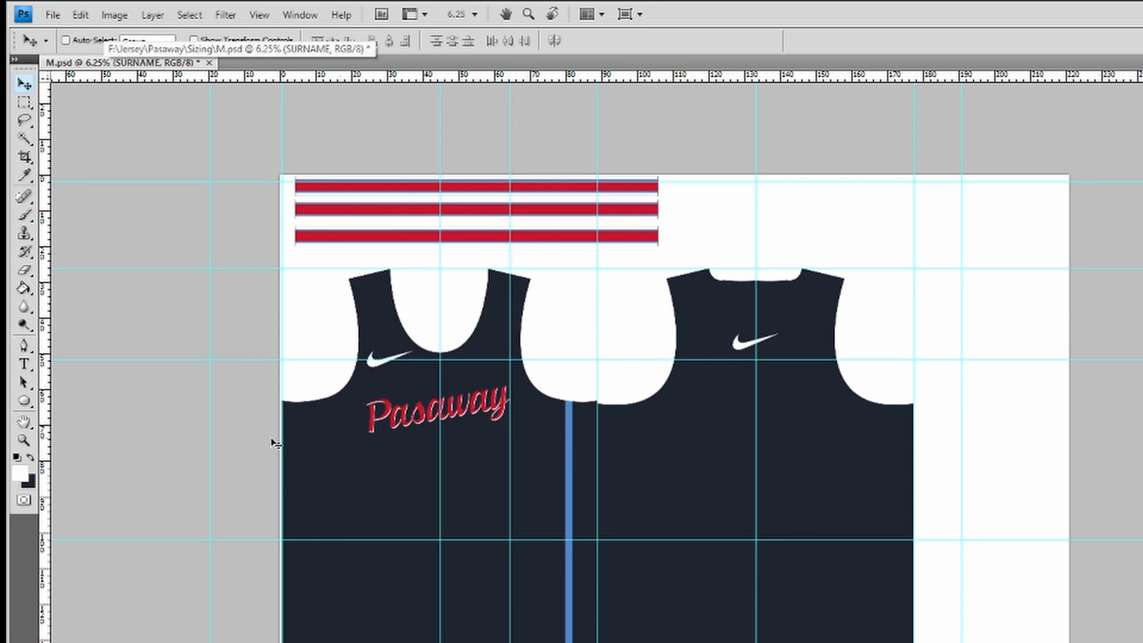
Inspect the Pasaway lettering on the jersey front up close and check the document's color mode
{"action": "left_click", "coordinate": [24, 440]}
{"action": "left_click", "coordinate": [444, 419]}
{"action": "left_click_drag", "start_coordinate": [444, 419], "coordinate": [442, 337]}
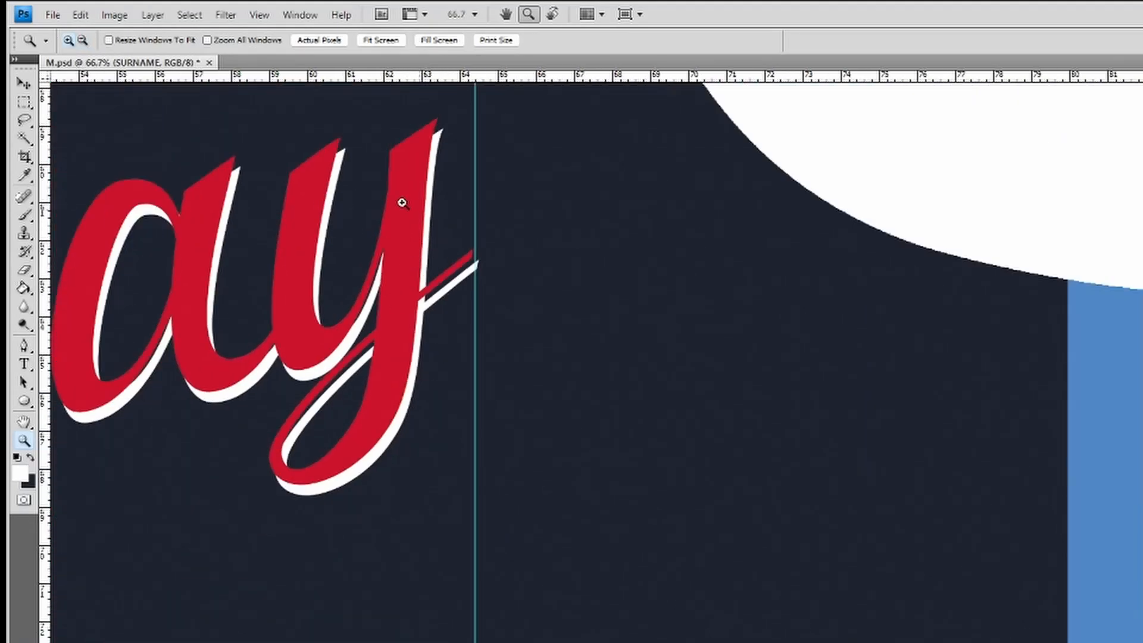
{"action": "left_click_drag", "start_coordinate": [396, 224], "coordinate": [451, 309]}
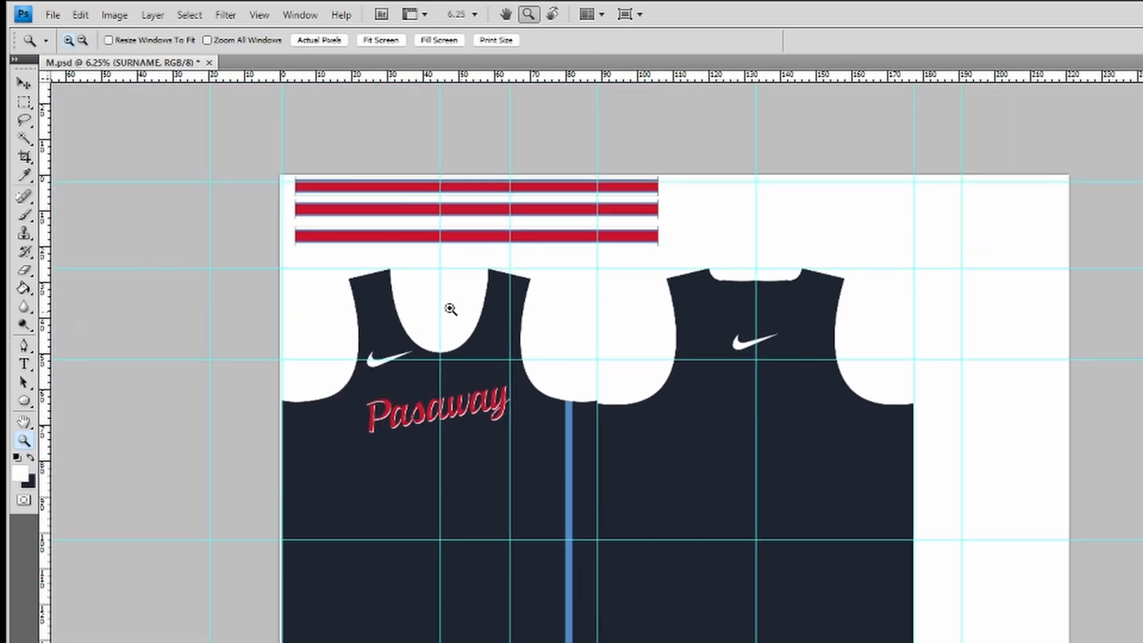
{"action": "left_click", "coordinate": [151, 17]}
{"action": "mouse_move", "coordinate": [115, 16]}
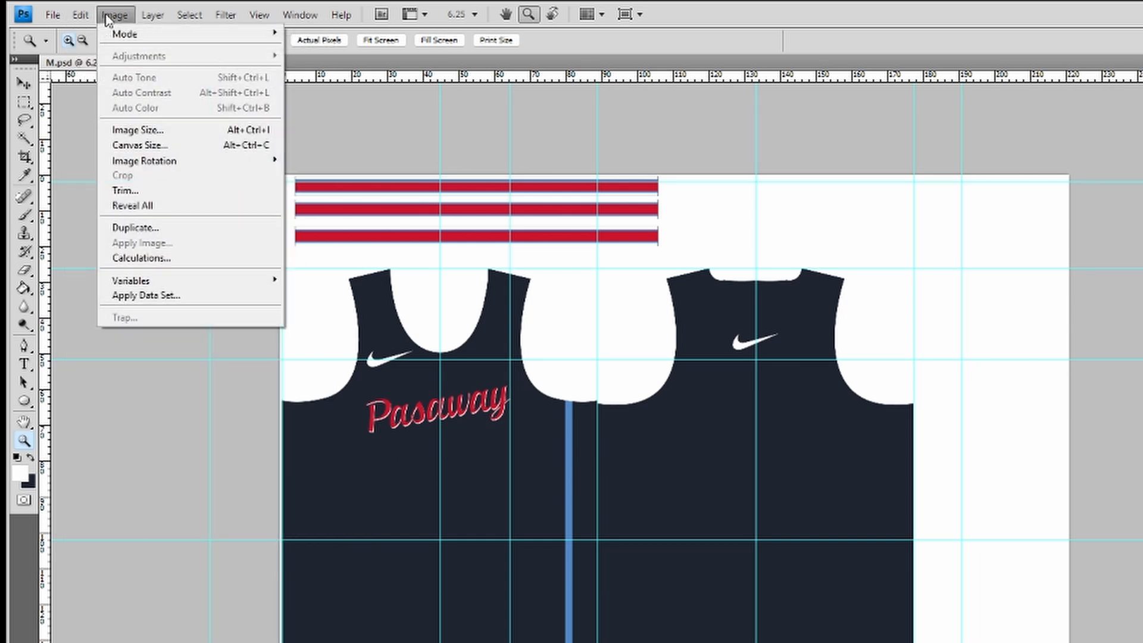
{"action": "mouse_move", "coordinate": [153, 37]}
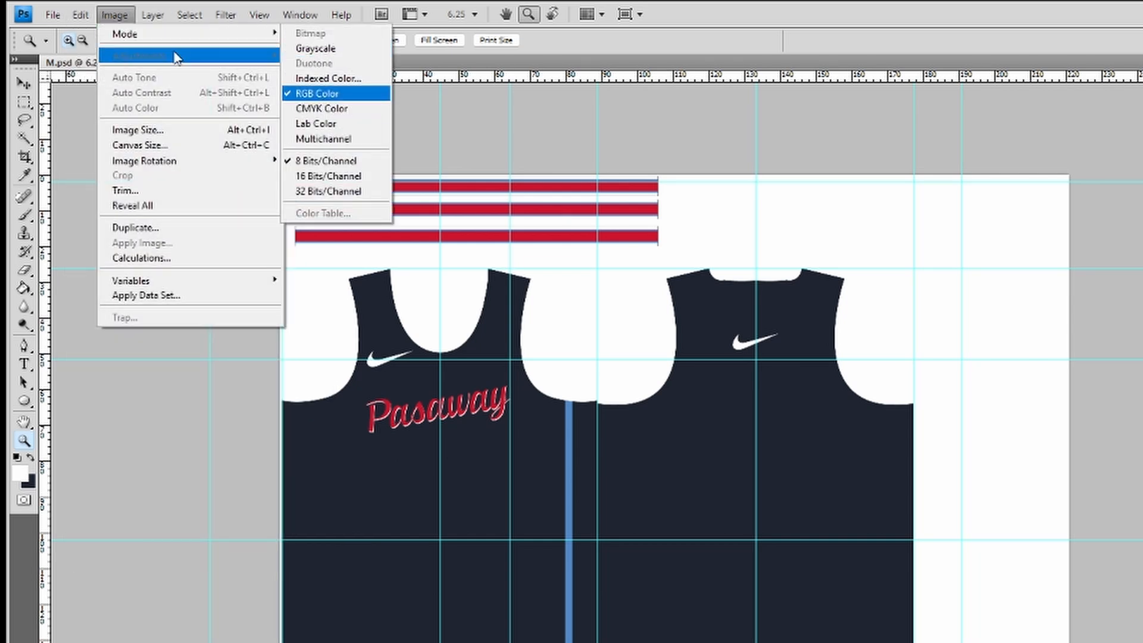
{"action": "left_click", "coordinate": [114, 15]}
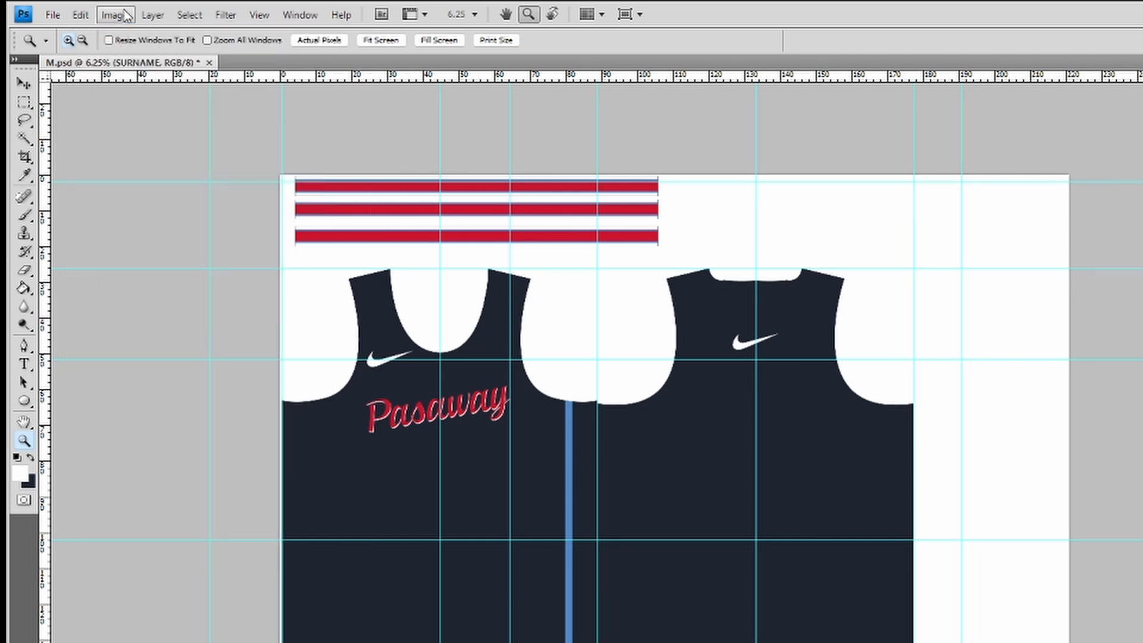
Save a JPEG copy of the jersey as M.jpg in the Sizing folder, at quality 12 (Maximum) with Baseline ("Standard") format
{"action": "left_click", "coordinate": [52, 17]}
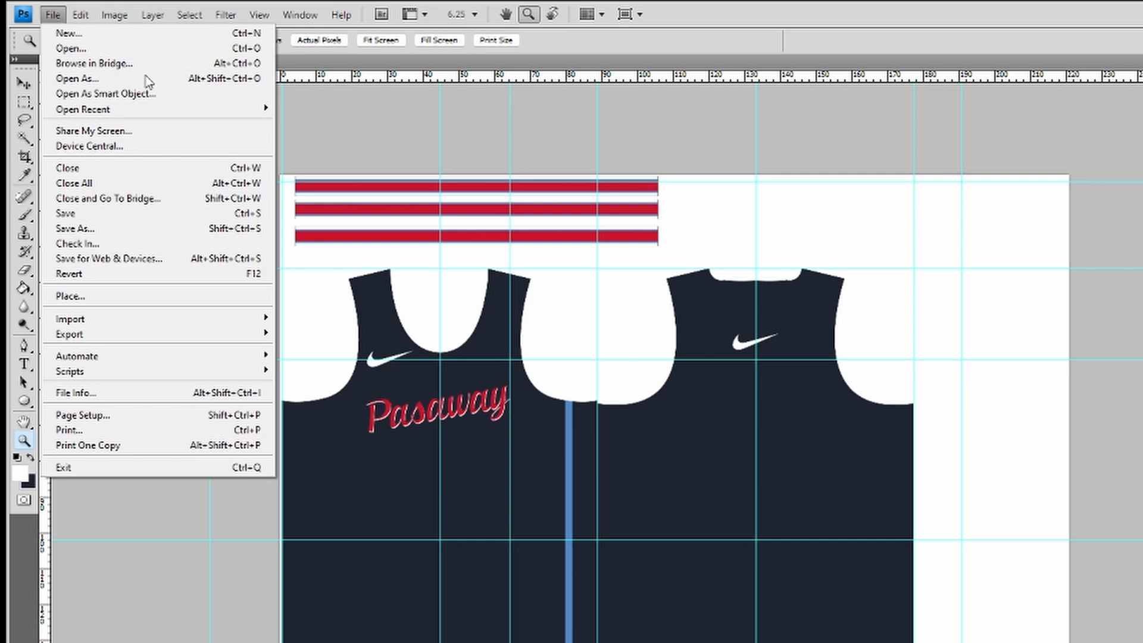
{"action": "left_click", "coordinate": [106, 230]}
{"action": "left_click", "coordinate": [805, 467]}
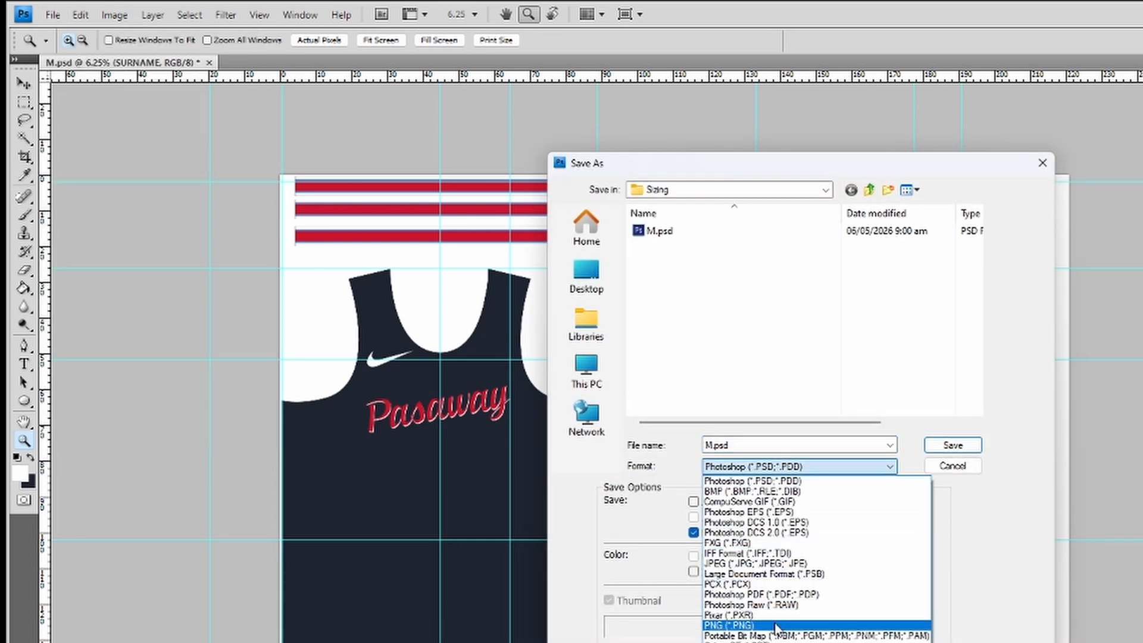
{"action": "left_click", "coordinate": [774, 564]}
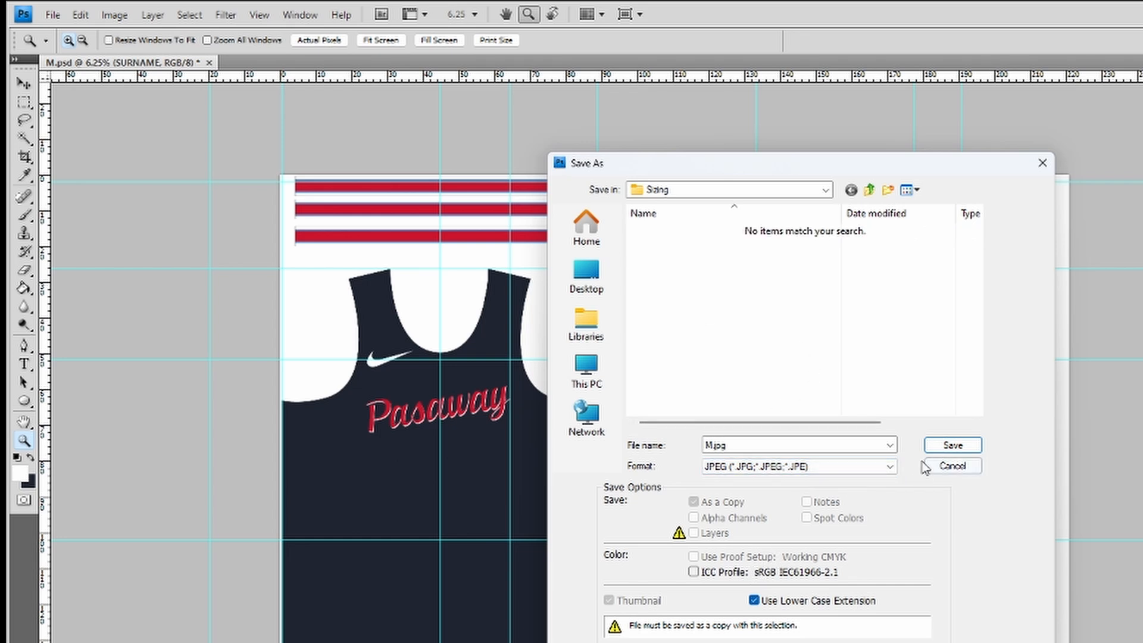
{"action": "left_click", "coordinate": [947, 451]}
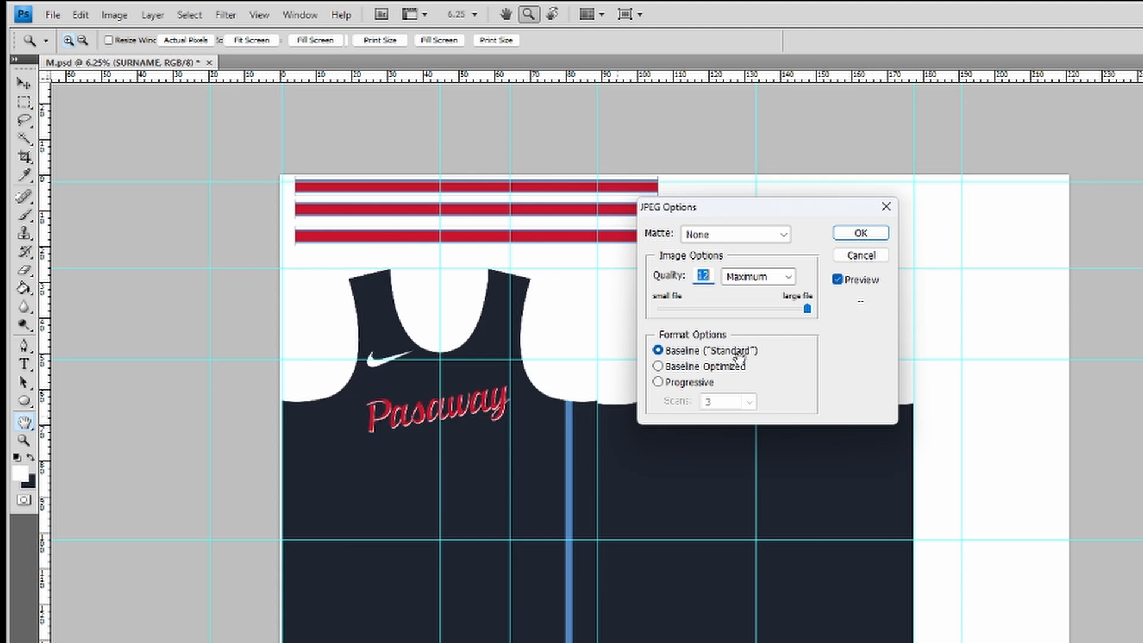
{"action": "left_click", "coordinate": [862, 234]}
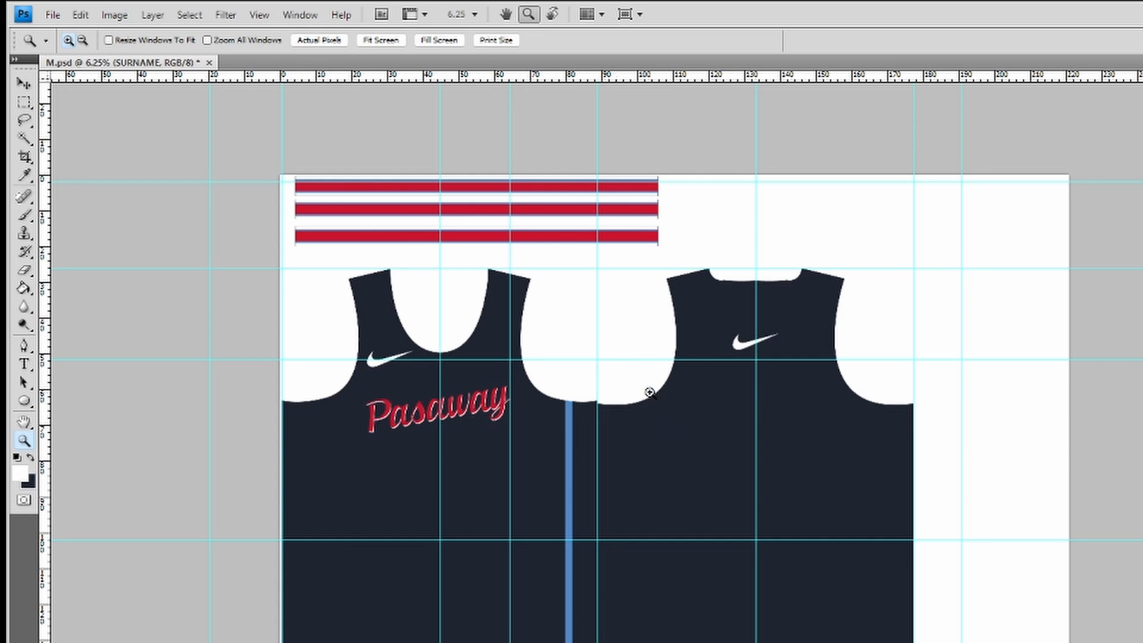
Switch to File Explorer, open M.jpg from the Sizing folder and examine the Pasaway lettering and jersey panels up close
{"action": "key", "text": "alt+Tab"}
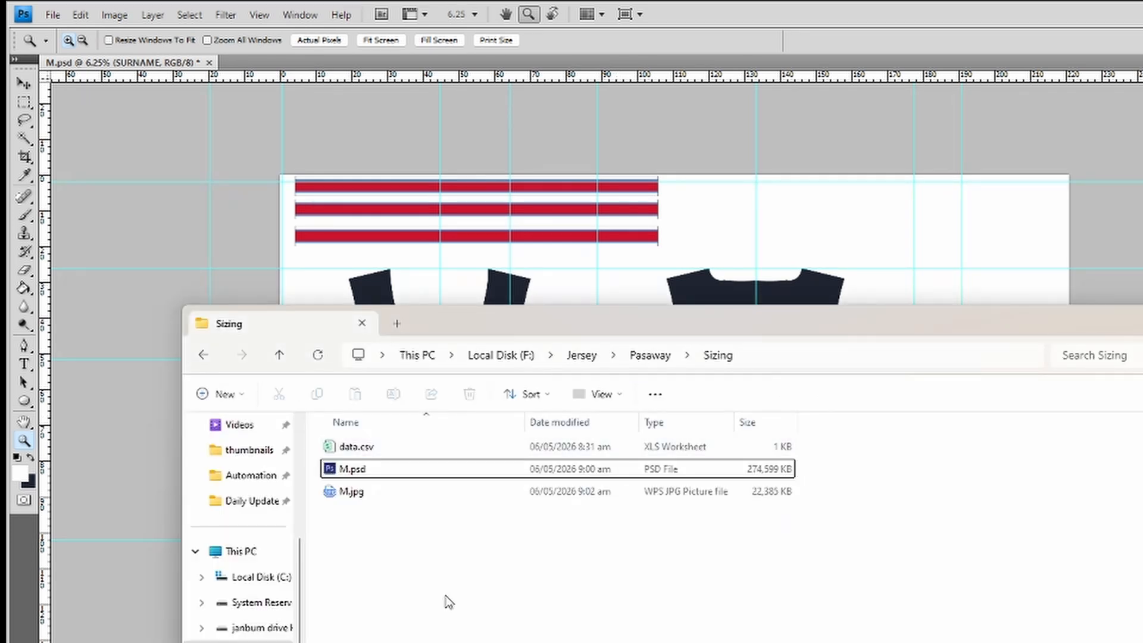
{"action": "left_click", "coordinate": [357, 493]}
{"action": "double_click", "coordinate": [350, 495]}
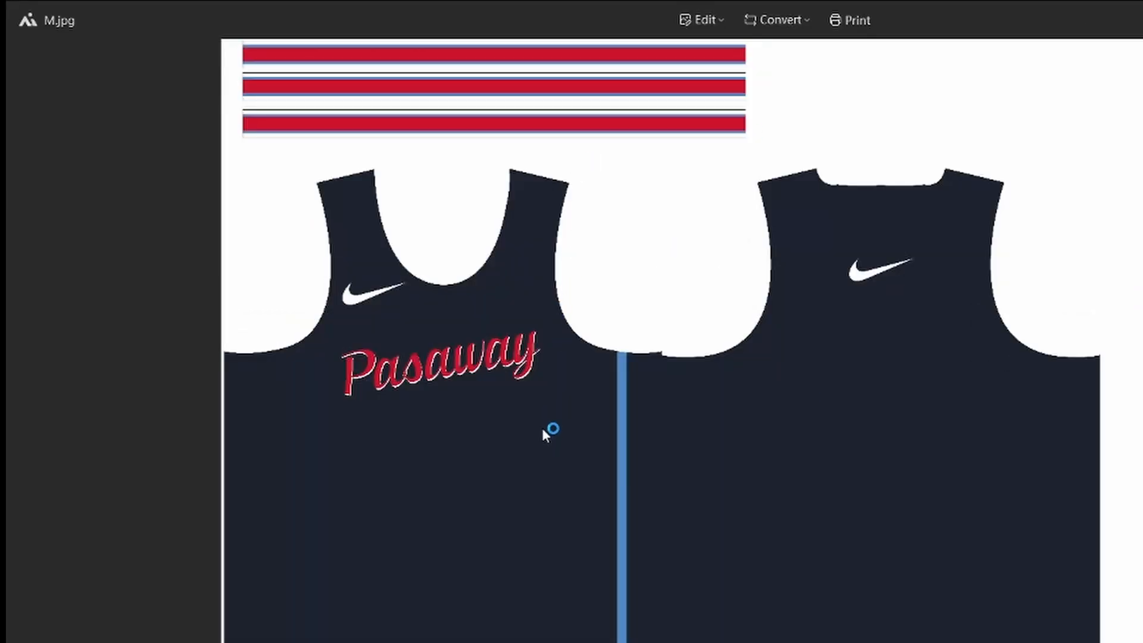
{"action": "scroll", "coordinate": [480, 444], "scroll_direction": "up", "scroll_amount": 5}
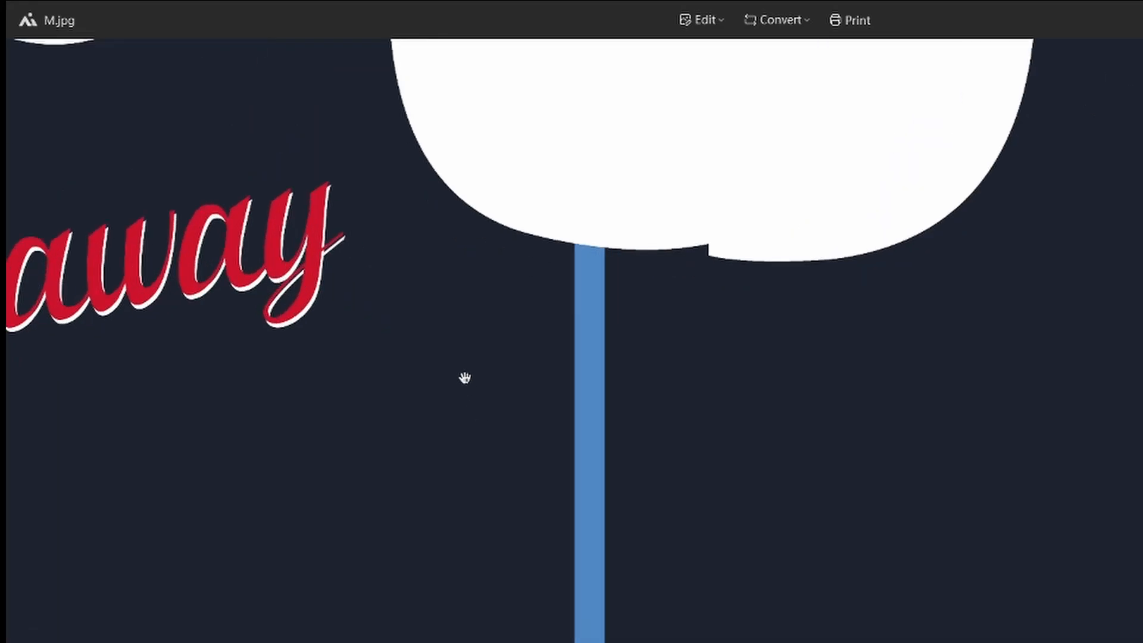
{"action": "left_click_drag", "start_coordinate": [465, 378], "coordinate": [786, 413]}
{"action": "scroll", "coordinate": [807, 449], "scroll_direction": "up", "scroll_amount": 3}
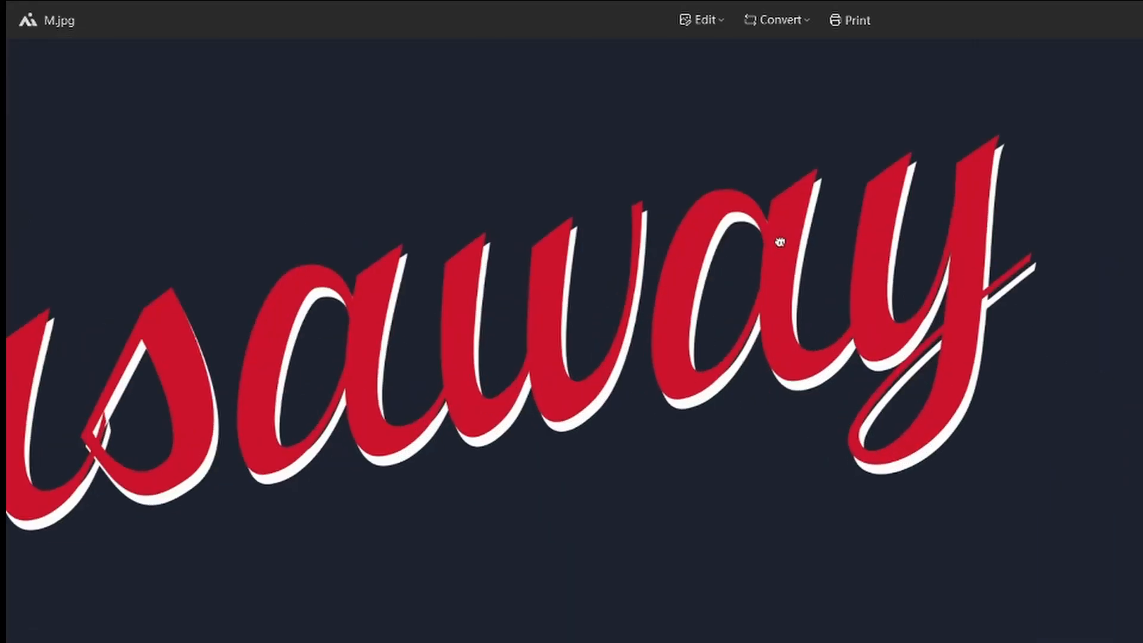
{"action": "left_click_drag", "start_coordinate": [424, 398], "coordinate": [808, 373]}
{"action": "scroll", "coordinate": [877, 381], "scroll_direction": "down", "scroll_amount": 3}
{"action": "scroll", "coordinate": [951, 403], "scroll_direction": "down", "scroll_amount": 3}
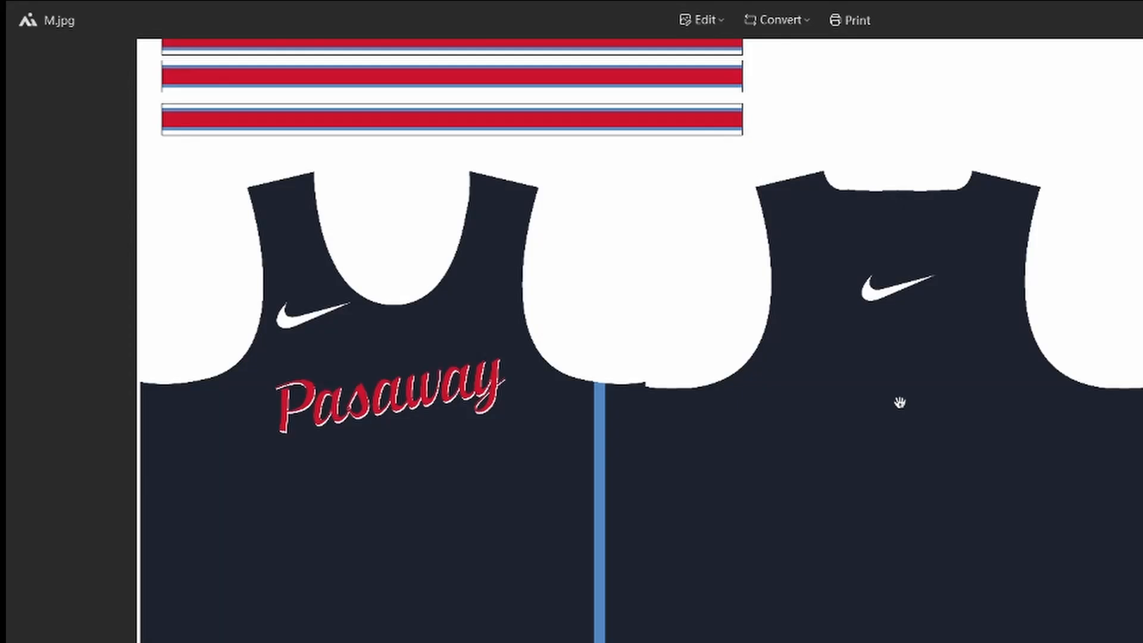
{"action": "scroll", "coordinate": [898, 401], "scroll_direction": "down", "scroll_amount": 1}
{"action": "key", "text": "Escape"}
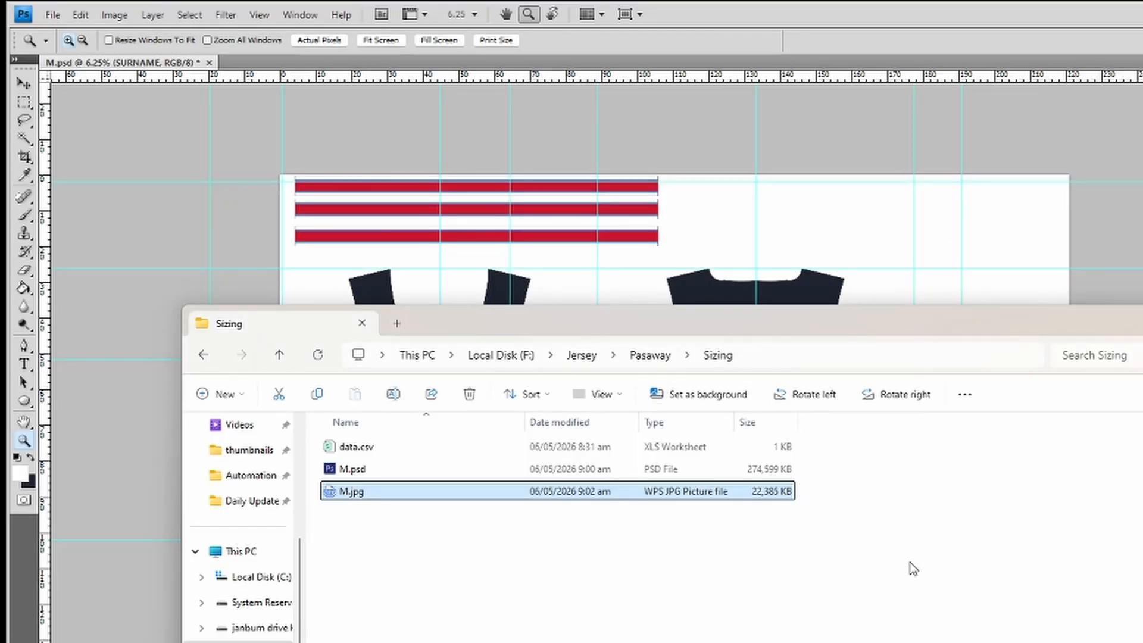
Open data.csv from the Sizing folder and examine its Surname, SIZE, BackNumber and FrontNumber column headings
{"action": "left_click", "coordinate": [909, 562]}
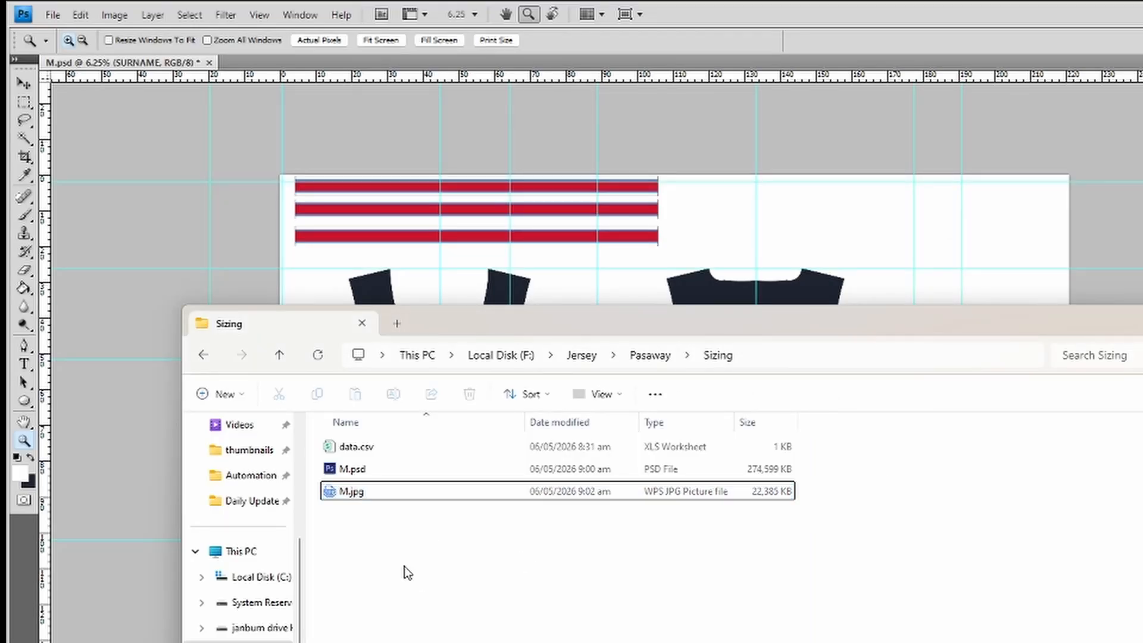
{"action": "left_click", "coordinate": [360, 454]}
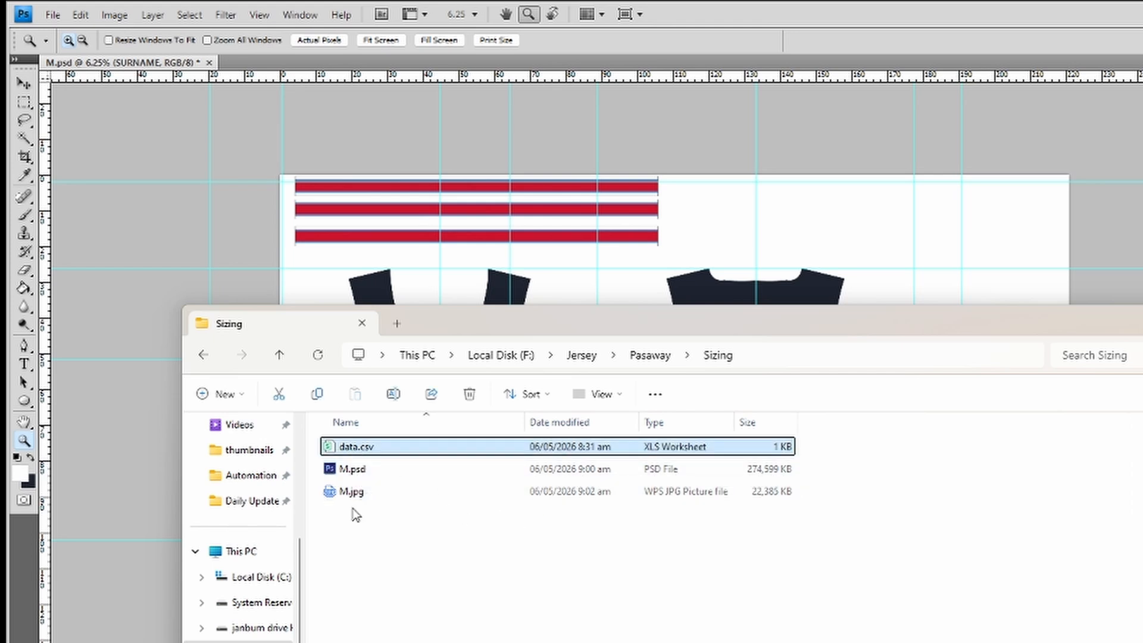
{"action": "double_click", "coordinate": [348, 451]}
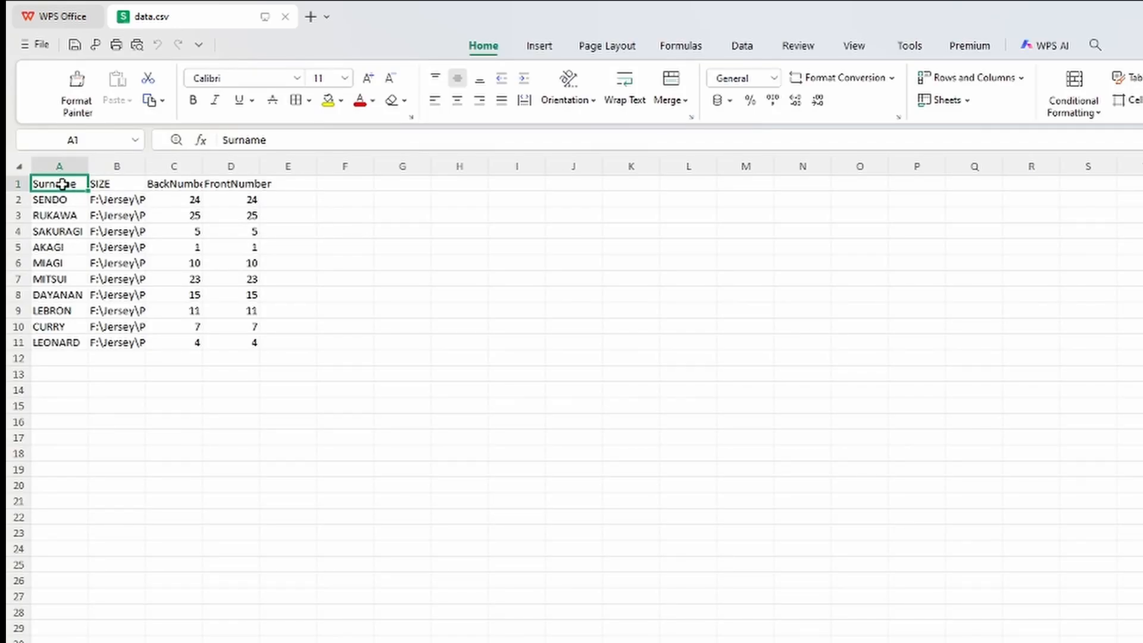
{"action": "left_click", "coordinate": [107, 184]}
{"action": "left_click", "coordinate": [165, 184]}
{"action": "left_click", "coordinate": [244, 186]}
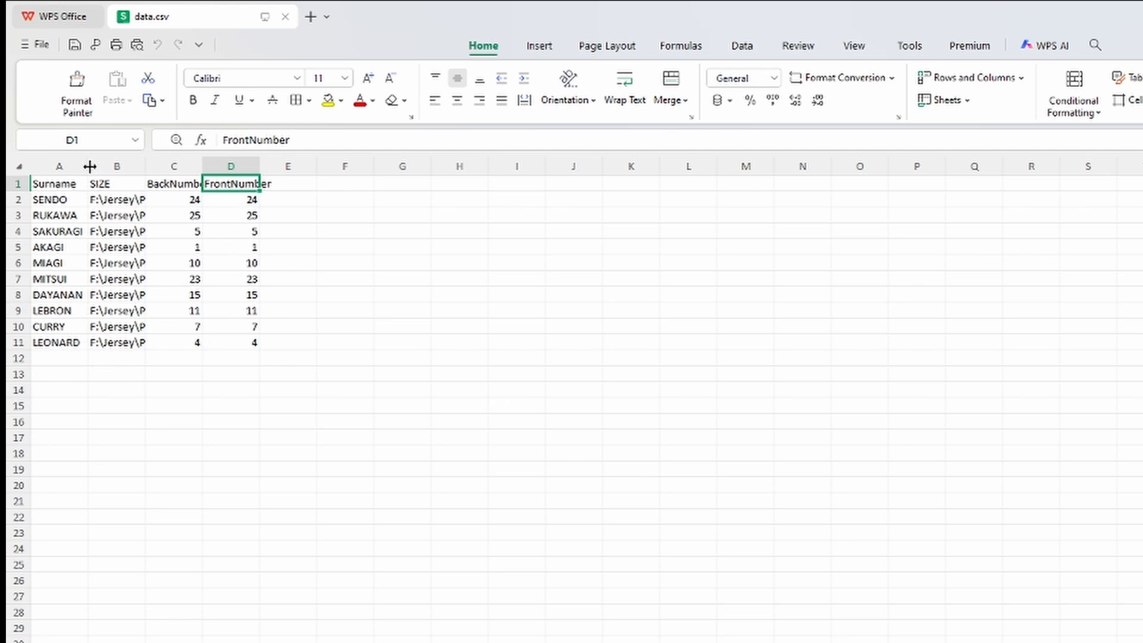
Widen the columns of data.csv until the SIZE paths are fully readable and review the Surname entries
{"action": "left_click_drag", "start_coordinate": [90, 167], "coordinate": [293, 166]}
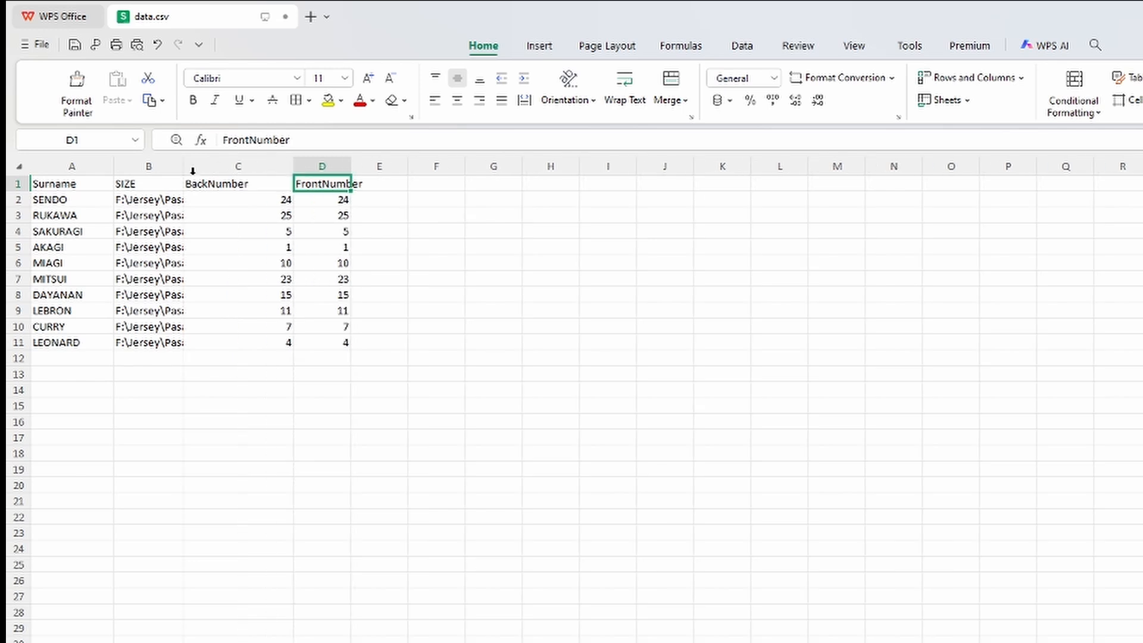
{"action": "left_click_drag", "start_coordinate": [183, 172], "coordinate": [304, 169]}
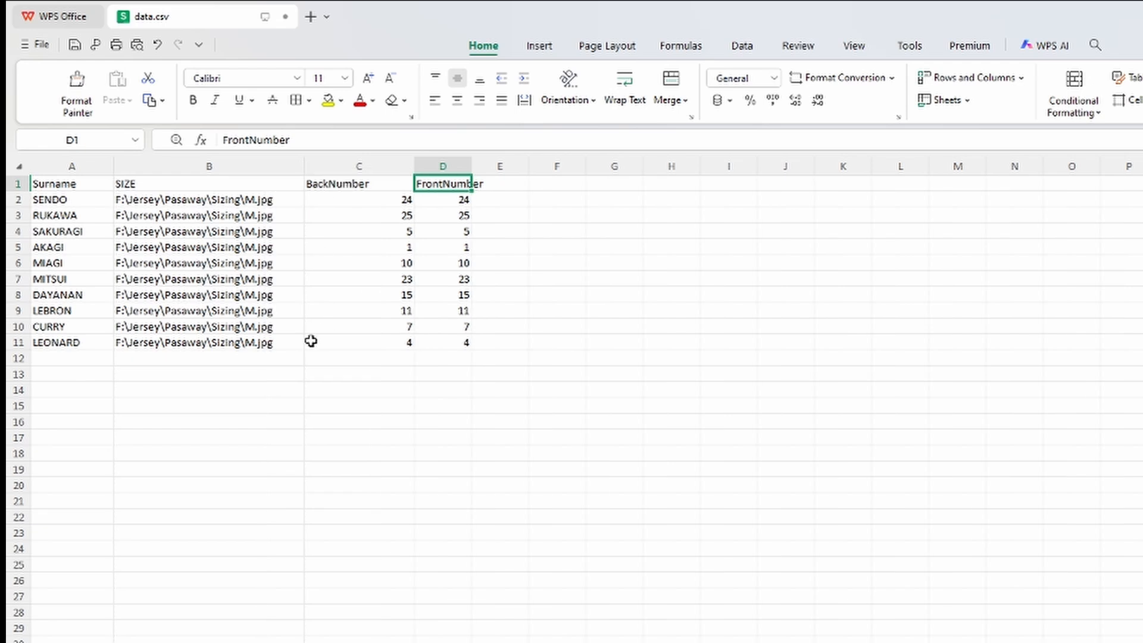
{"action": "left_click_drag", "start_coordinate": [85, 209], "coordinate": [79, 341]}
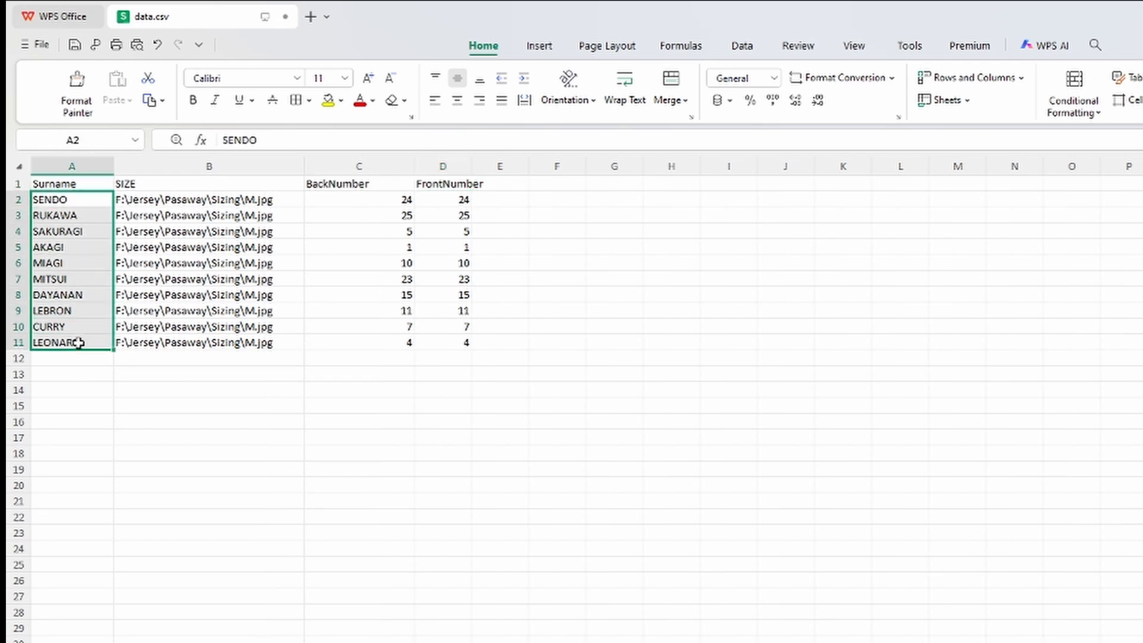
{"action": "left_click", "coordinate": [93, 424]}
{"action": "mouse_move", "coordinate": [61, 199]}
{"action": "left_mouse_down"}
{"action": "mouse_move", "coordinate": [77, 327]}
{"action": "mouse_move", "coordinate": [70, 220]}
{"action": "left_mouse_up"}
{"action": "left_click", "coordinate": [119, 392]}
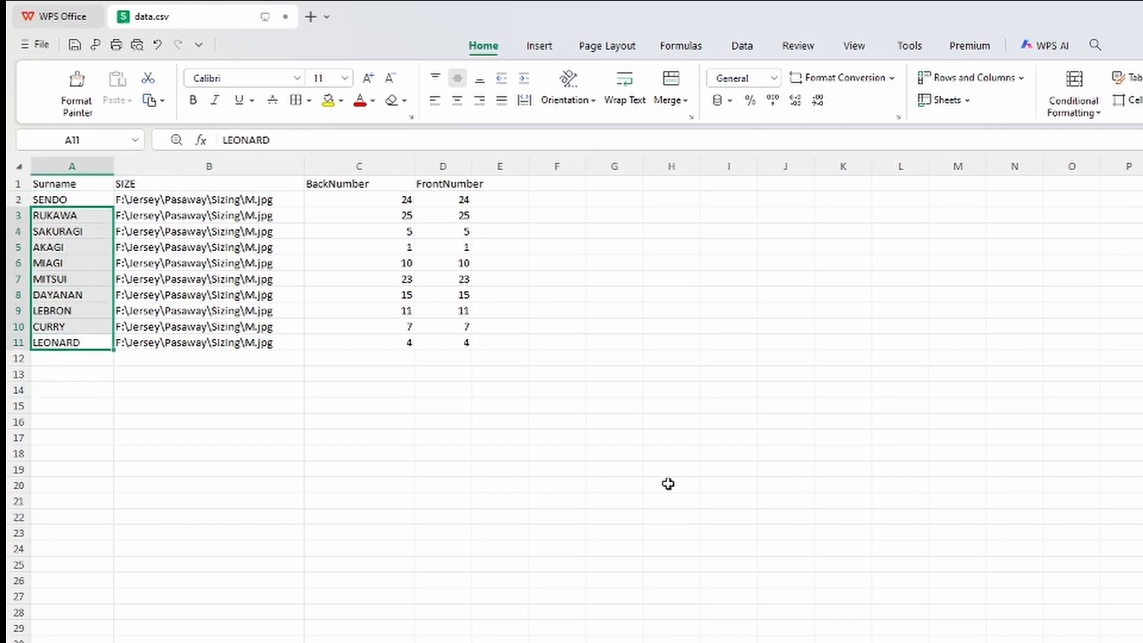
Examine the JPEG file paths in the SIZE column for every player row
{"action": "left_click", "coordinate": [170, 204]}
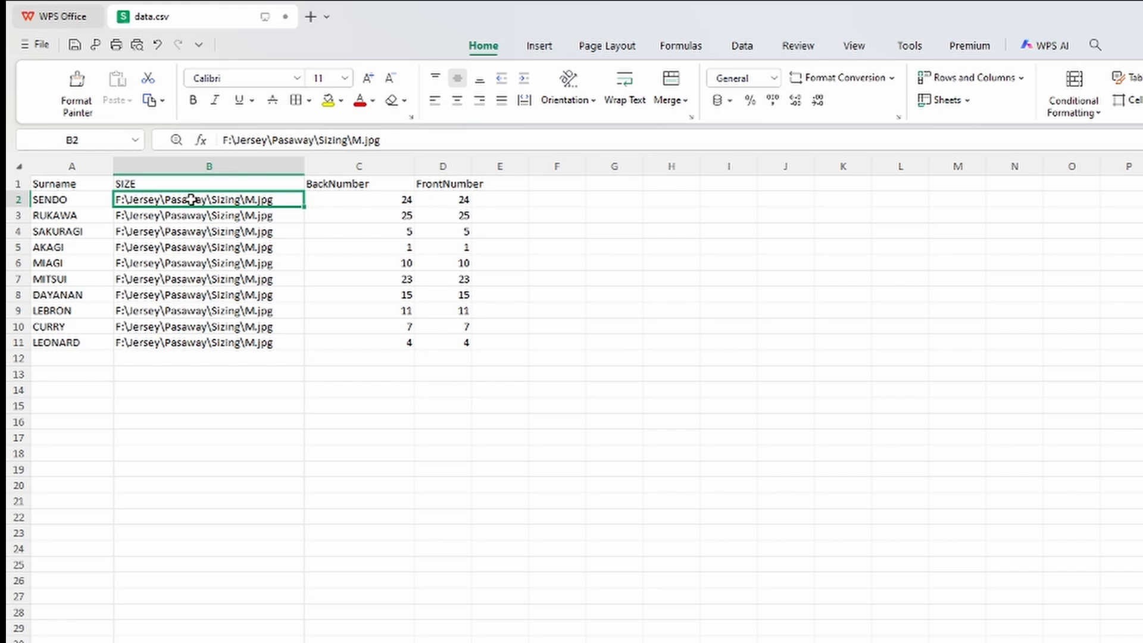
{"action": "left_click_drag", "start_coordinate": [191, 202], "coordinate": [211, 342]}
{"action": "left_click", "coordinate": [270, 358]}
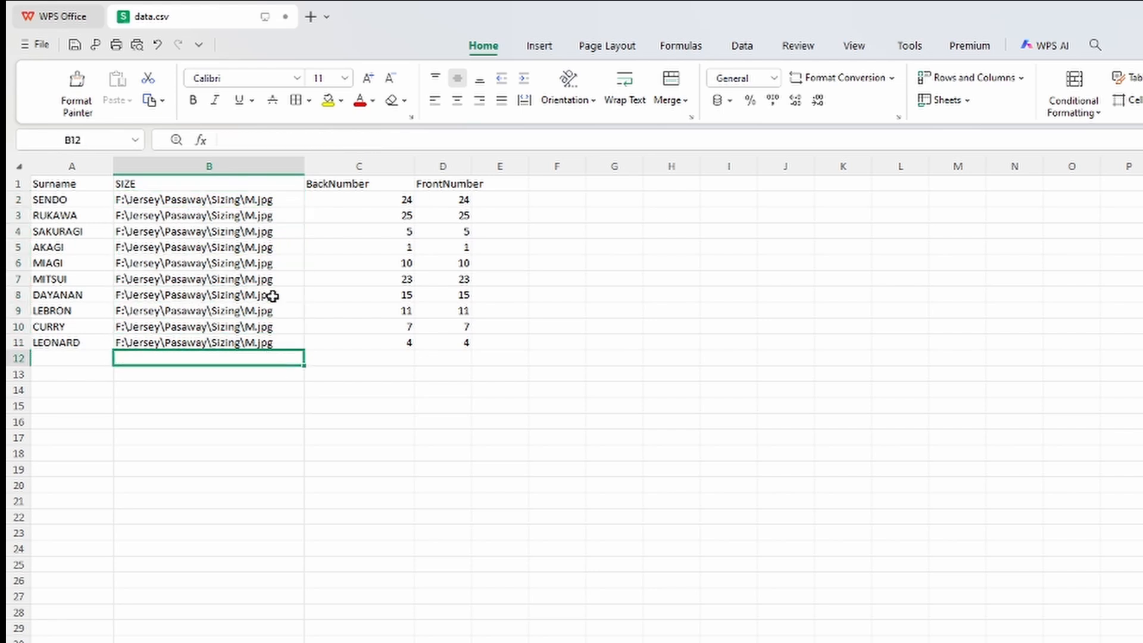
{"action": "left_click", "coordinate": [265, 201]}
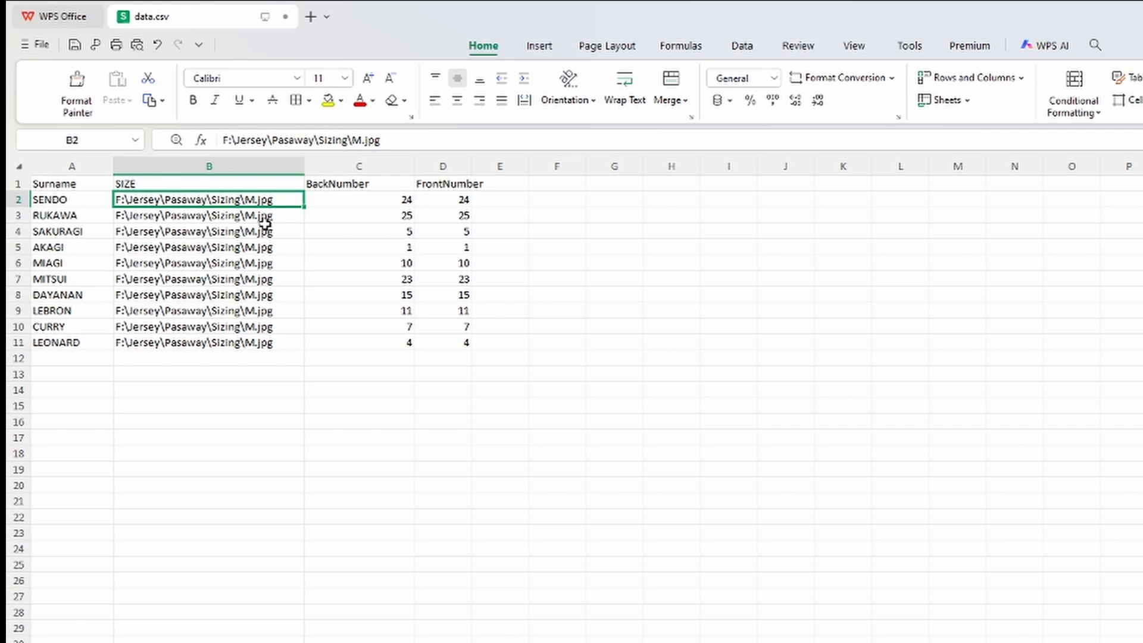
{"action": "left_click_drag", "start_coordinate": [265, 225], "coordinate": [265, 221]}
{"action": "left_click", "coordinate": [269, 276]}
{"action": "left_click", "coordinate": [262, 201]}
{"action": "left_click_drag", "start_coordinate": [268, 341], "coordinate": [261, 203]}
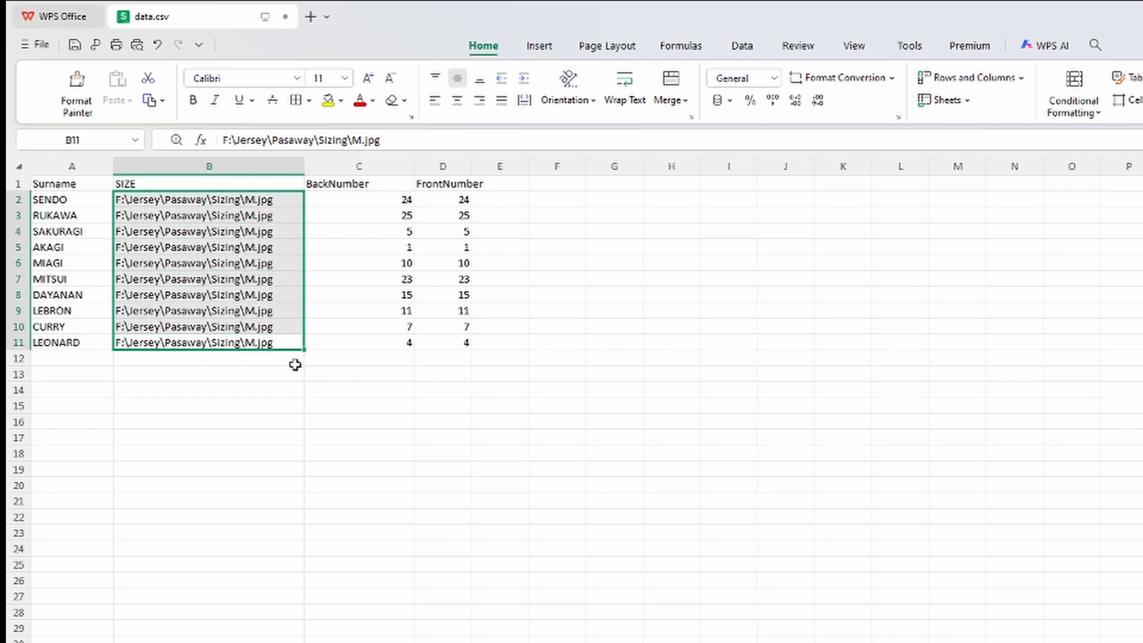
{"action": "left_click", "coordinate": [295, 364]}
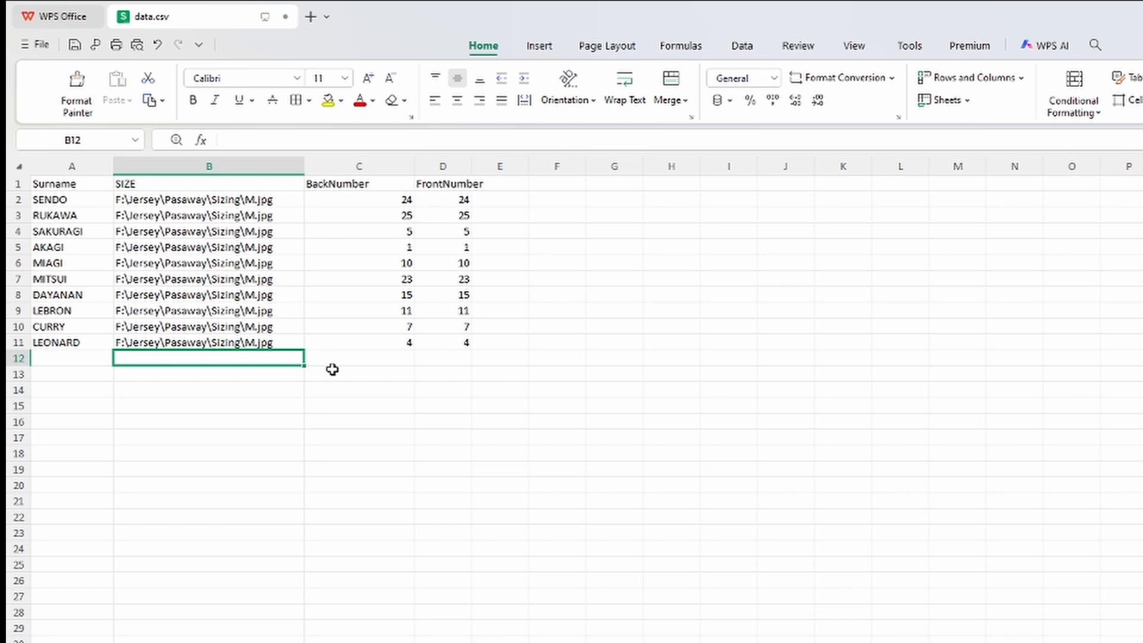
Review the jersey numbers in the BackNumber and FrontNumber columns
{"action": "left_click_drag", "start_coordinate": [356, 198], "coordinate": [366, 333]}
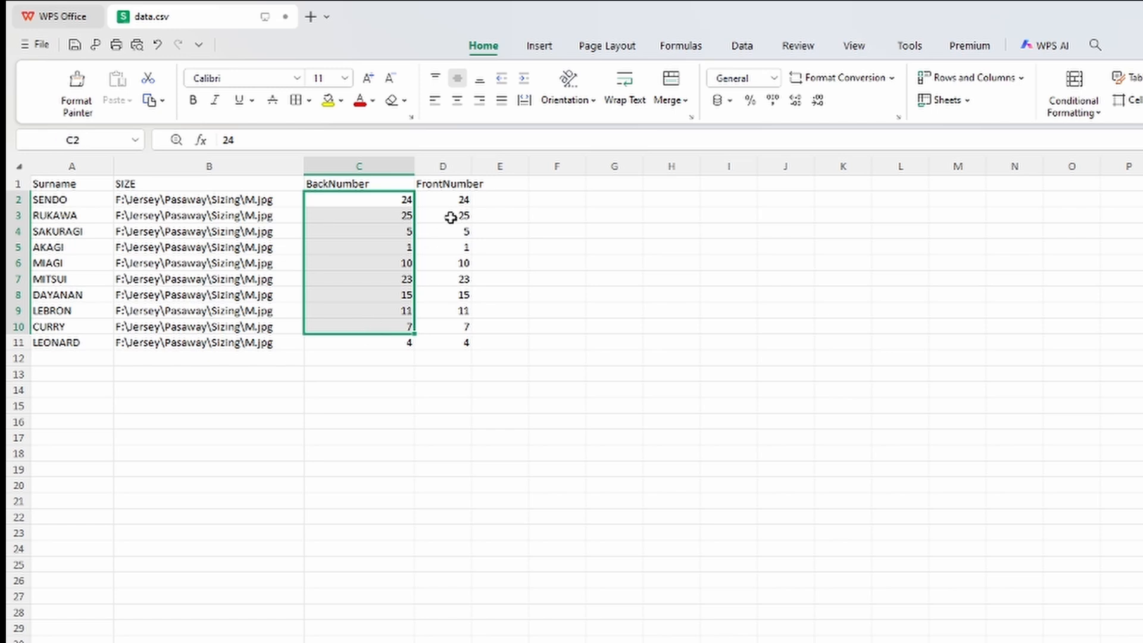
{"action": "left_click_drag", "start_coordinate": [454, 196], "coordinate": [459, 342]}
{"action": "left_click", "coordinate": [666, 371]}
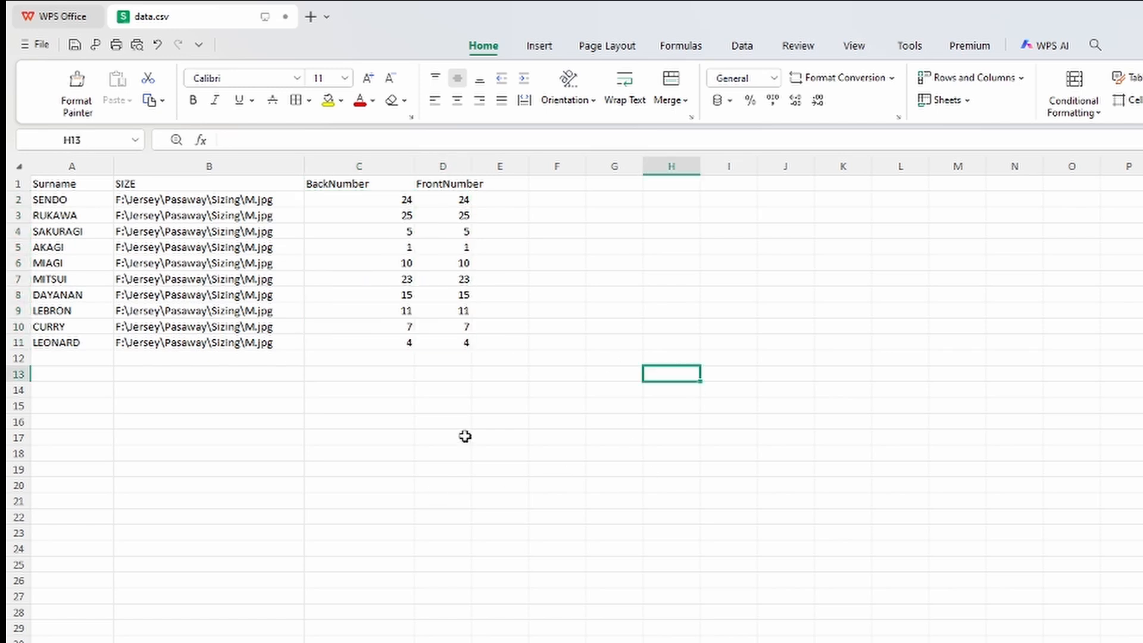
Close data.csv, saving the changes in its current CSV format rather than as xlsx
{"action": "left_click", "coordinate": [286, 16]}
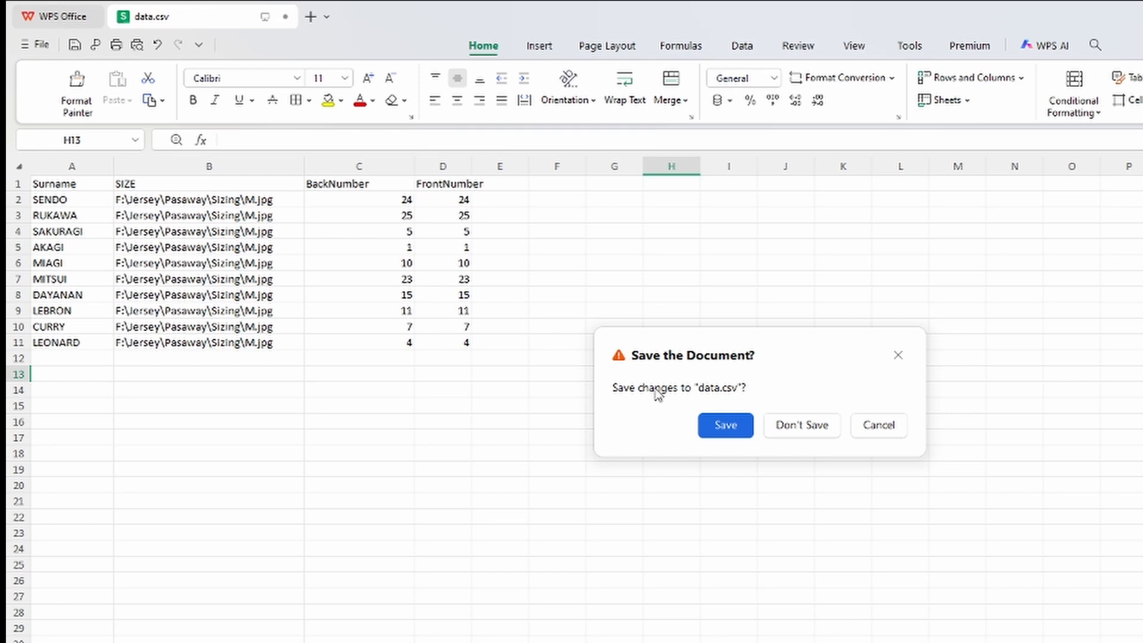
{"action": "left_click", "coordinate": [724, 434]}
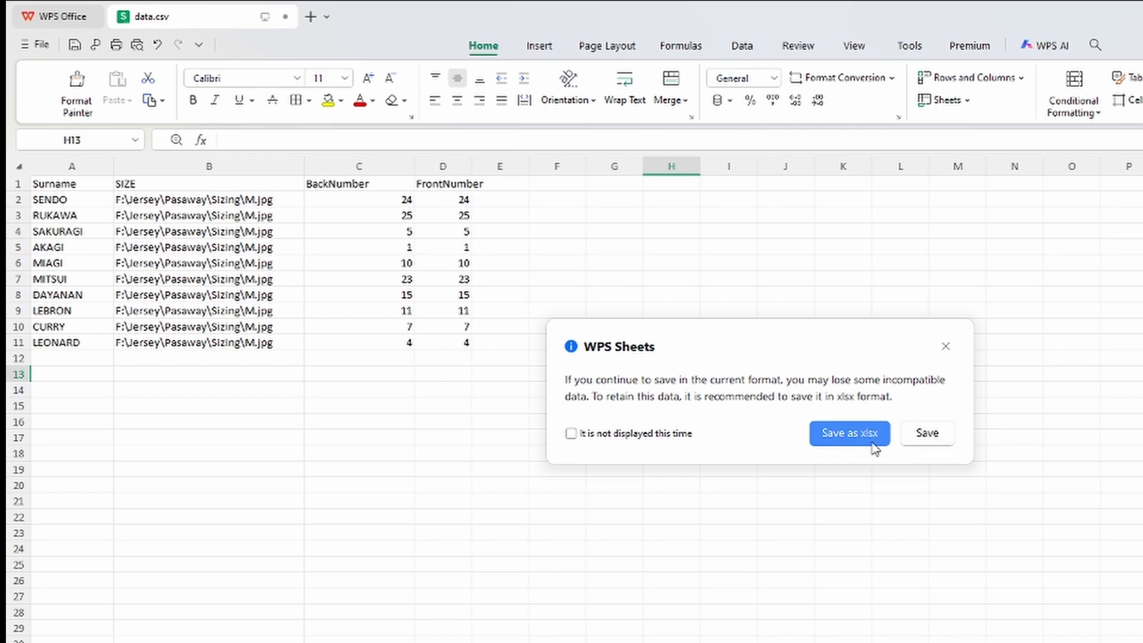
{"action": "left_click", "coordinate": [939, 440]}
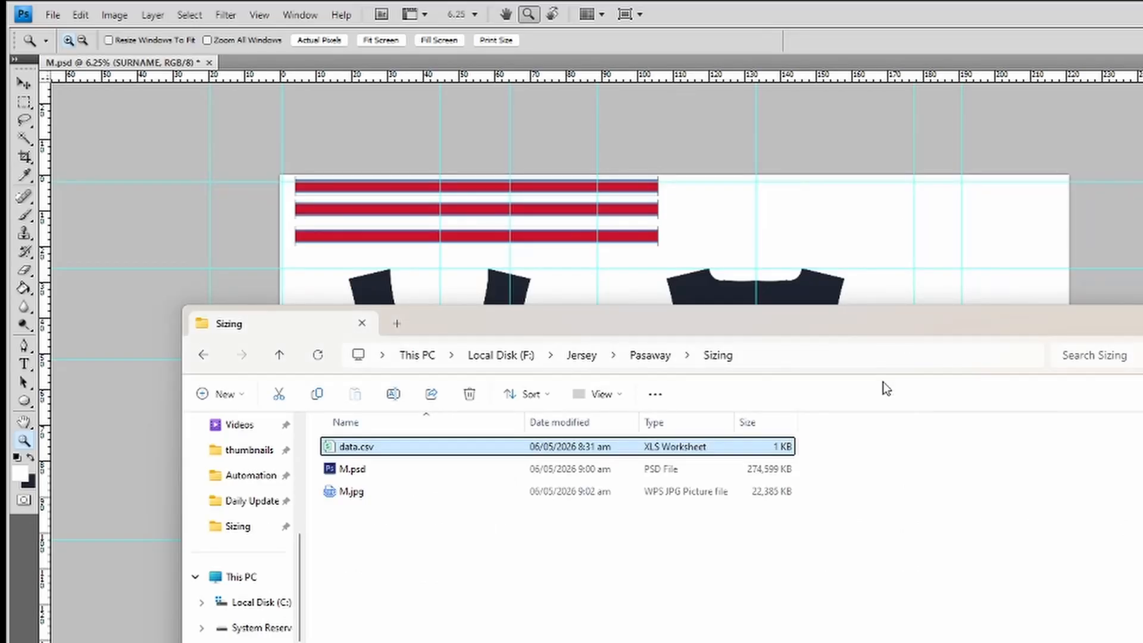
Return to Photoshop and bring up the variable definitions for the jersey document's SURNAME layer
{"action": "left_click_drag", "start_coordinate": [1138, 338], "coordinate": [1074, 334]}
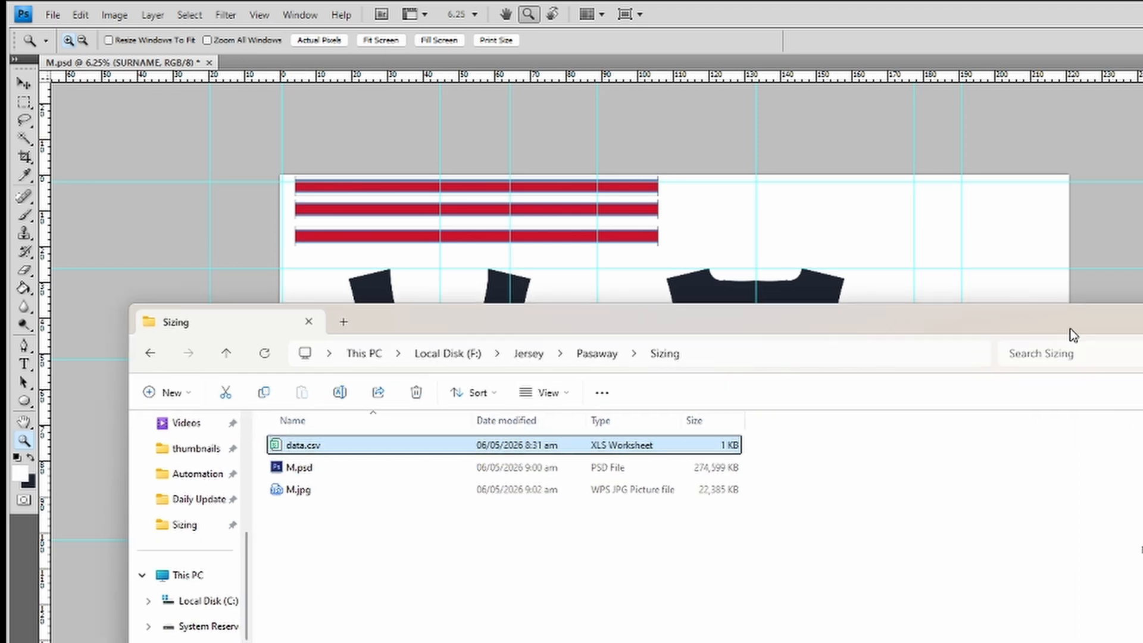
{"action": "left_click", "coordinate": [1141, 322]}
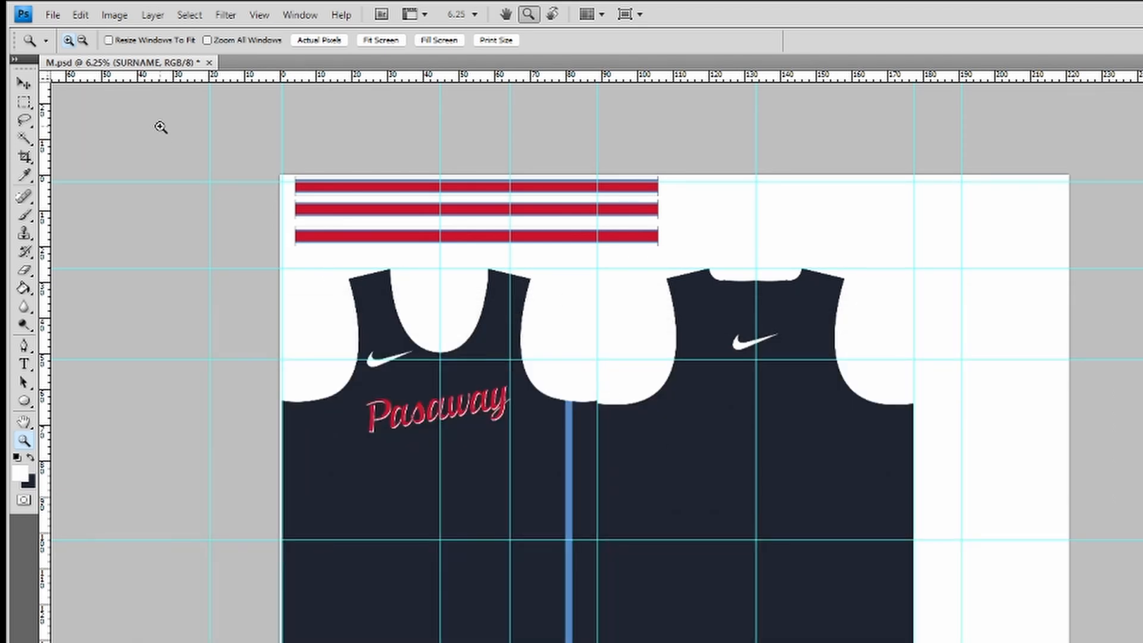
{"action": "left_click", "coordinate": [115, 15]}
{"action": "mouse_move", "coordinate": [135, 280]}
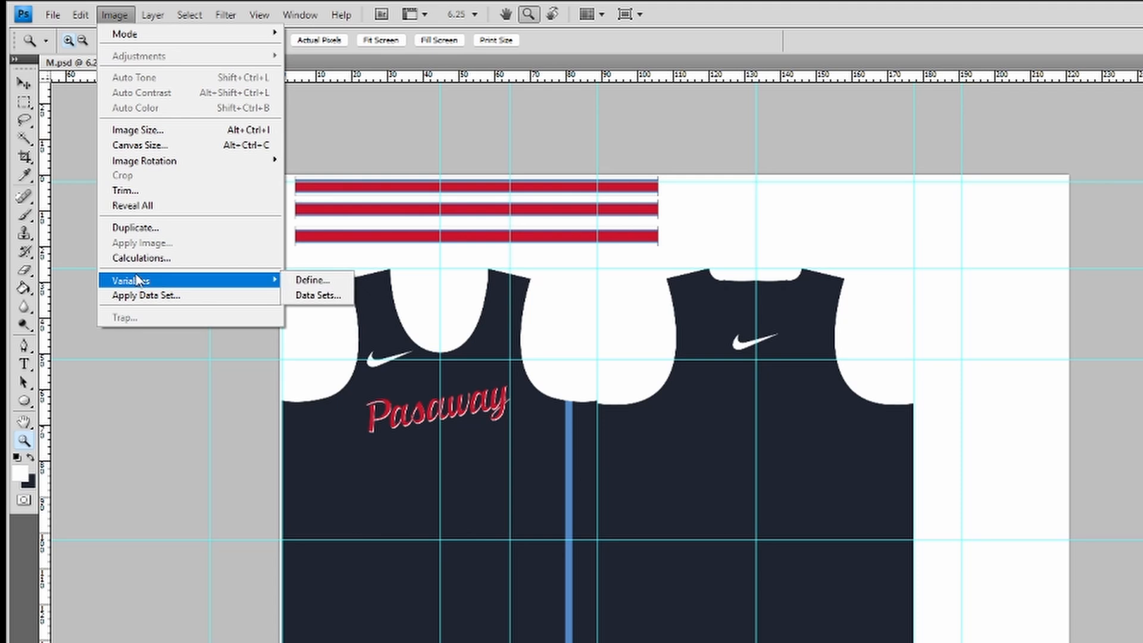
{"action": "left_click", "coordinate": [313, 280]}
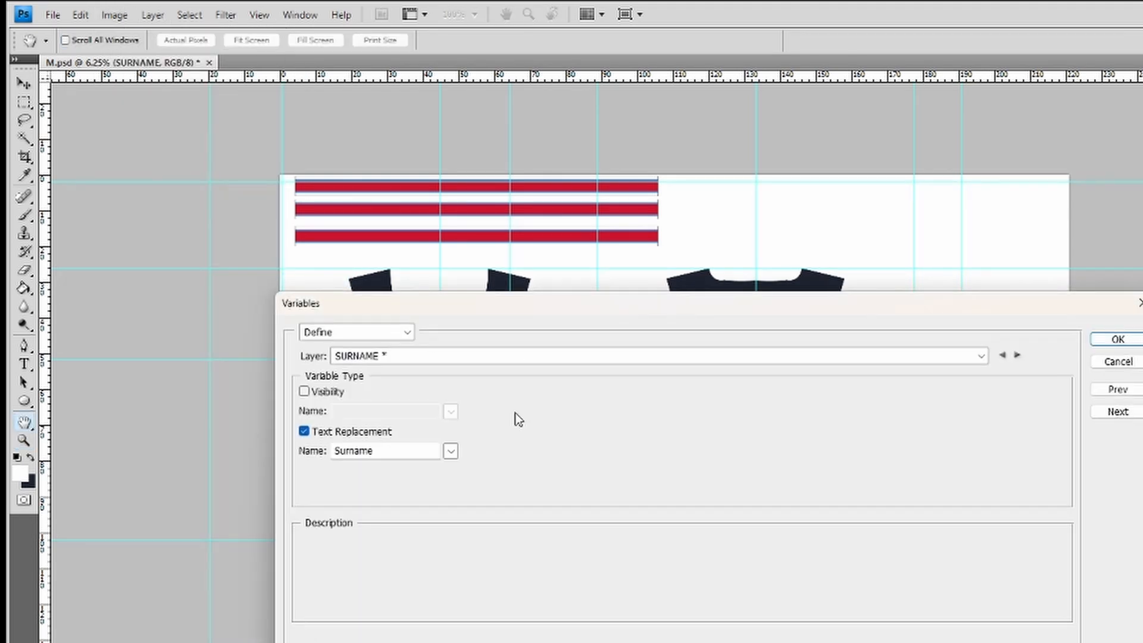
{"action": "left_click_drag", "start_coordinate": [495, 309], "coordinate": [444, 215]}
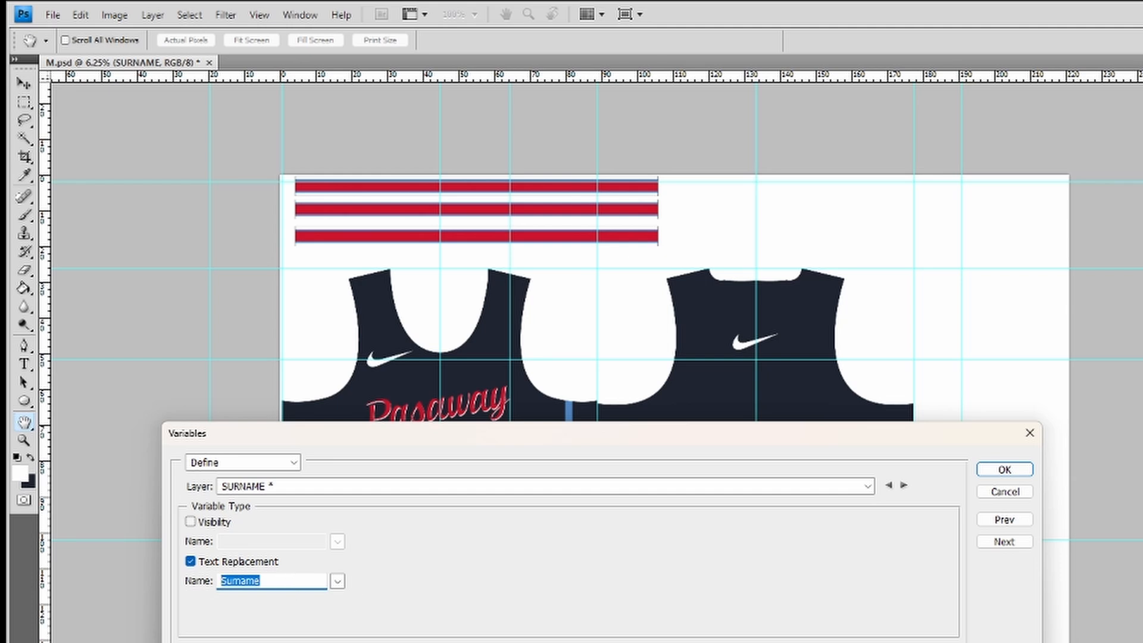
{"action": "left_click_drag", "start_coordinate": [367, 439], "coordinate": [366, 347]}
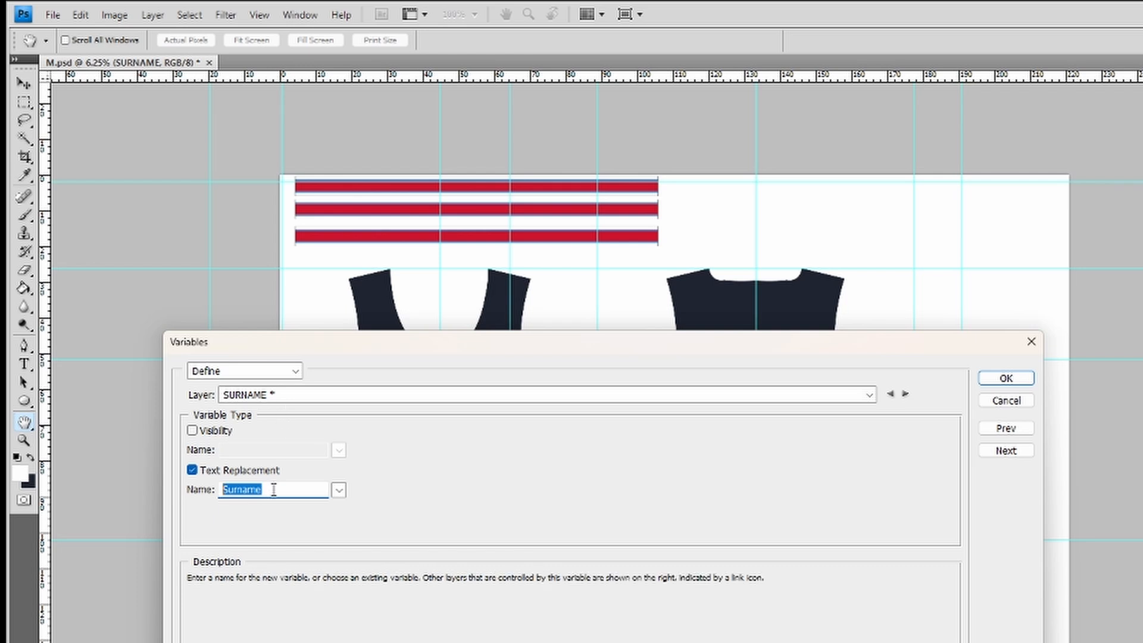
Switch to File Explorer, reopen data.csv and check its four column headings against the Photoshop variable names
{"action": "key", "text": "alt+Tab"}
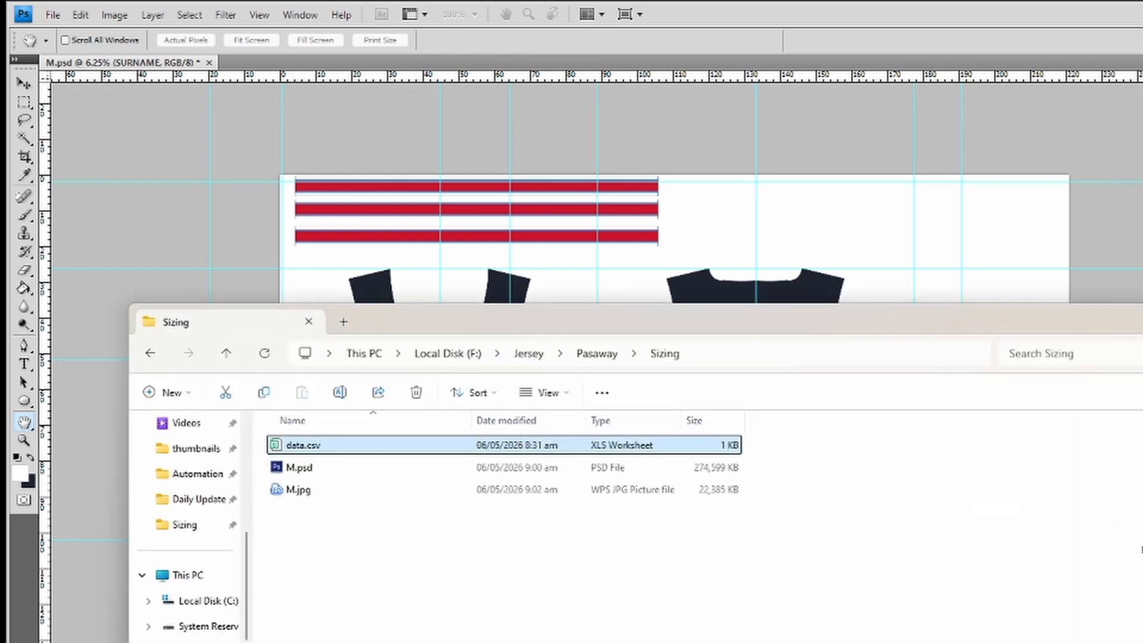
{"action": "key", "text": "alt+Tab"}
{"action": "key", "text": "alt+Tab"}
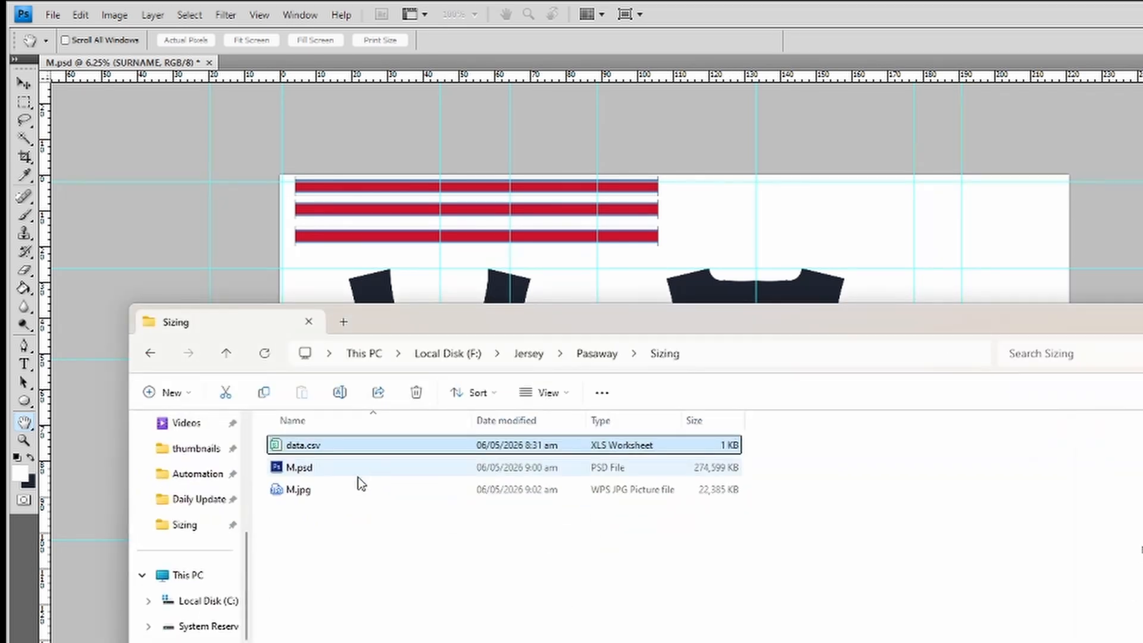
{"action": "double_click", "coordinate": [304, 446]}
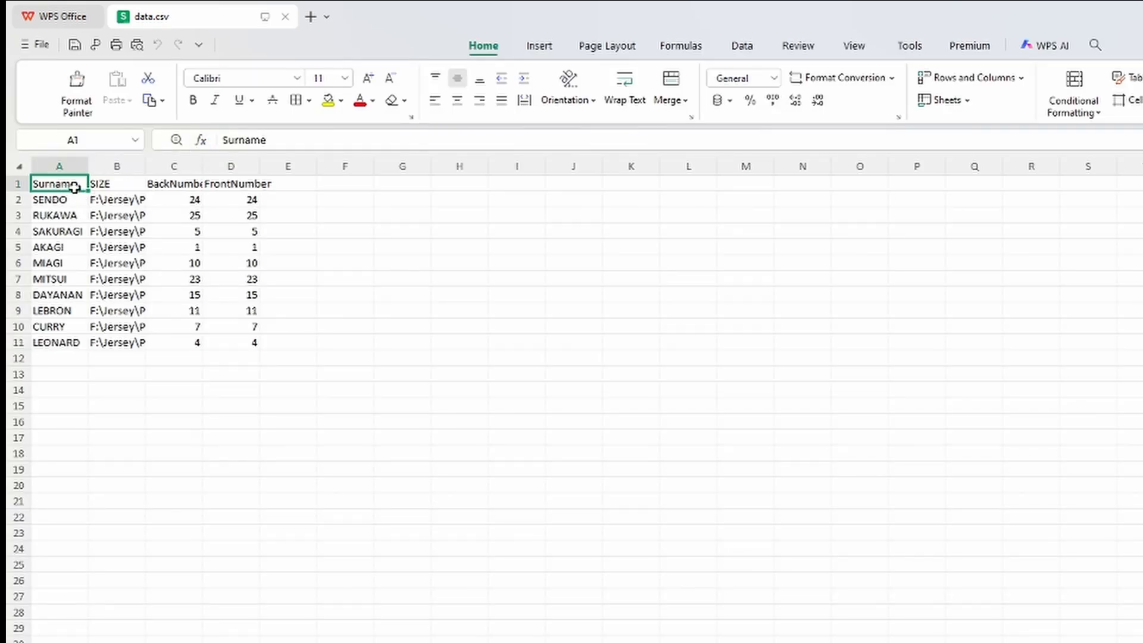
{"action": "left_click_drag", "start_coordinate": [225, 140], "coordinate": [268, 142]}
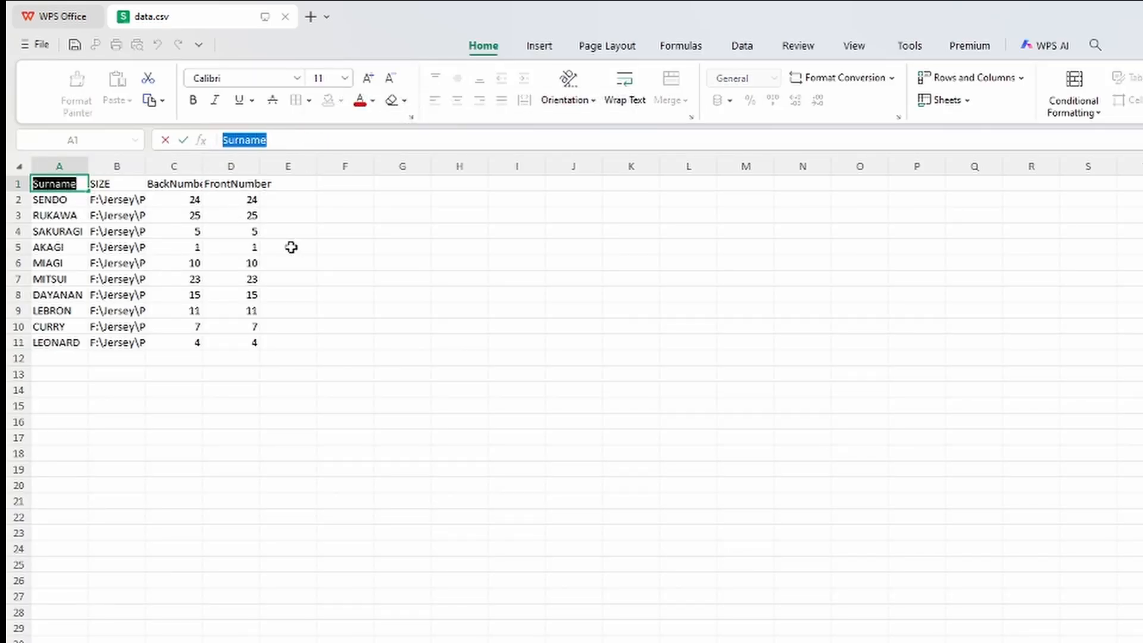
{"action": "left_click", "coordinate": [107, 185]}
{"action": "left_click", "coordinate": [178, 184]}
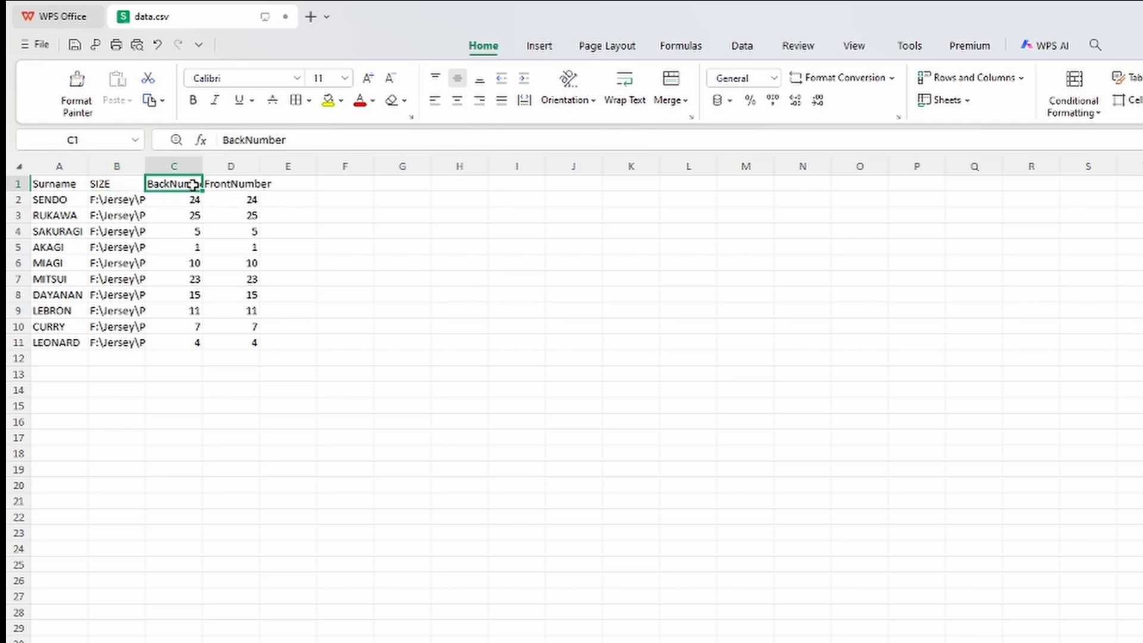
{"action": "left_click", "coordinate": [237, 185]}
{"action": "left_click", "coordinate": [106, 186]}
{"action": "left_click", "coordinate": [185, 185]}
Save data.csv again in CSV format and close it to return to the Photoshop variable definitions
{"action": "left_click", "coordinate": [286, 16]}
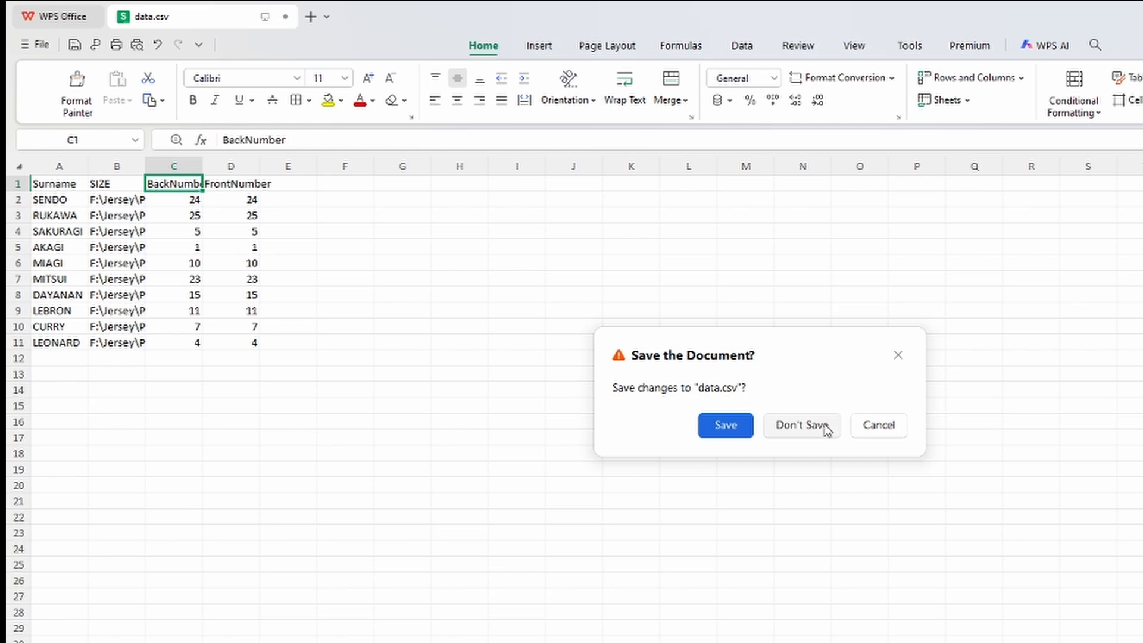
{"action": "left_click", "coordinate": [726, 425]}
{"action": "left_click", "coordinate": [926, 434]}
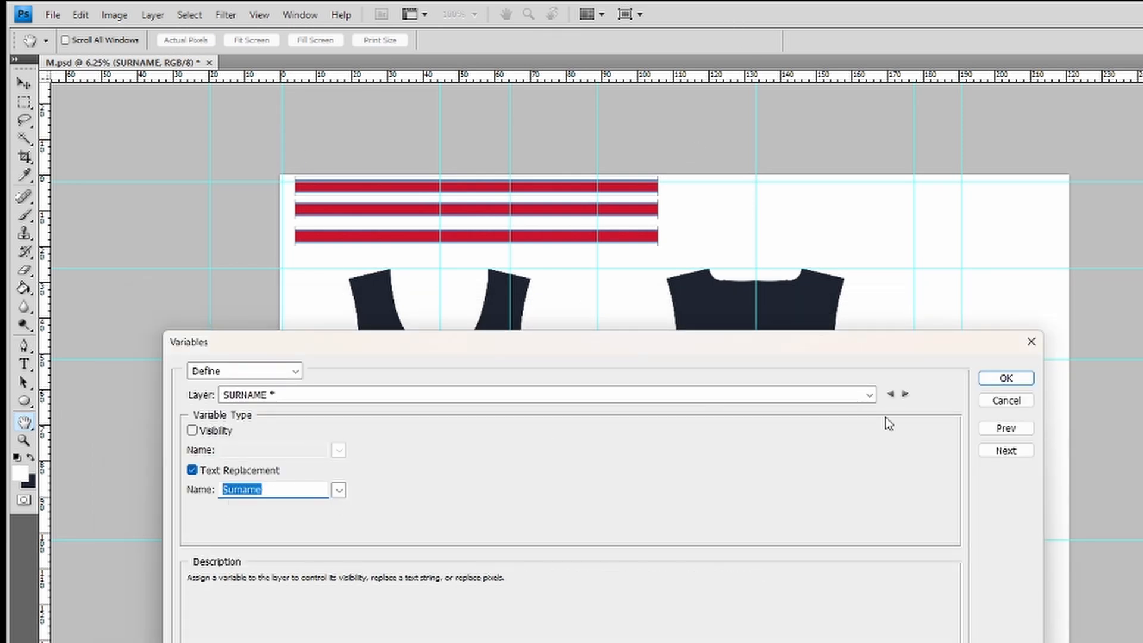
Check the text replacement variables of the BackNumber and FrontNumber layers and the pixel replacement variable of the Size layer
{"action": "left_click", "coordinate": [905, 394]}
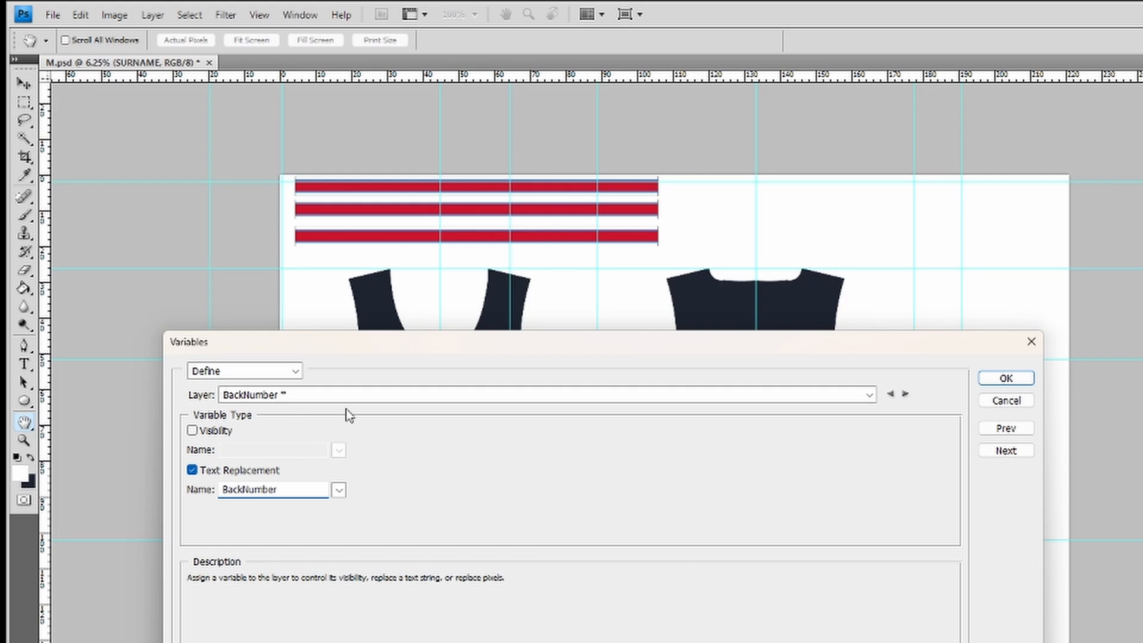
{"action": "left_click", "coordinate": [906, 394]}
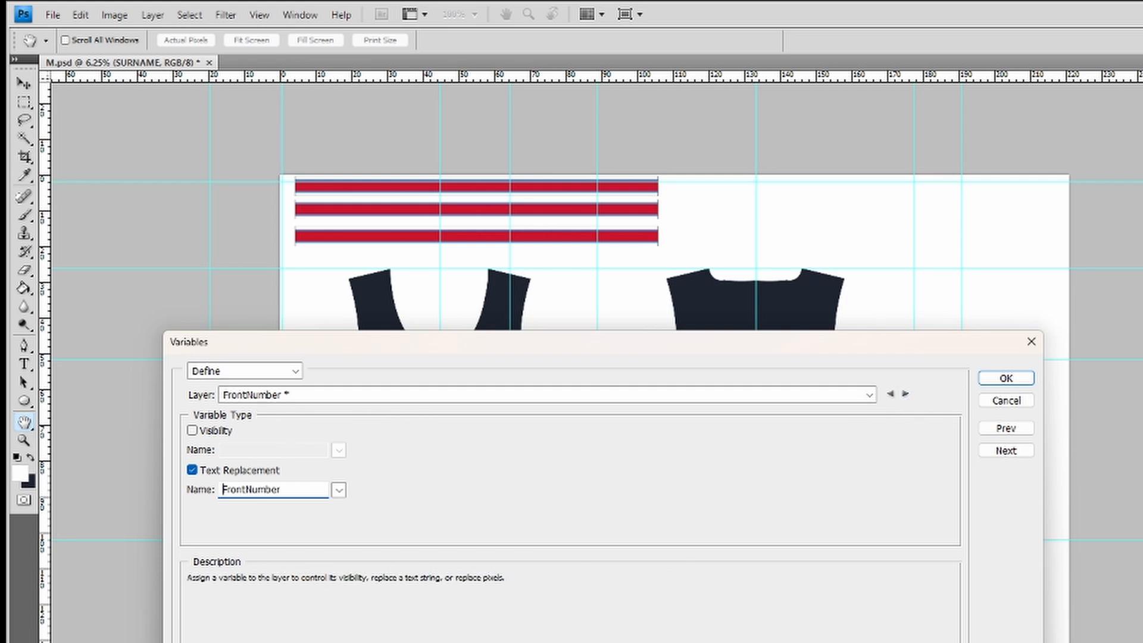
{"action": "left_click", "coordinate": [906, 394]}
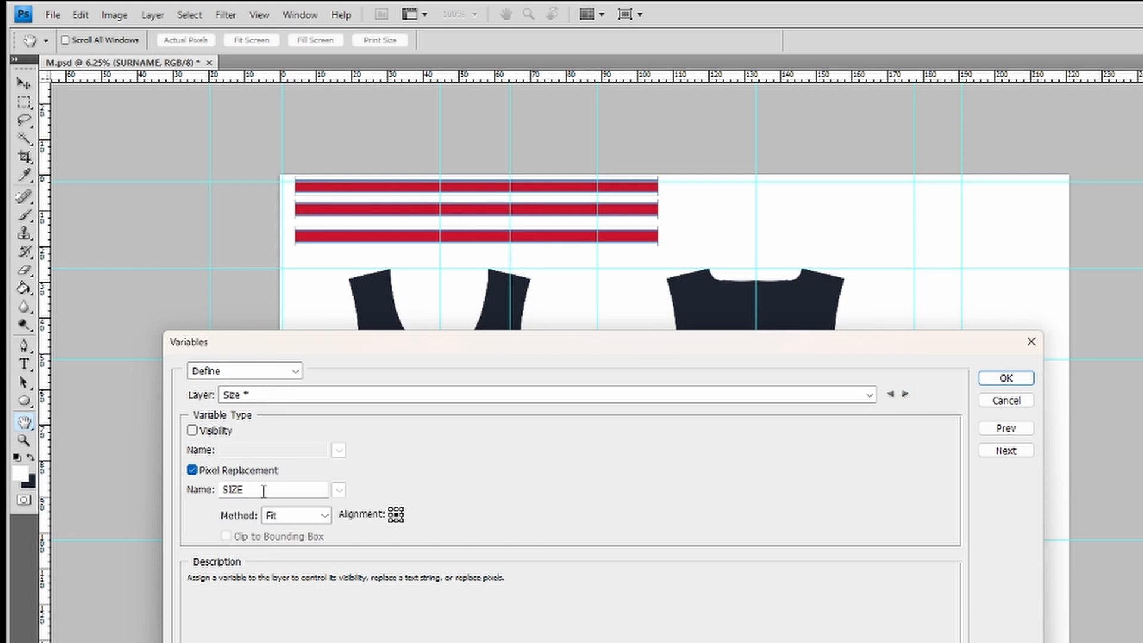
{"action": "left_click_drag", "start_coordinate": [261, 491], "coordinate": [136, 486]}
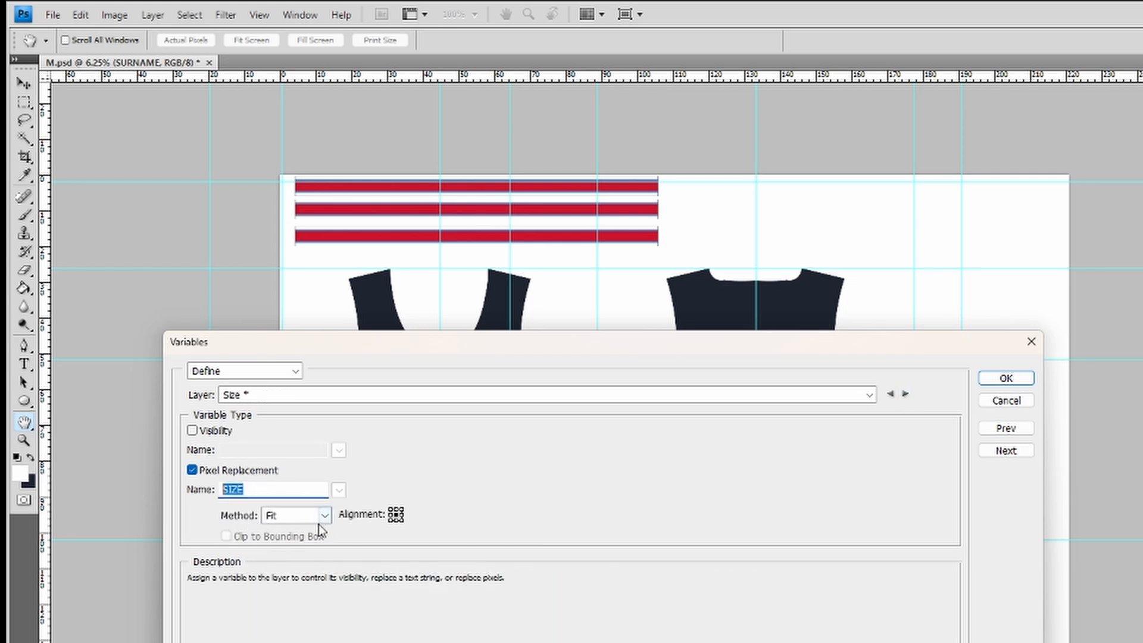
Import data.csv as the document's data sets, using the first column for names and replacing existing sets, then accept the variables
{"action": "left_click", "coordinate": [256, 374]}
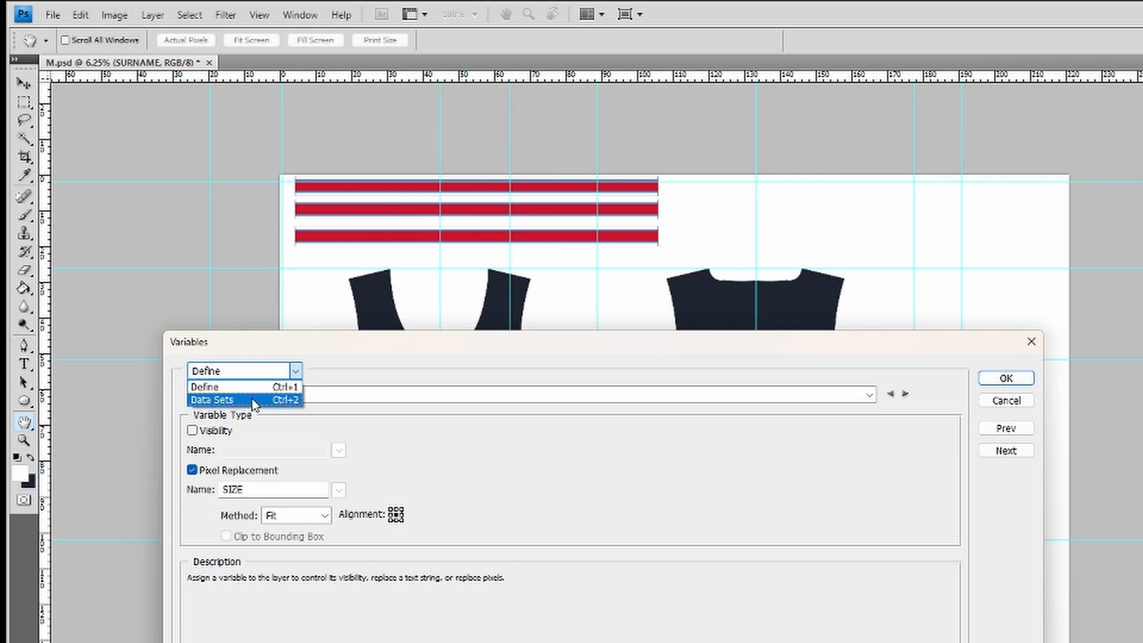
{"action": "left_click", "coordinate": [252, 398]}
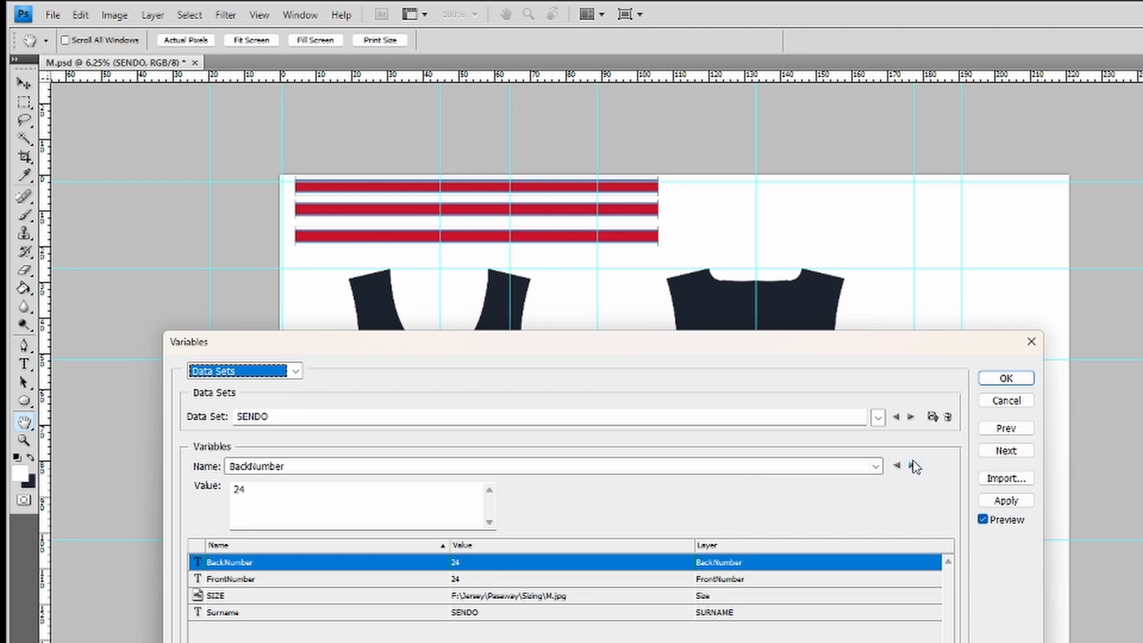
{"action": "left_click", "coordinate": [1007, 478]}
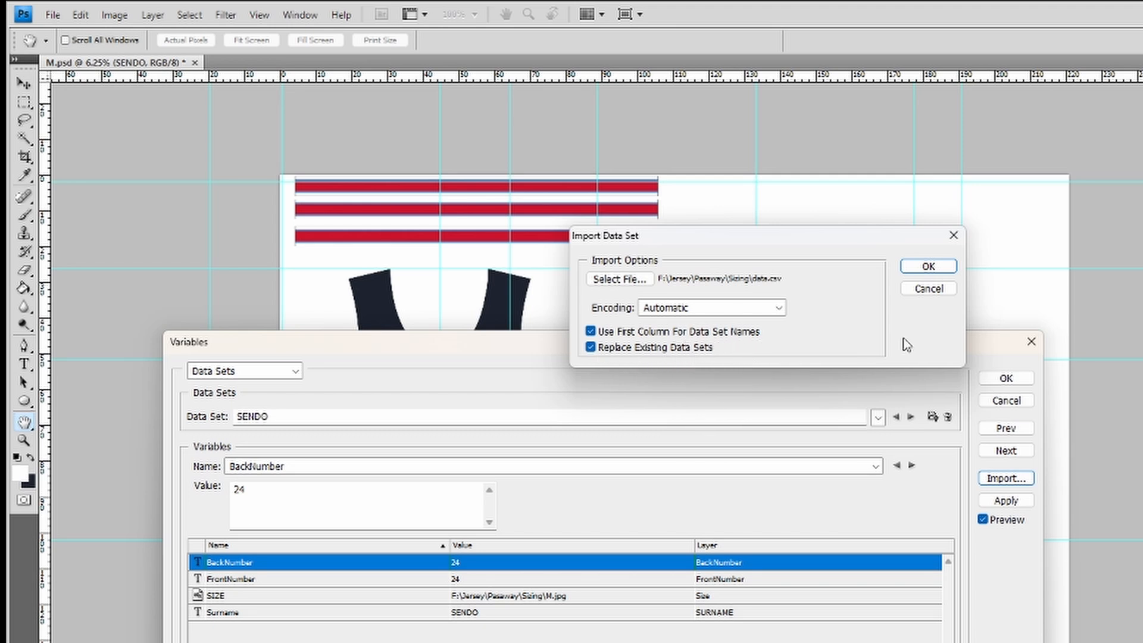
{"action": "left_click", "coordinate": [929, 266]}
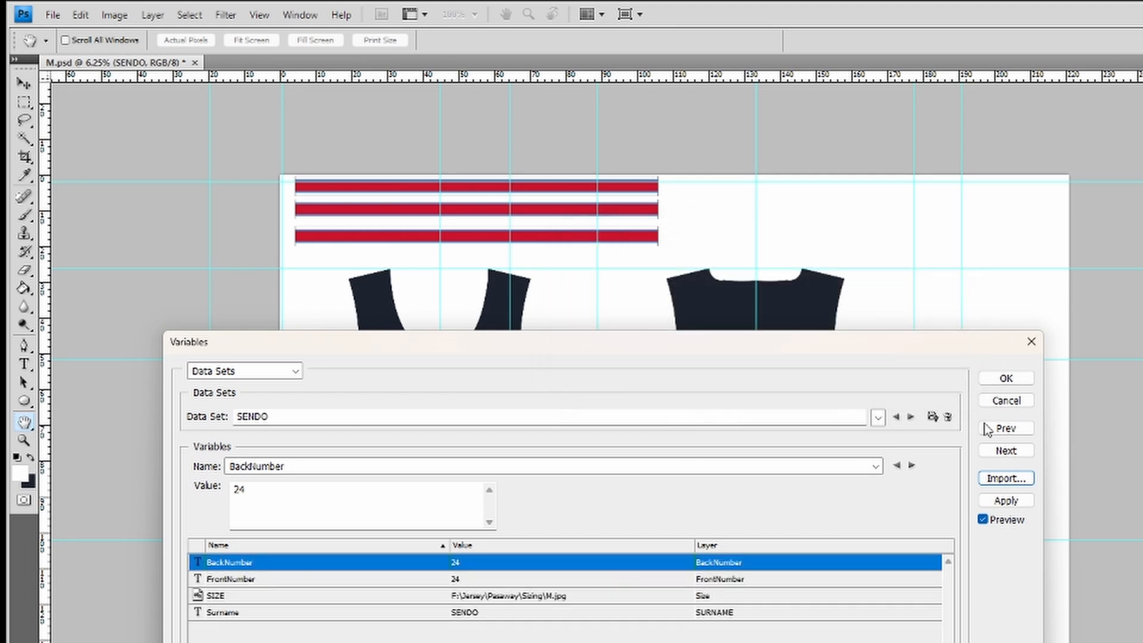
{"action": "left_click", "coordinate": [1005, 379]}
{"action": "key", "text": "z"}
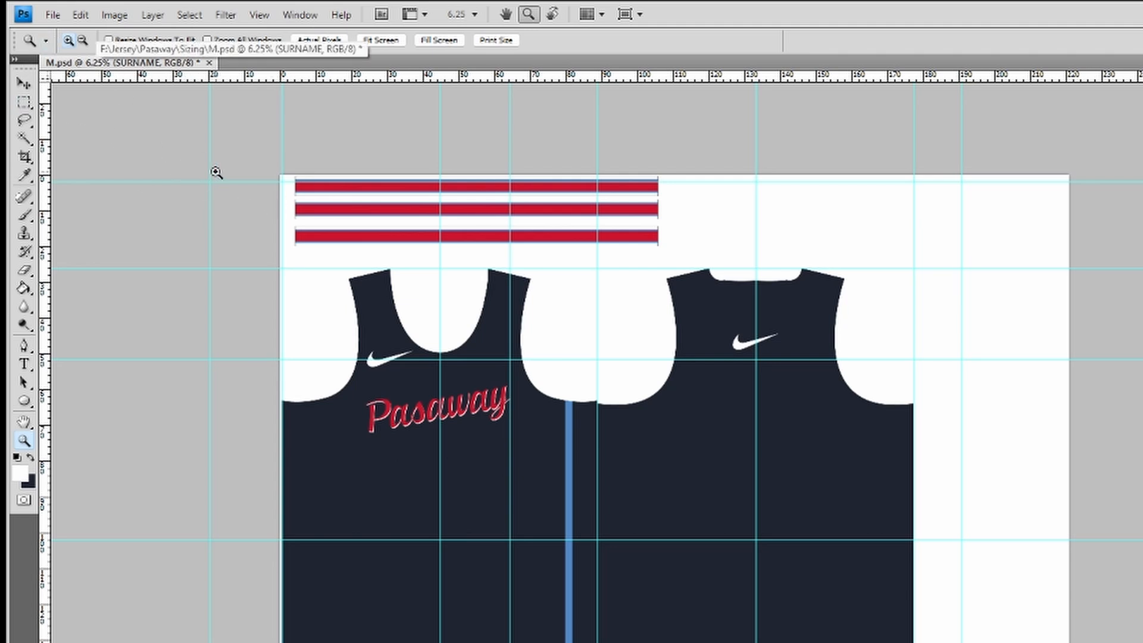
Export all data sets as .psd files named by data set name into F:\Jersey\Pasaway\PSD
{"action": "left_click", "coordinate": [53, 17]}
{"action": "mouse_move", "coordinate": [62, 335]}
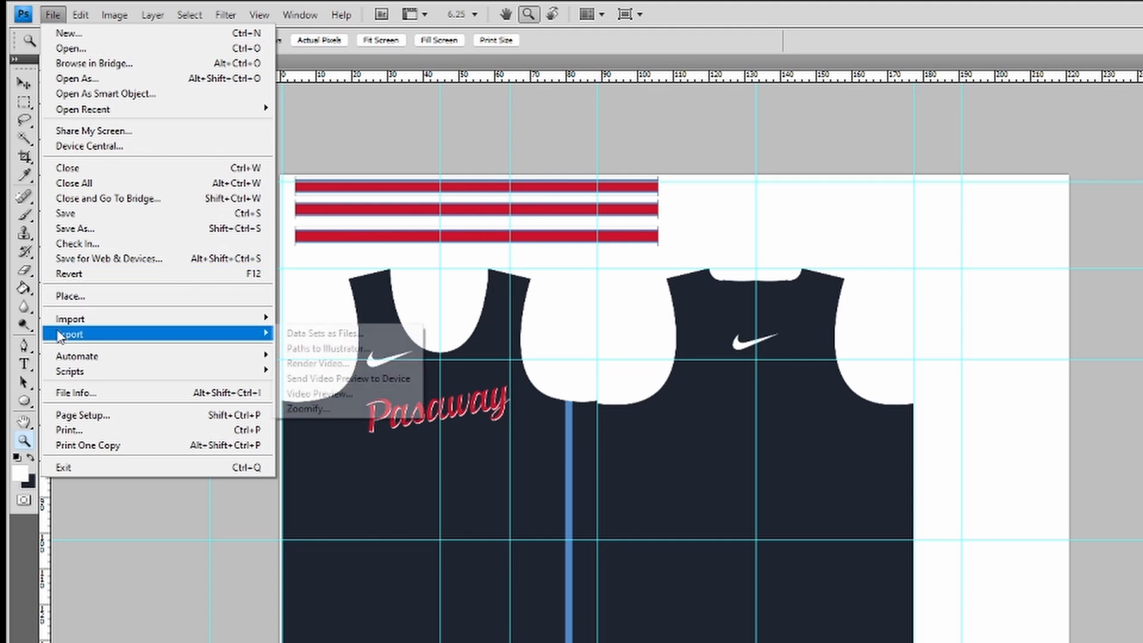
{"action": "left_click", "coordinate": [309, 340]}
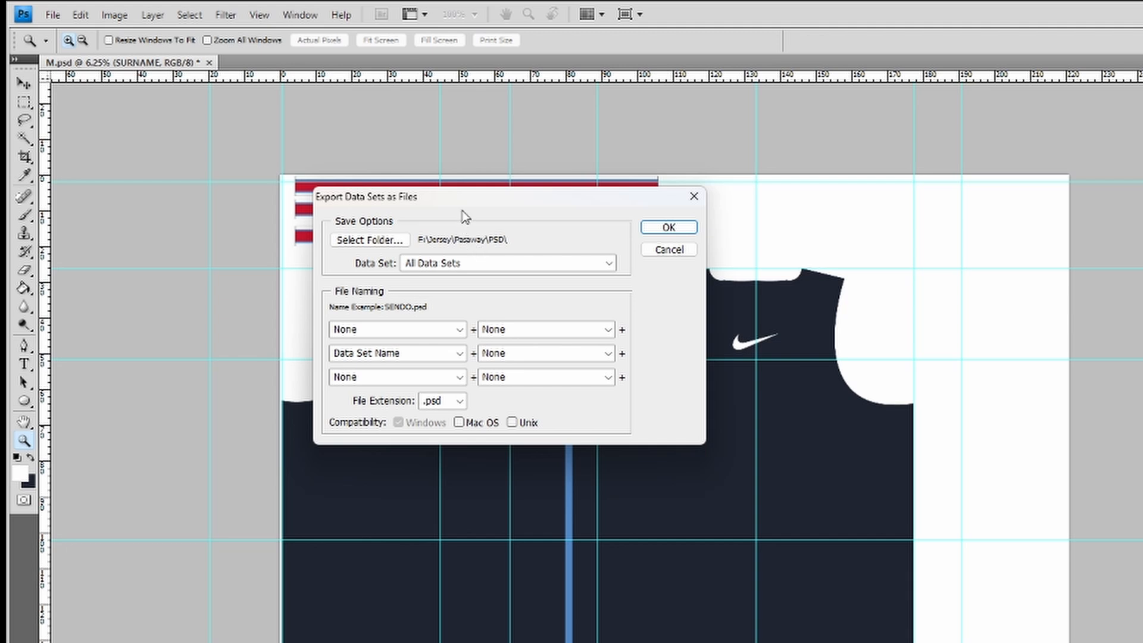
{"action": "left_click_drag", "start_coordinate": [461, 200], "coordinate": [181, 360]}
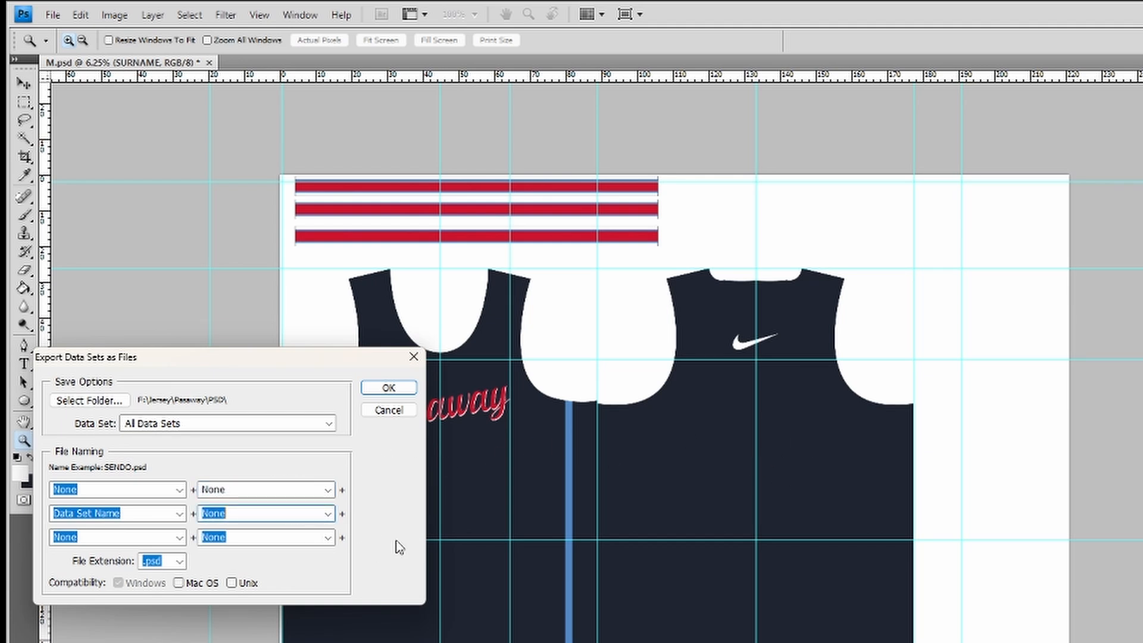
{"action": "left_click_drag", "start_coordinate": [264, 370], "coordinate": [304, 379]}
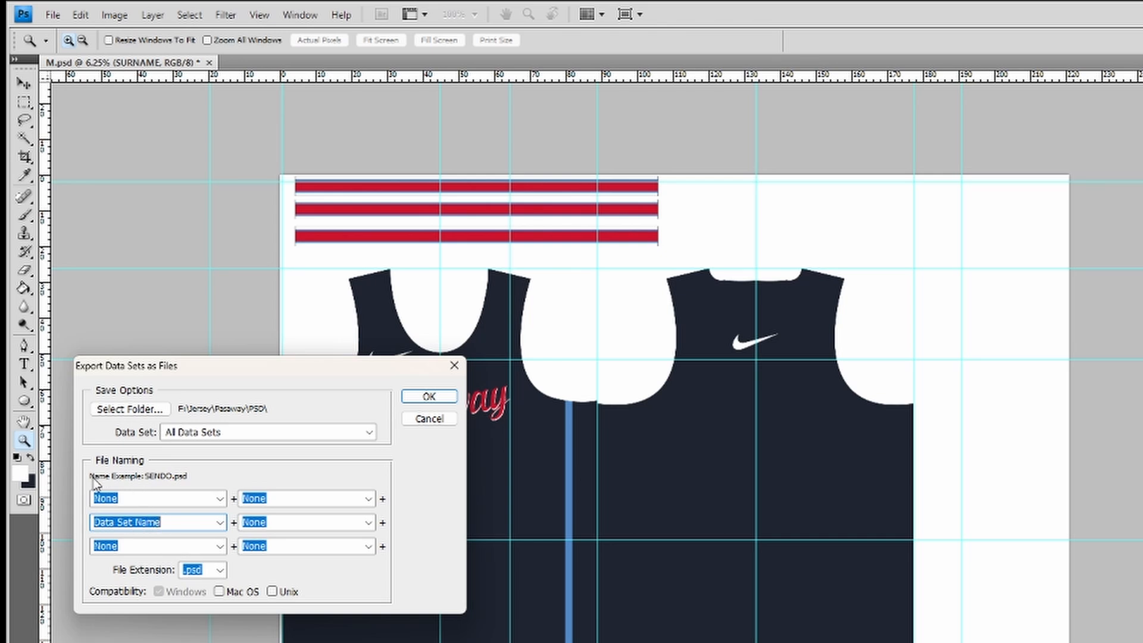
{"action": "left_click", "coordinate": [159, 476]}
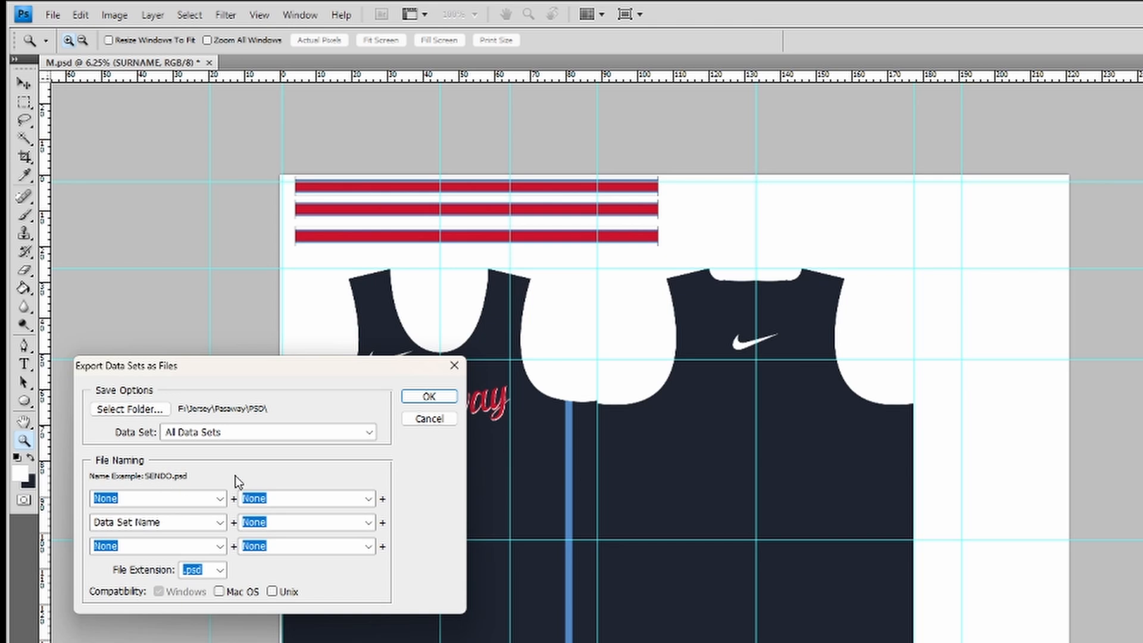
{"action": "left_click", "coordinate": [424, 397]}
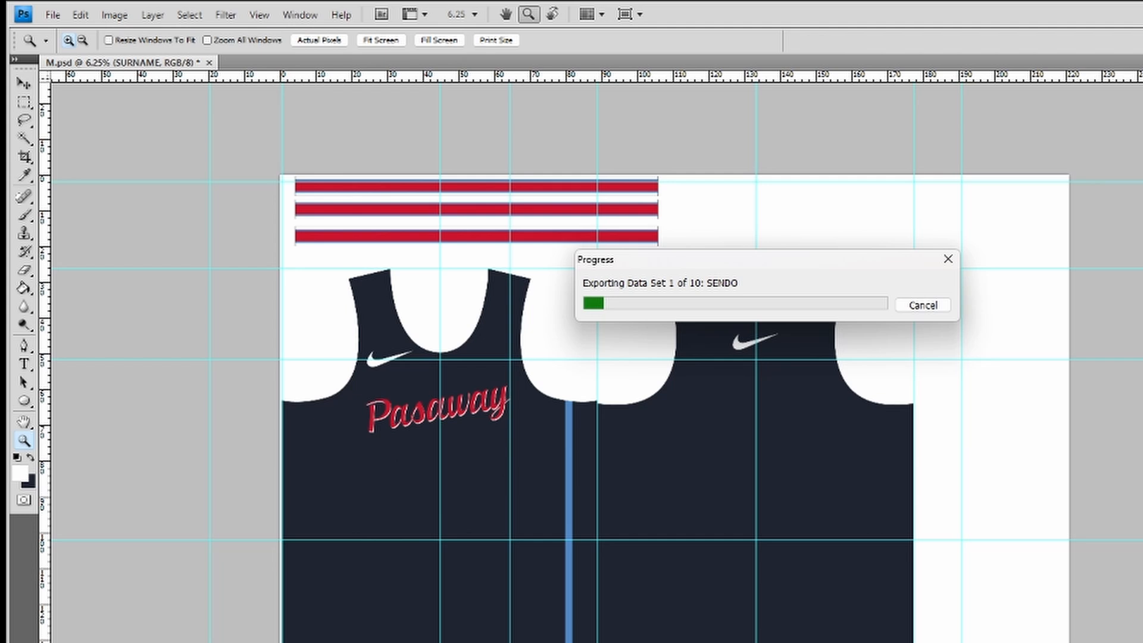
Switch to File Explorer and check the exported files in the Pasaway PSD folder
{"action": "key", "text": "alt+Tab"}
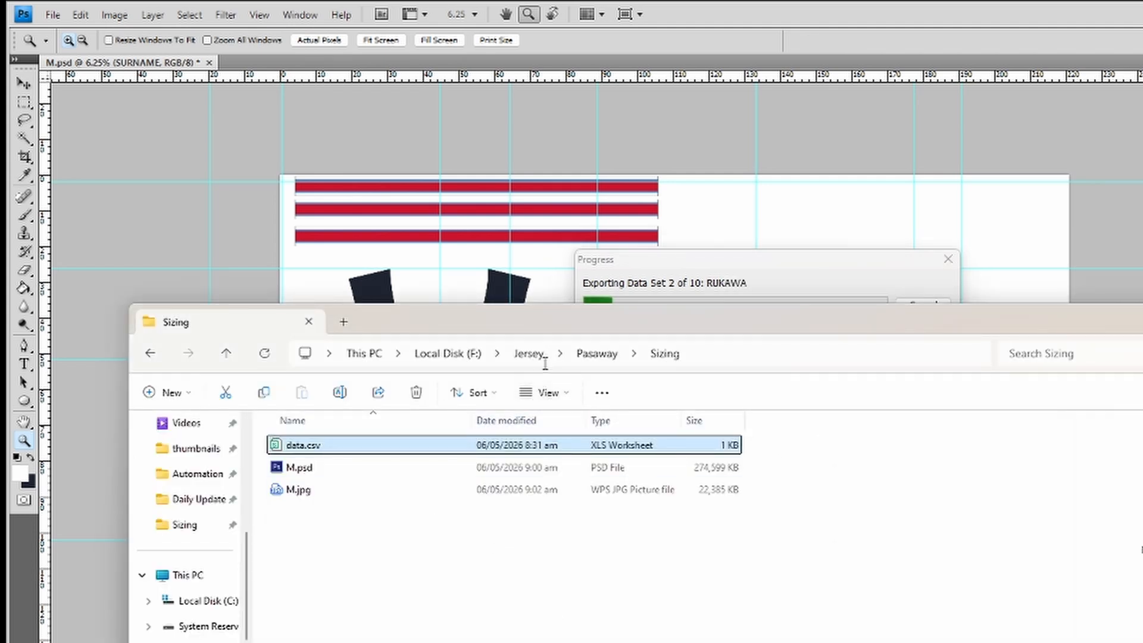
{"action": "left_click_drag", "start_coordinate": [565, 324], "coordinate": [551, 393]}
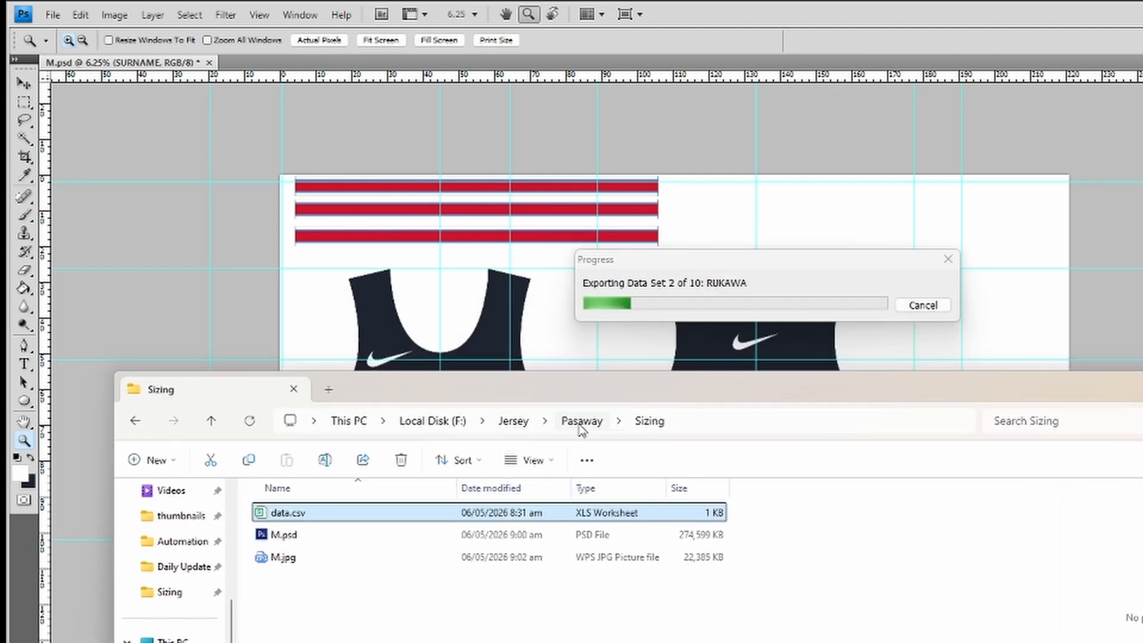
{"action": "left_click", "coordinate": [581, 421]}
{"action": "double_click", "coordinate": [388, 541]}
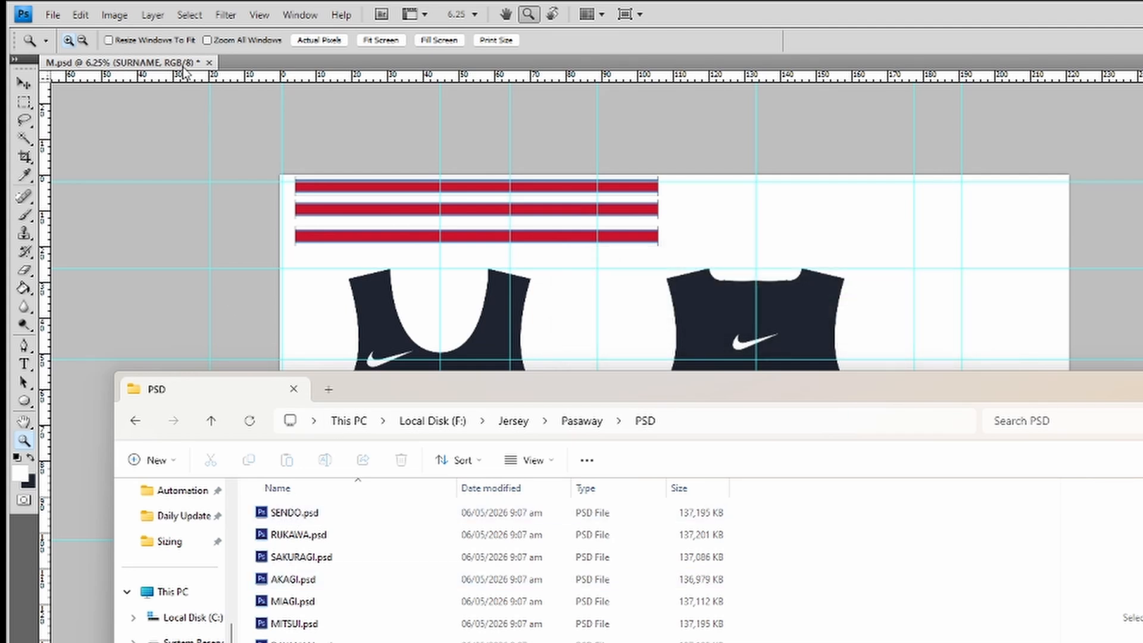
Return to Photoshop, close M.psd with its changes saved, and open AKAGI.psd from the Pasaway PSD folder
{"action": "left_click", "coordinate": [209, 62]}
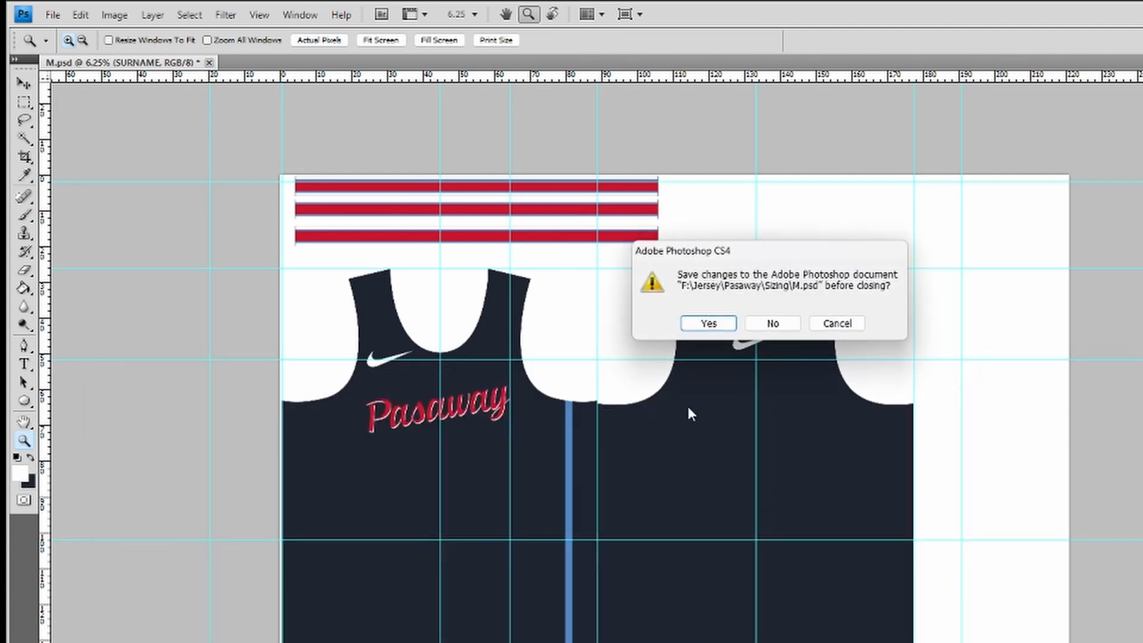
{"action": "left_click", "coordinate": [701, 328]}
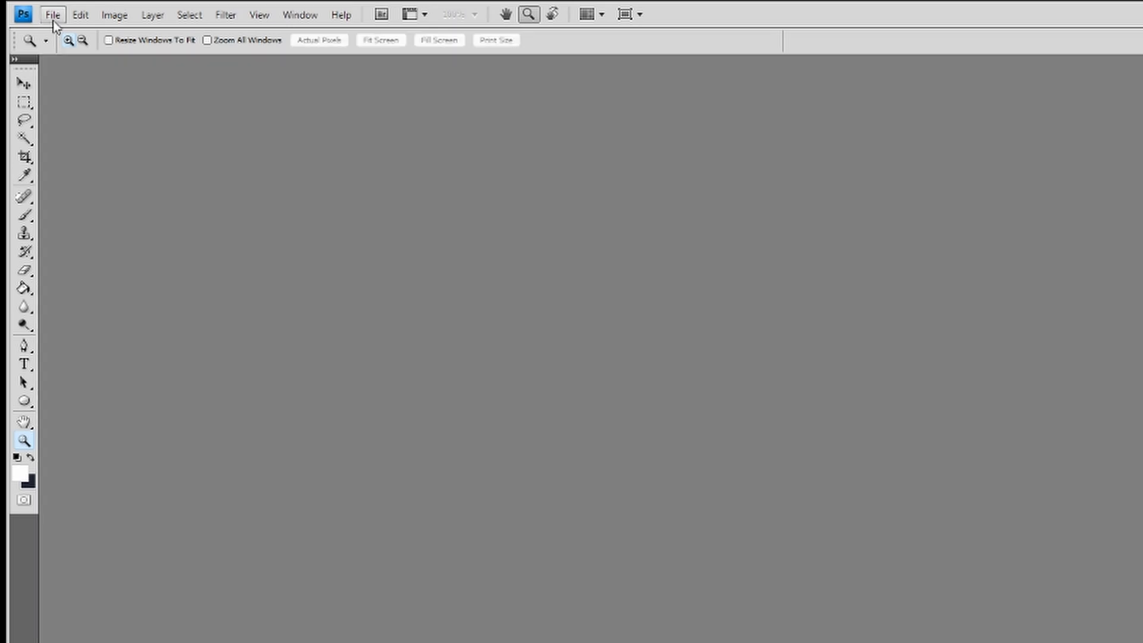
{"action": "left_click", "coordinate": [52, 14]}
{"action": "left_click", "coordinate": [57, 46]}
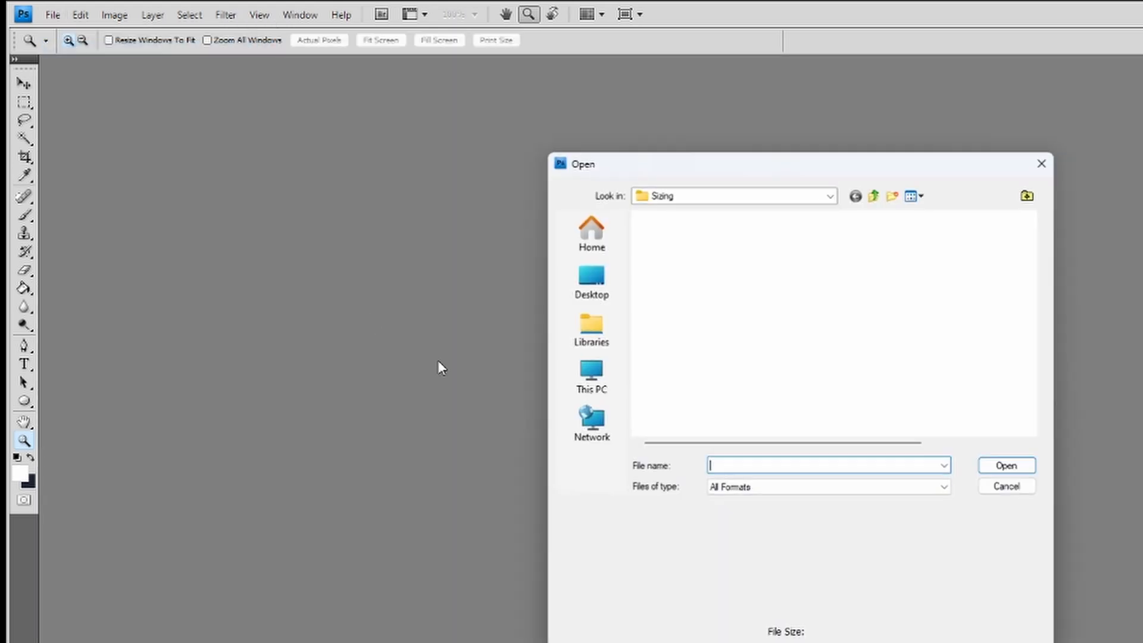
{"action": "left_click", "coordinate": [873, 196]}
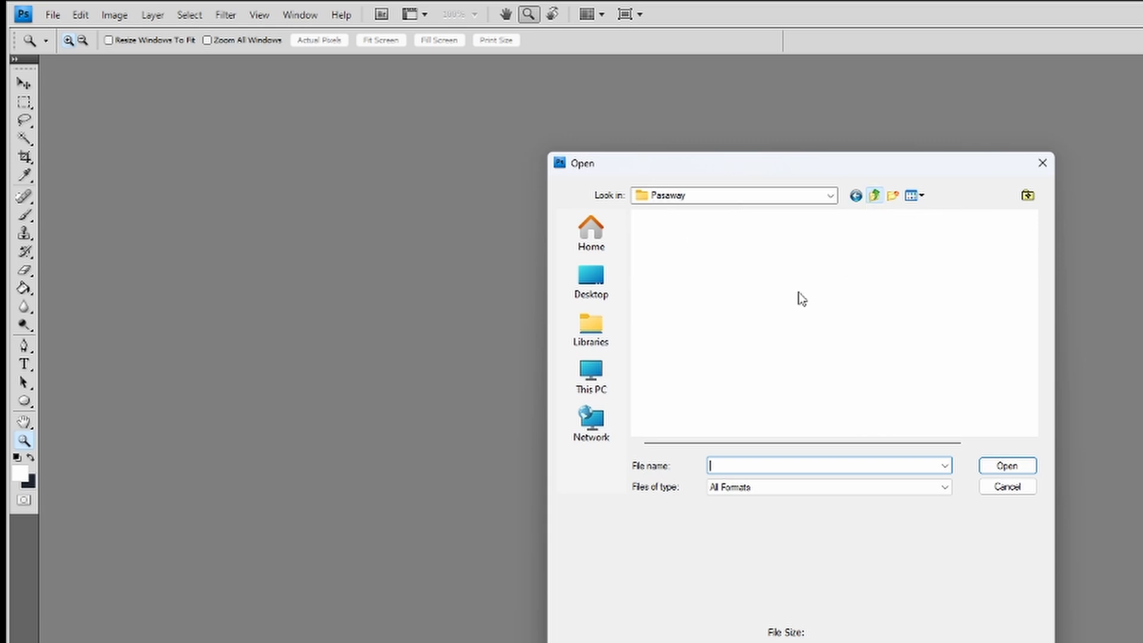
{"action": "double_click", "coordinate": [659, 252]}
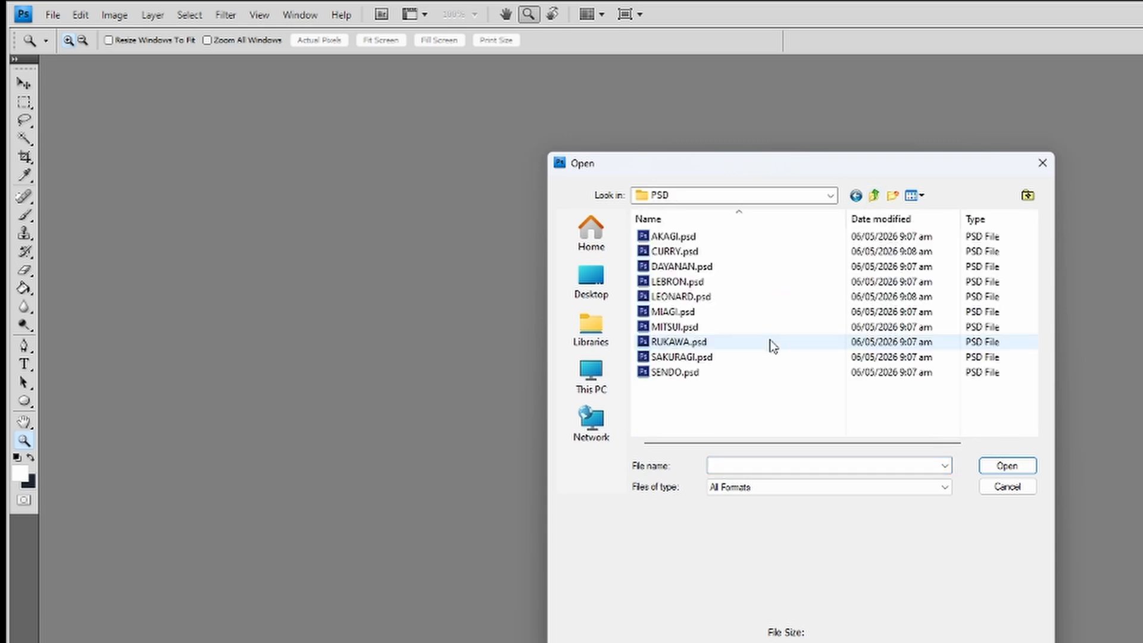
{"action": "double_click", "coordinate": [666, 238]}
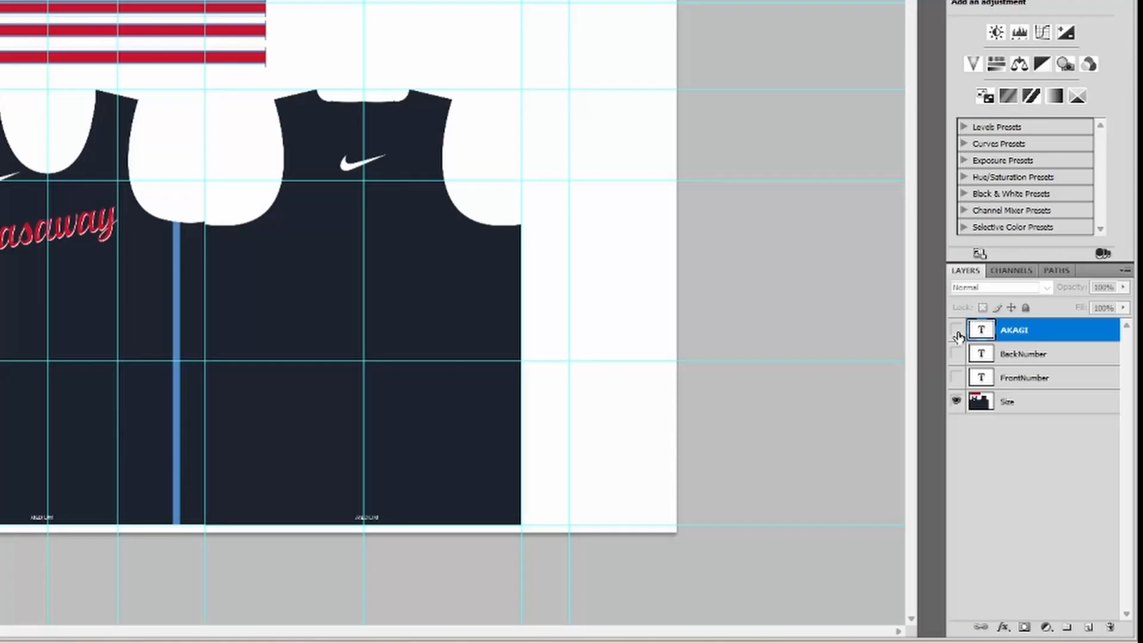
Show the surname, BackNumber and FrontNumber text layers in AKAGI.psd
{"action": "left_click", "coordinate": [957, 330]}
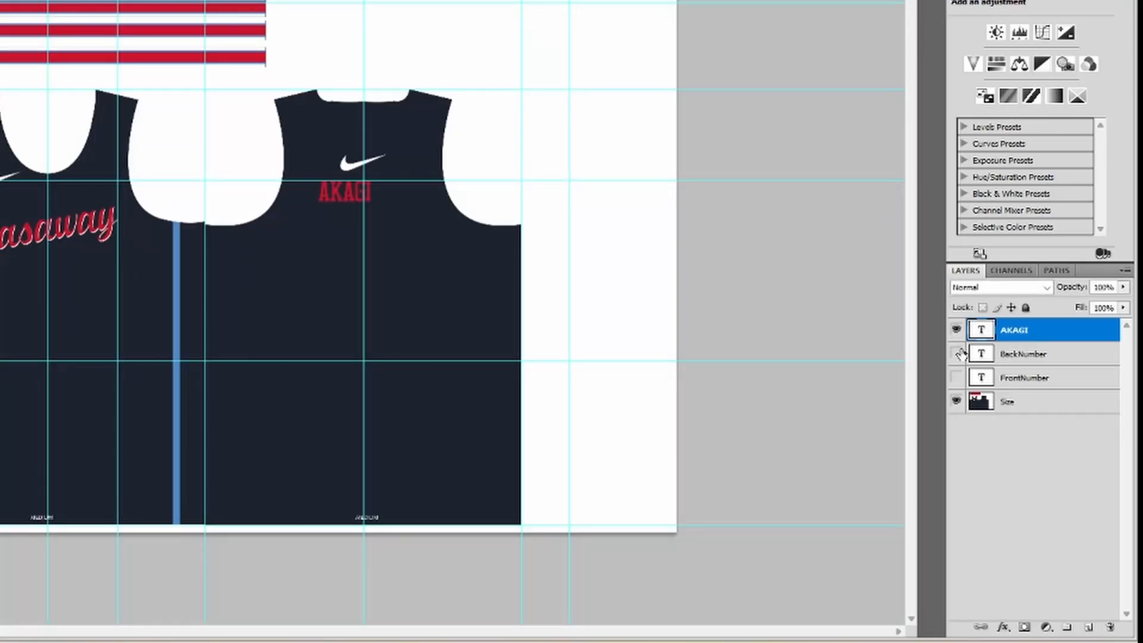
{"action": "left_click", "coordinate": [957, 354]}
{"action": "left_click", "coordinate": [957, 378]}
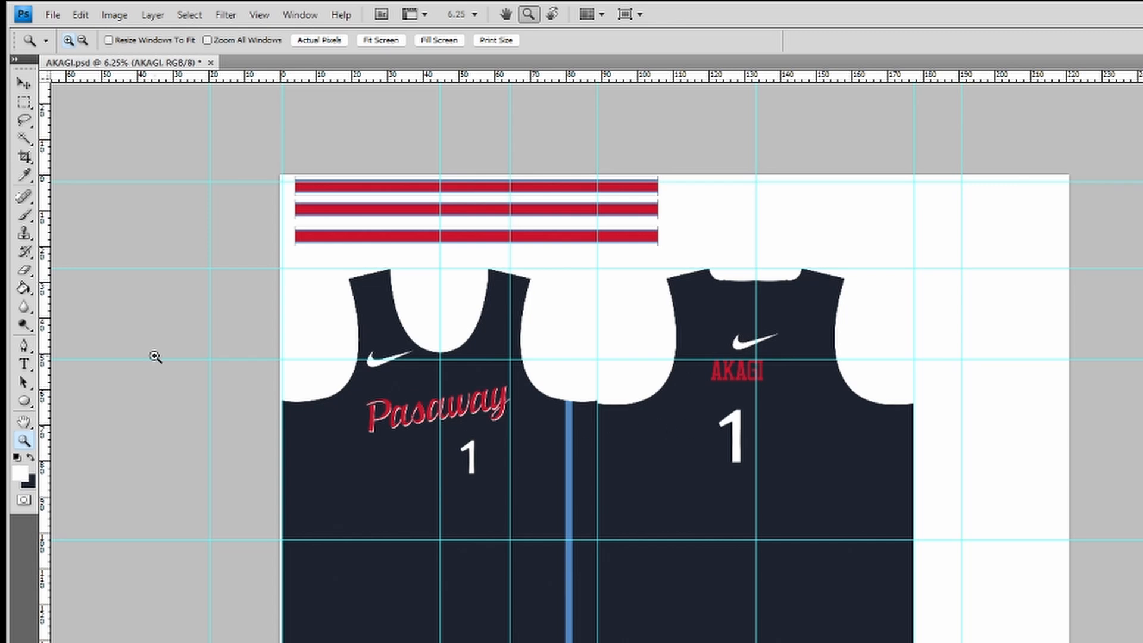
Try to narrow and transform the surname text box on the back panel, and close AKAGI.psd without saving
{"action": "left_click", "coordinate": [24, 364]}
{"action": "left_click", "coordinate": [736, 366]}
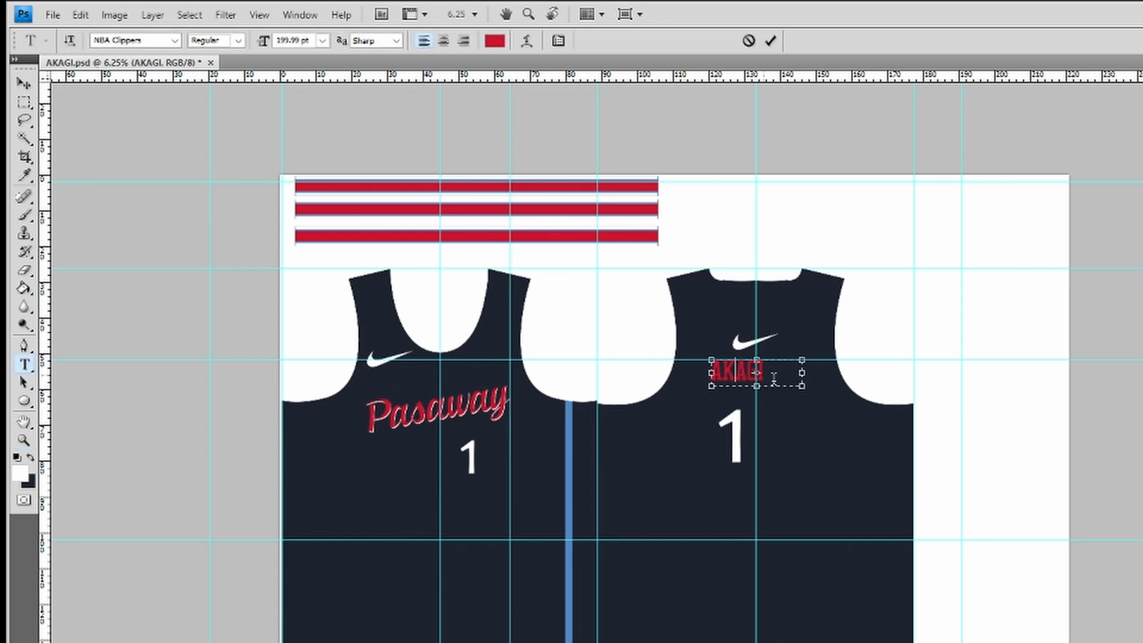
{"action": "left_click_drag", "start_coordinate": [763, 386], "coordinate": [772, 386]}
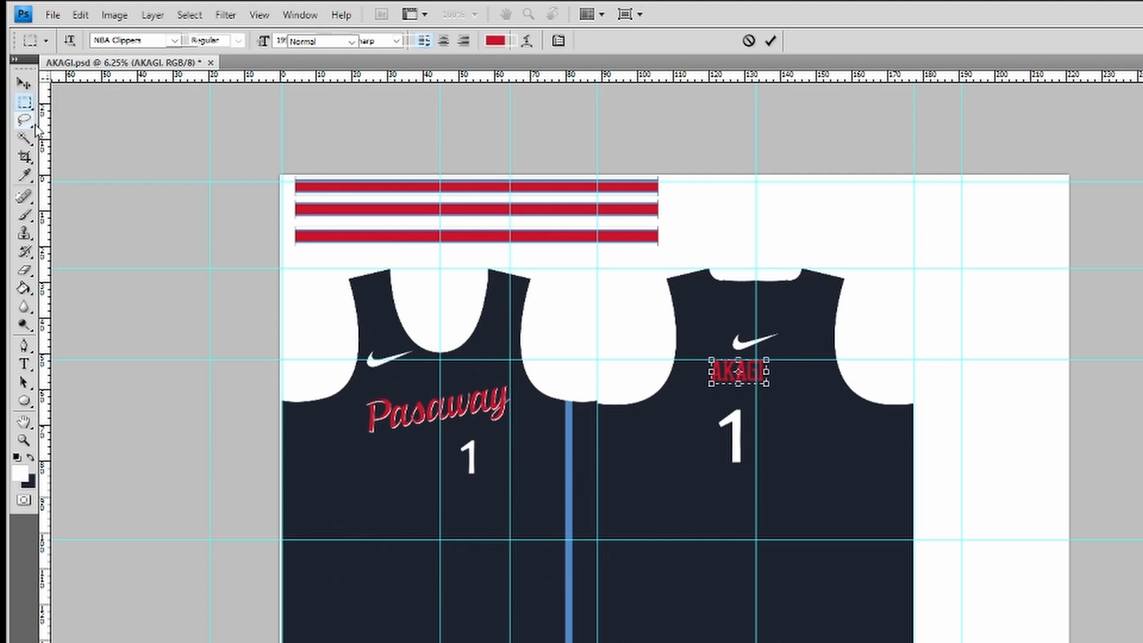
{"action": "left_click", "coordinate": [24, 102]}
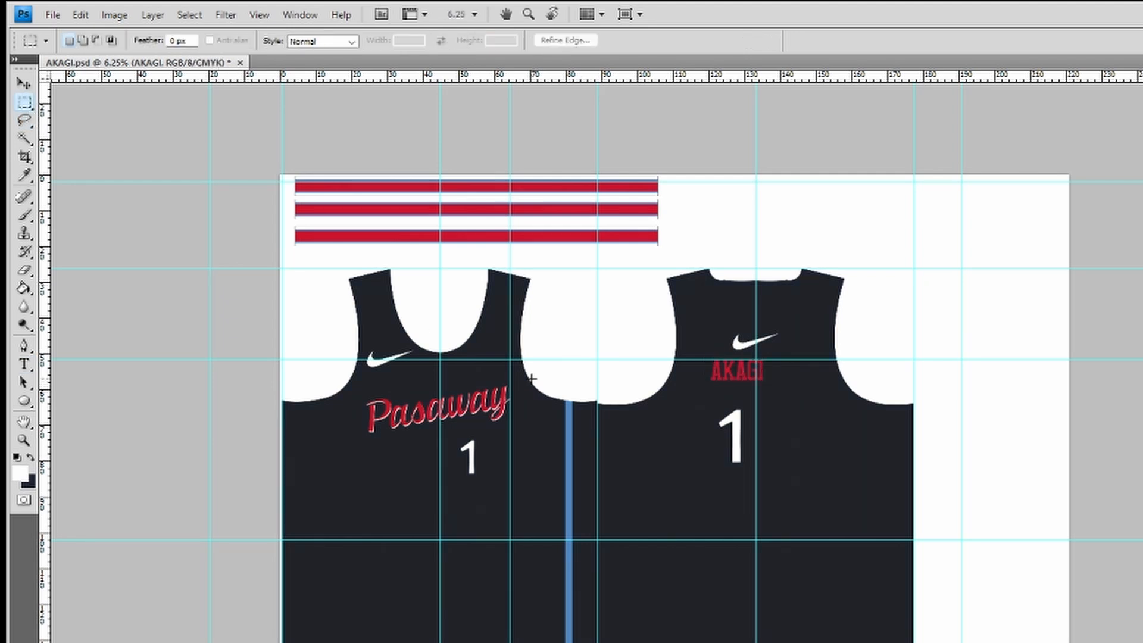
{"action": "key", "text": "ctrl+t"}
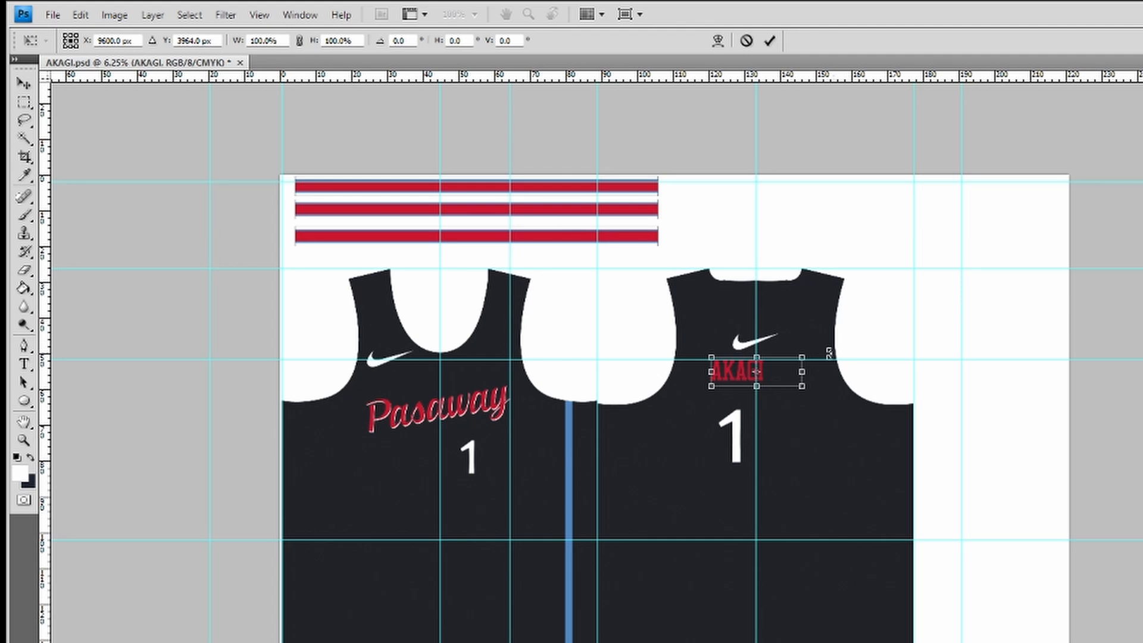
{"action": "key", "text": "Return"}
{"action": "key", "text": "m"}
{"action": "key", "text": "ctrl+w"}
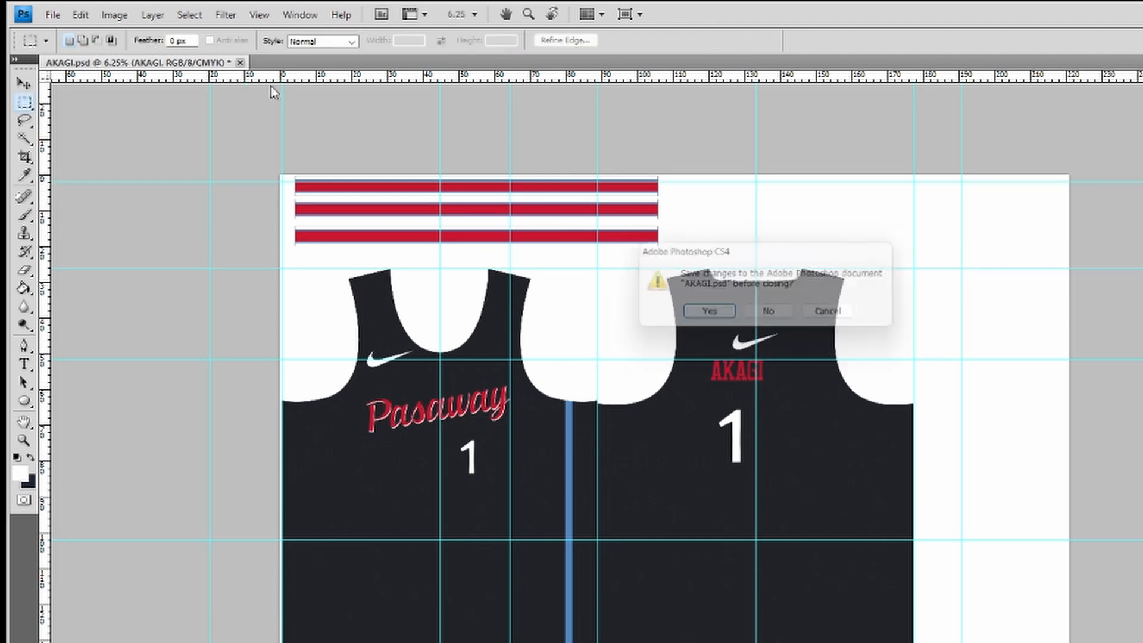
{"action": "left_click", "coordinate": [777, 316]}
Reopen AKAGI.psd with all layers selected and its surname and number text layers shown
{"action": "left_click", "coordinate": [57, 16]}
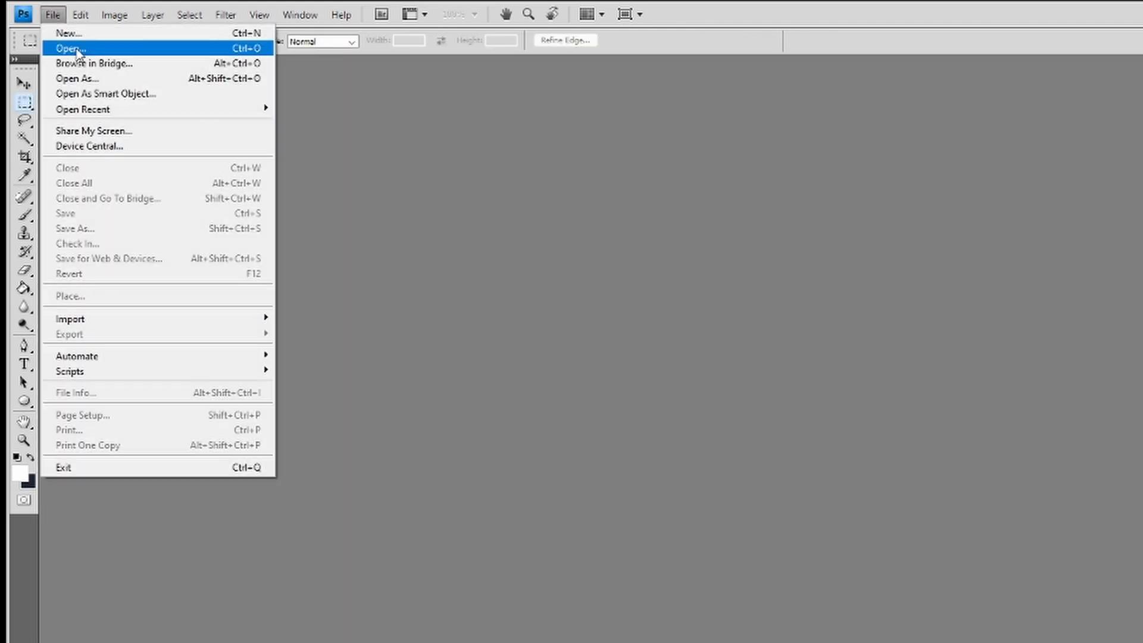
{"action": "left_click", "coordinate": [70, 46]}
{"action": "double_click", "coordinate": [672, 239]}
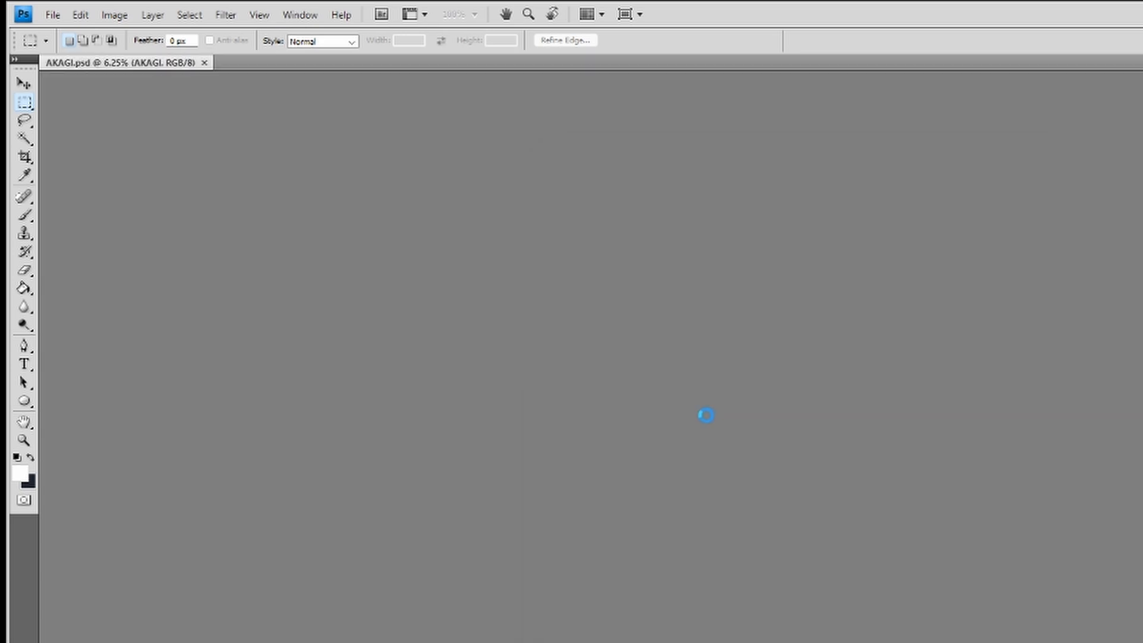
{"action": "key", "text": "ctrl+alt+a"}
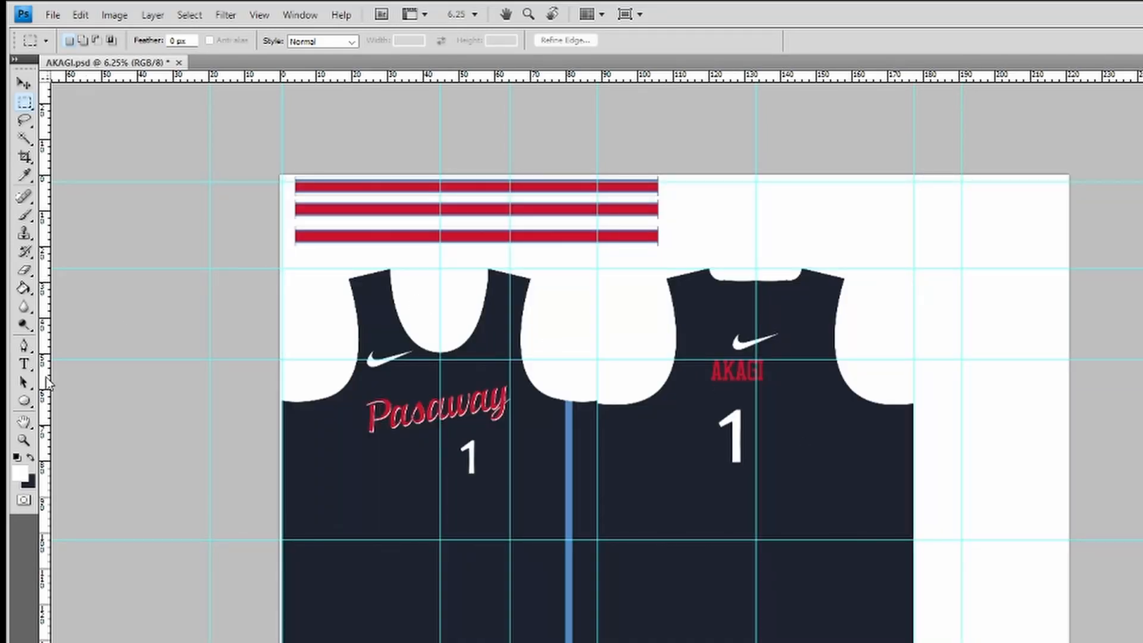
Narrow the surname text box on the back panel so it fits closely around the text
{"action": "left_click", "coordinate": [24, 364]}
{"action": "left_click", "coordinate": [753, 373]}
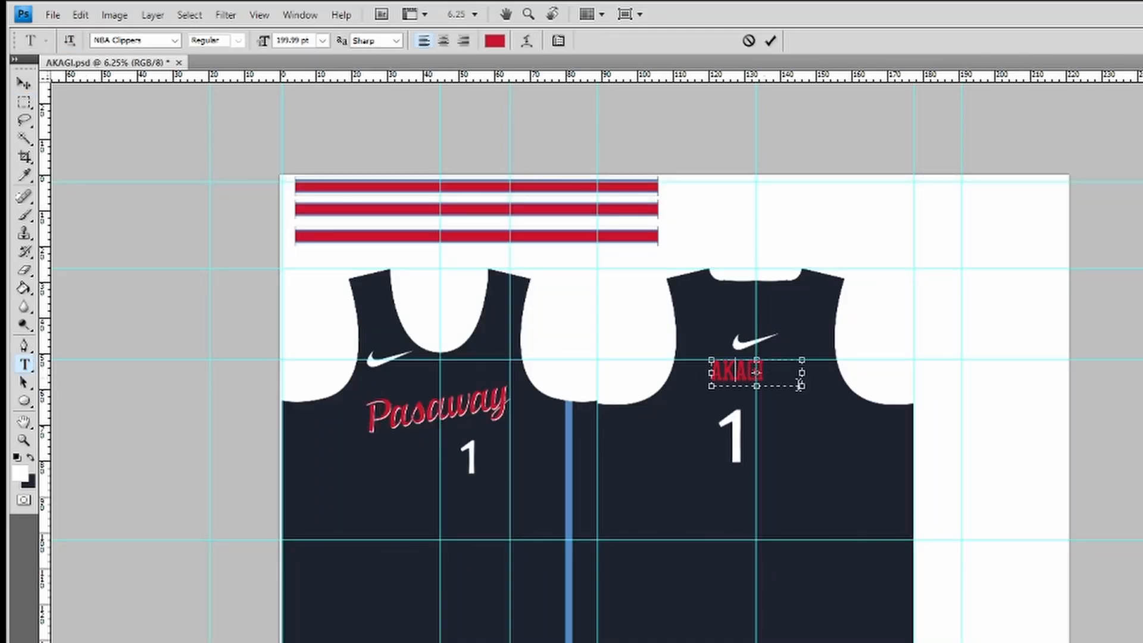
{"action": "left_click_drag", "start_coordinate": [801, 386], "coordinate": [773, 390]}
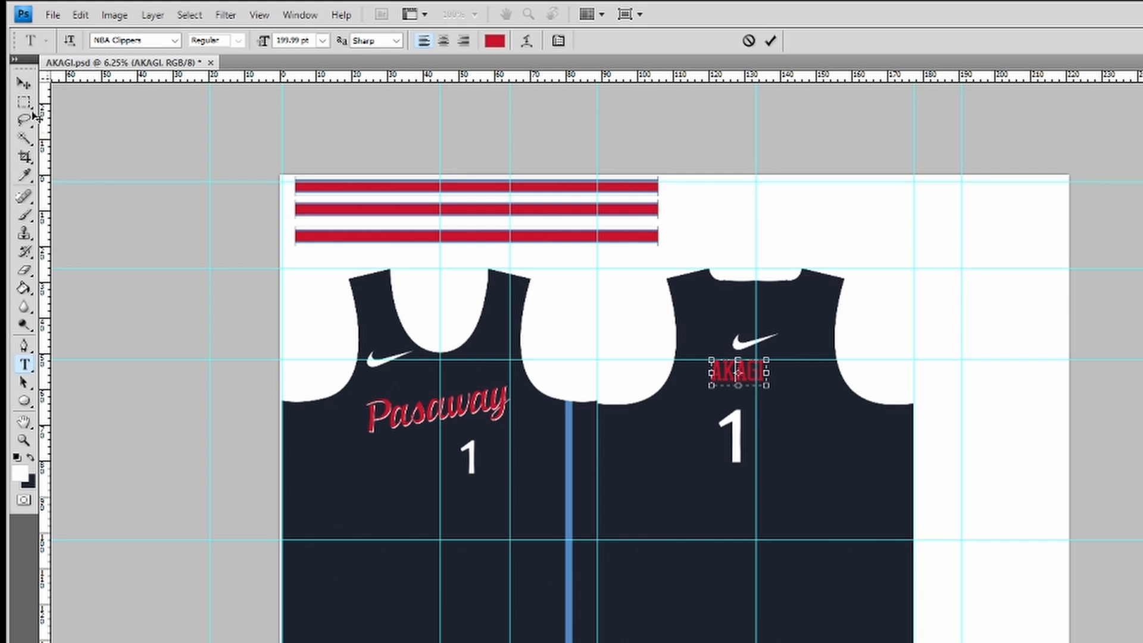
Move the surname text on the back panel of AKAGI.psd to X 9600 px, centred on the vertical guide
{"action": "left_click", "coordinate": [24, 84]}
{"action": "key", "text": "ctrl+t"}
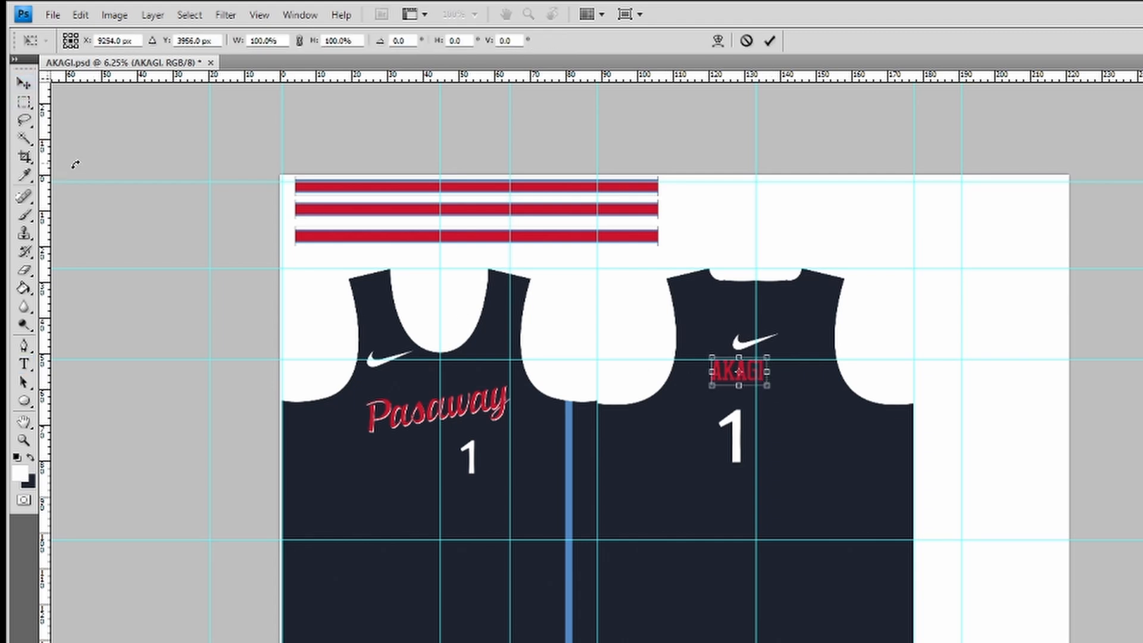
{"action": "key", "text": "shift+Right"}
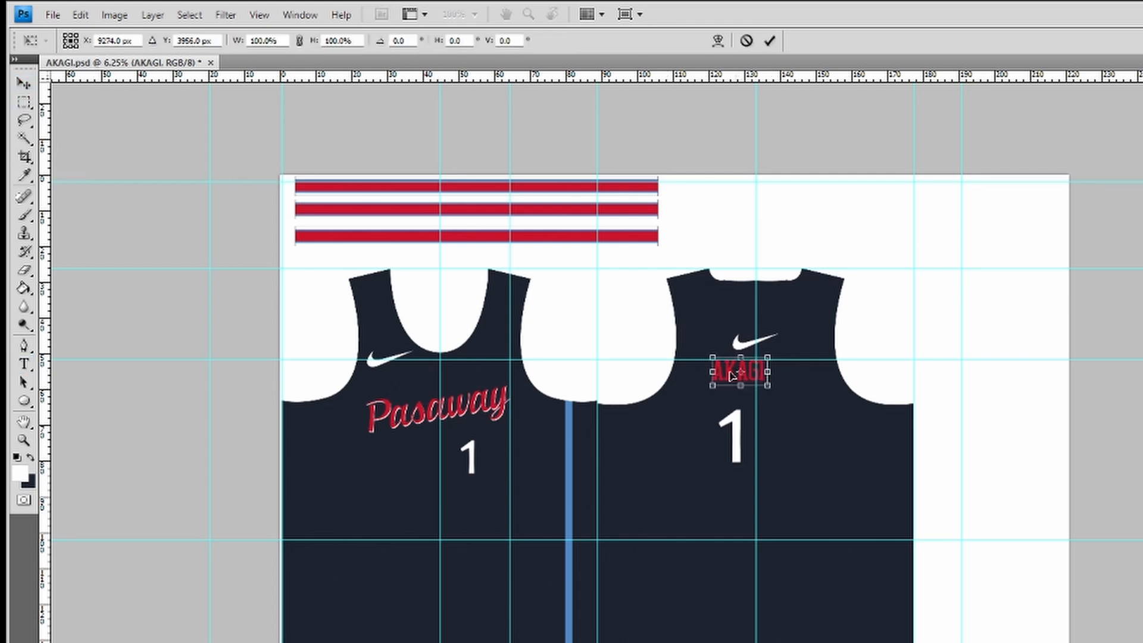
{"action": "left_click_drag", "start_coordinate": [733, 375], "coordinate": [742, 375]}
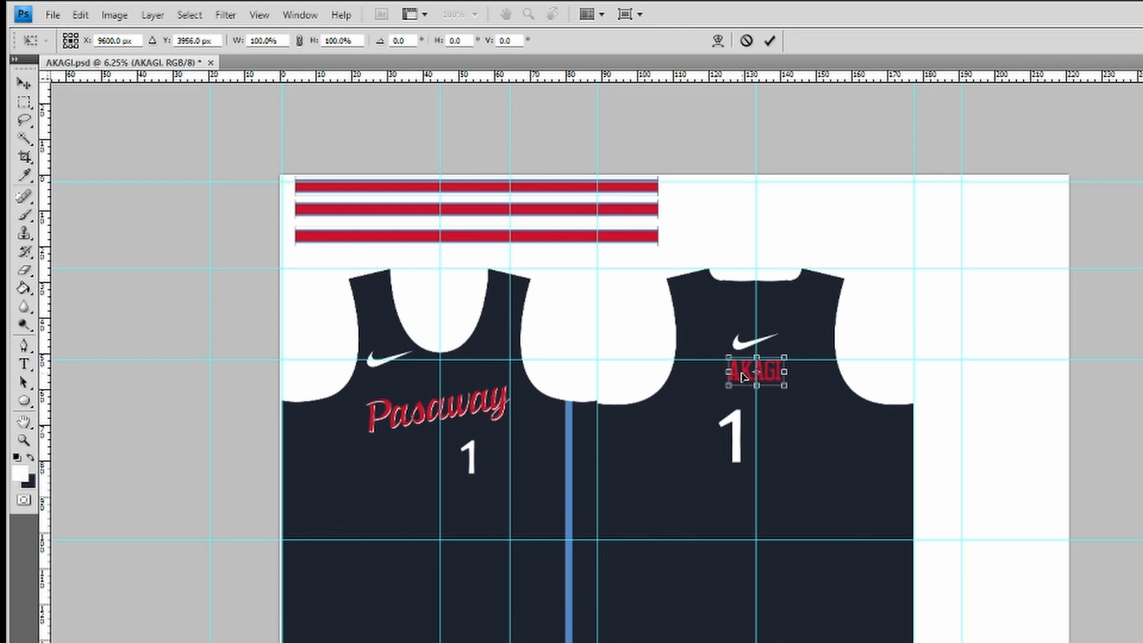
{"action": "key", "text": "Return"}
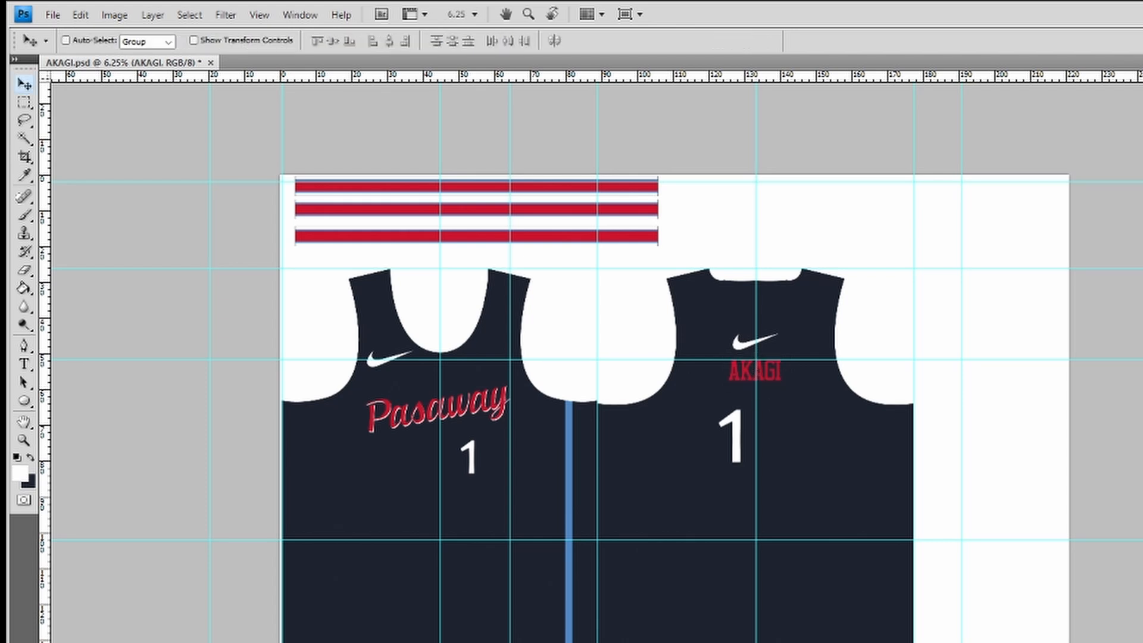
Narrow the BackNumber text box around its digit and centre it on the back panel's vertical guide at X 9600 px
{"action": "key", "text": "alt+["}
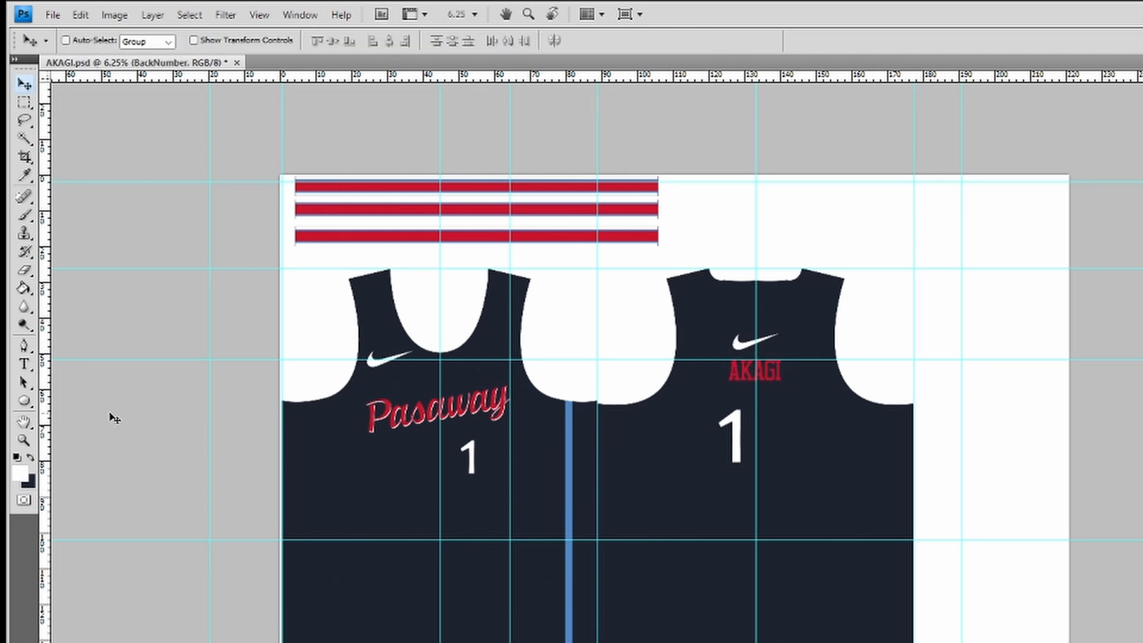
{"action": "left_click", "coordinate": [24, 363]}
{"action": "left_click", "coordinate": [752, 440]}
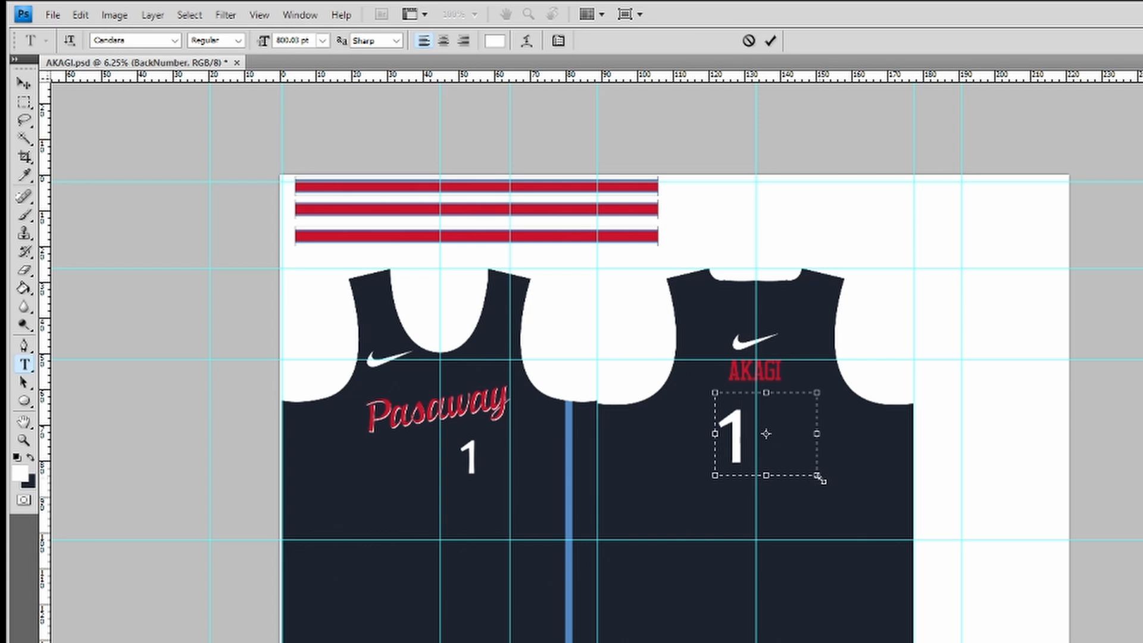
{"action": "left_click_drag", "start_coordinate": [817, 476], "coordinate": [756, 474]}
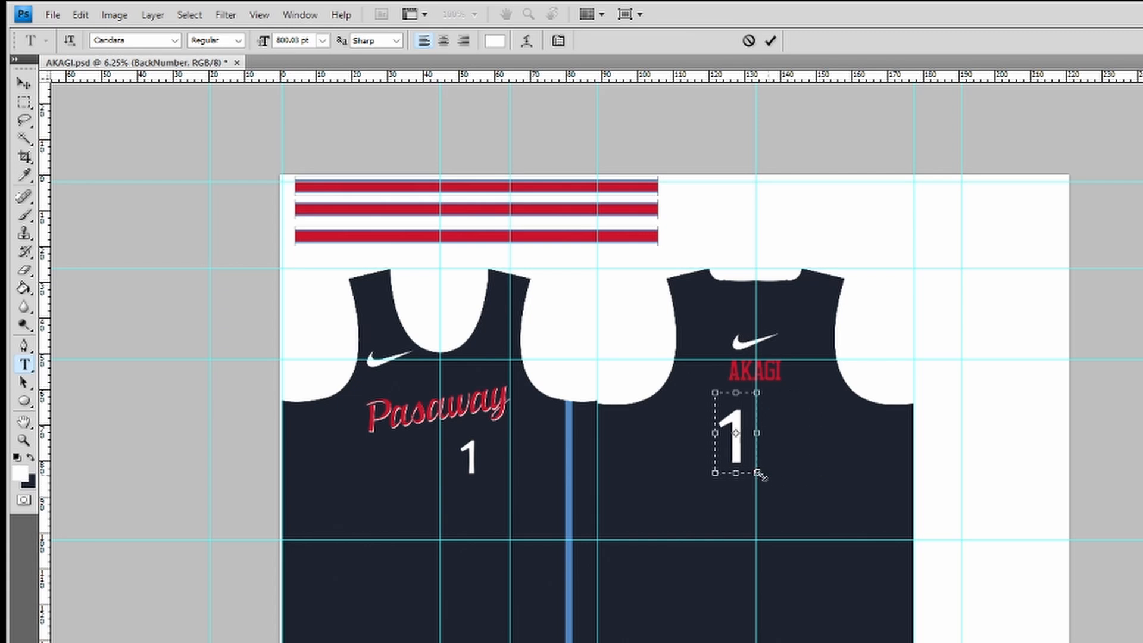
{"action": "left_click", "coordinate": [25, 87]}
{"action": "key", "text": "ctrl+t"}
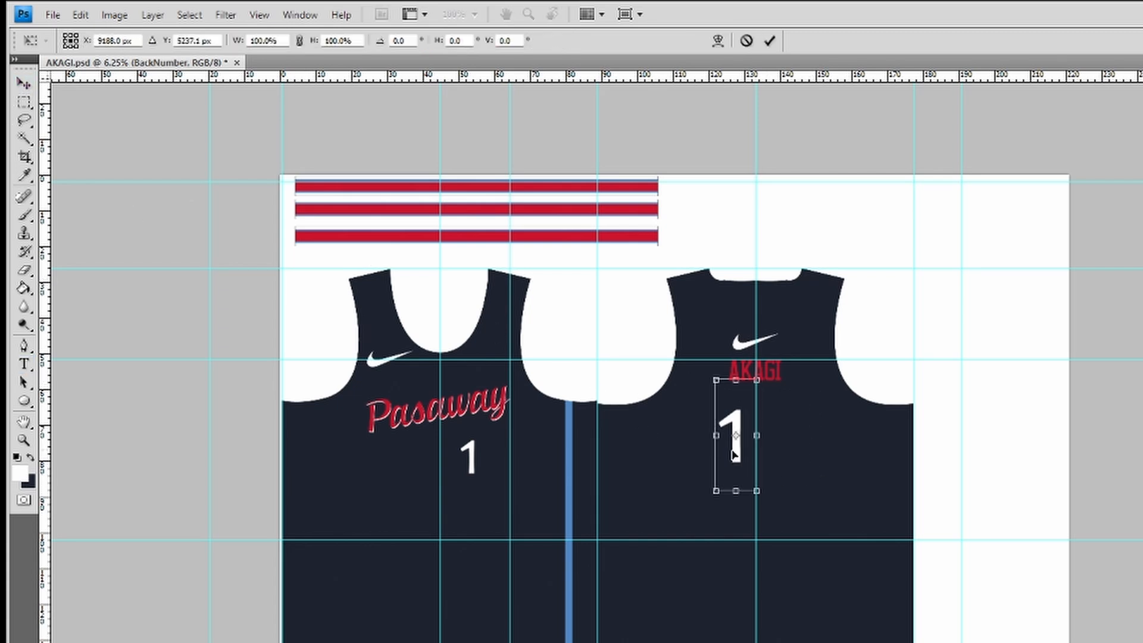
{"action": "left_click_drag", "start_coordinate": [734, 418], "coordinate": [751, 411]}
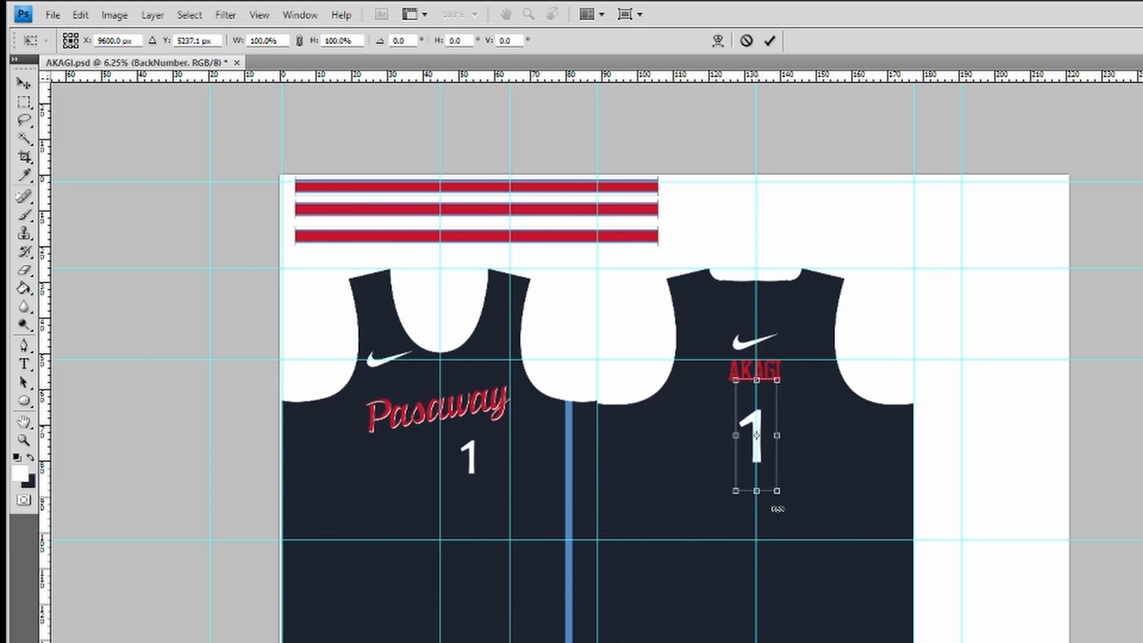
{"action": "key", "text": "Return"}
Move the FrontNumber text outward to the vertical guide at the end of the Pasaway wordmark, and save and close AKAGI.psd
{"action": "left_click", "coordinate": [1141, 506]}
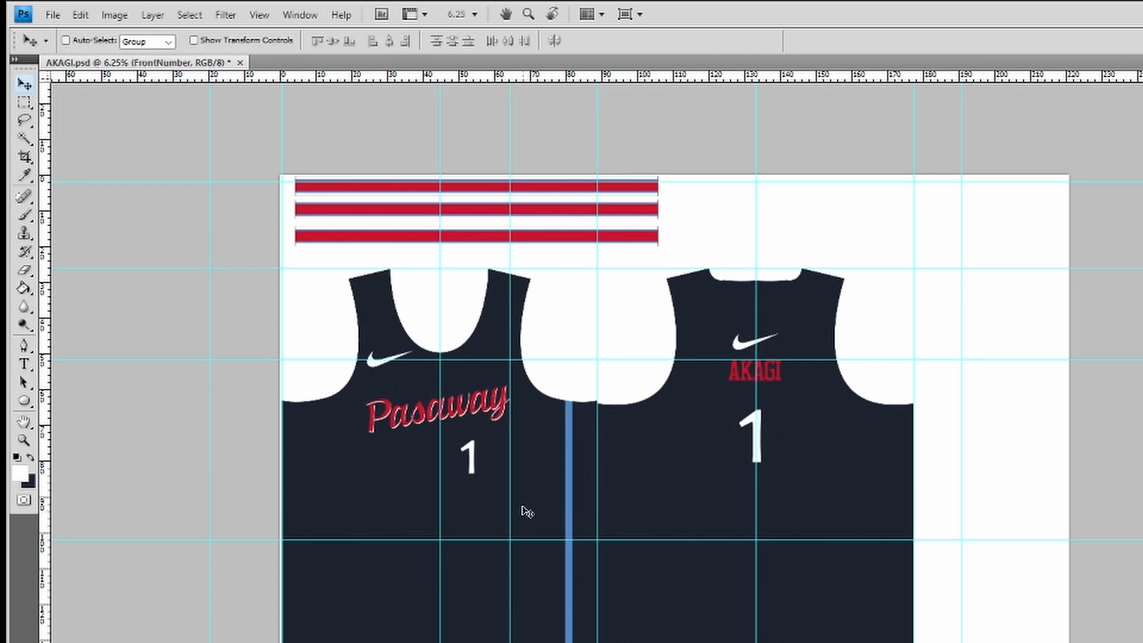
{"action": "left_click_drag", "start_coordinate": [477, 462], "coordinate": [510, 462]}
{"action": "left_click", "coordinate": [240, 62]}
Open CURRY.psd with its surname and number text layers shown
{"action": "left_click", "coordinate": [53, 15]}
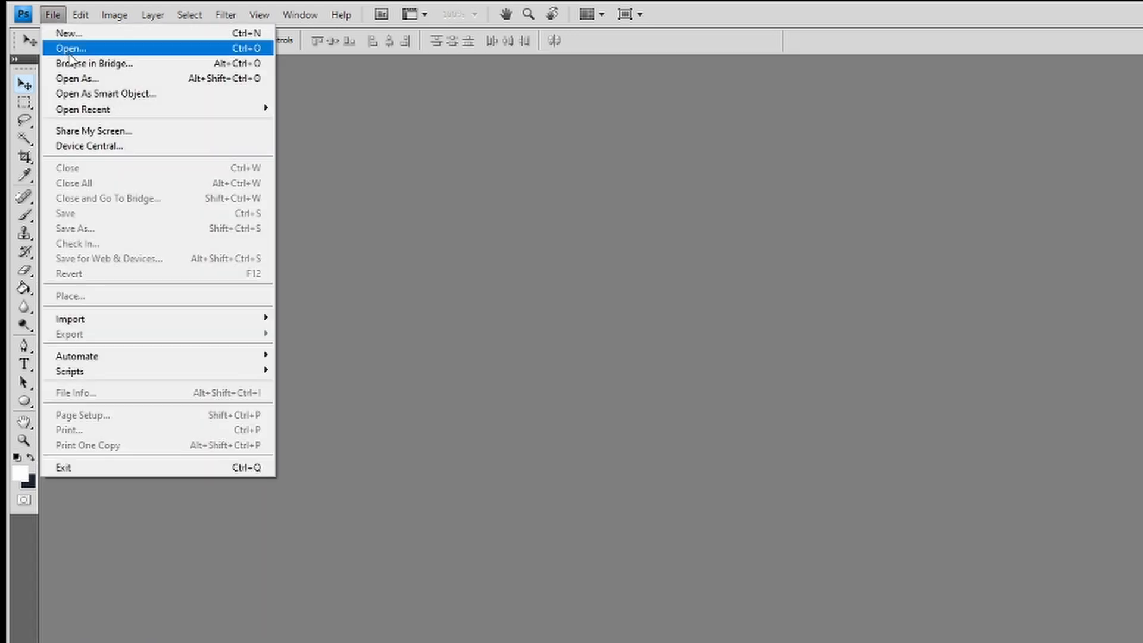
{"action": "left_click", "coordinate": [71, 44]}
{"action": "left_click", "coordinate": [679, 252]}
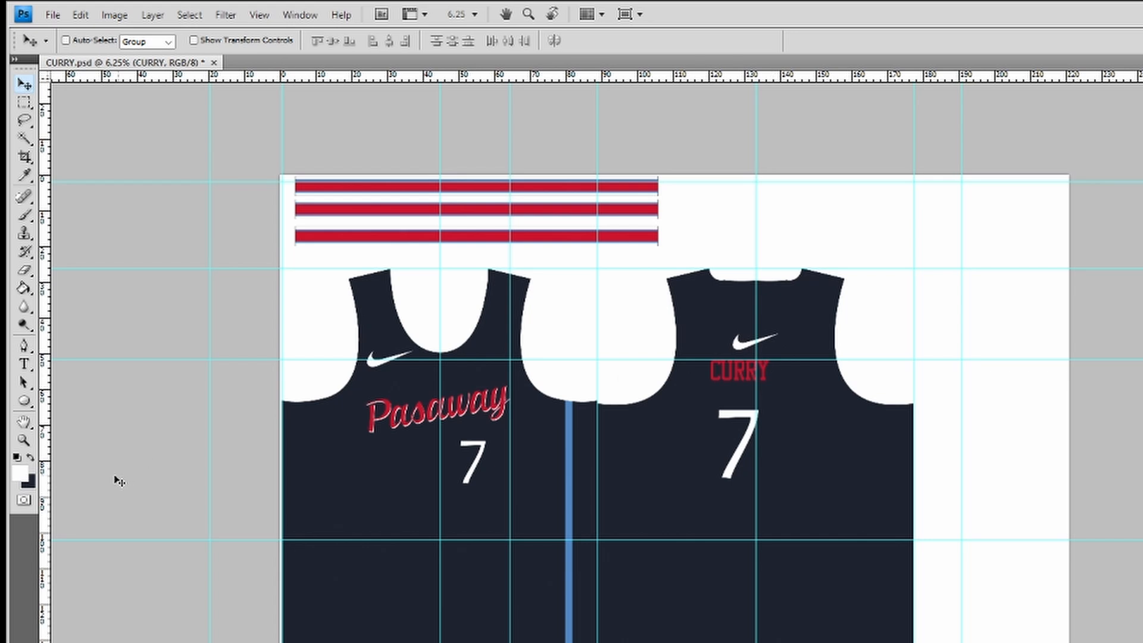
Narrow the surname text box on the back panel of CURRY.psd so it fits closely around the text
{"action": "left_click", "coordinate": [24, 363]}
{"action": "left_click", "coordinate": [721, 370]}
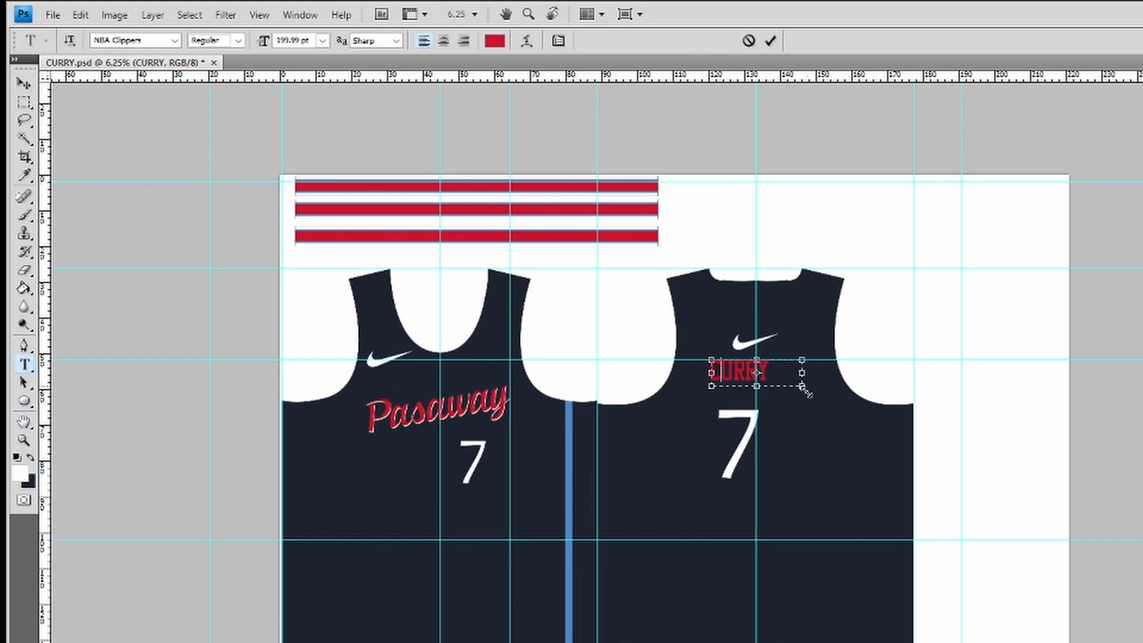
{"action": "left_click", "coordinate": [780, 390]}
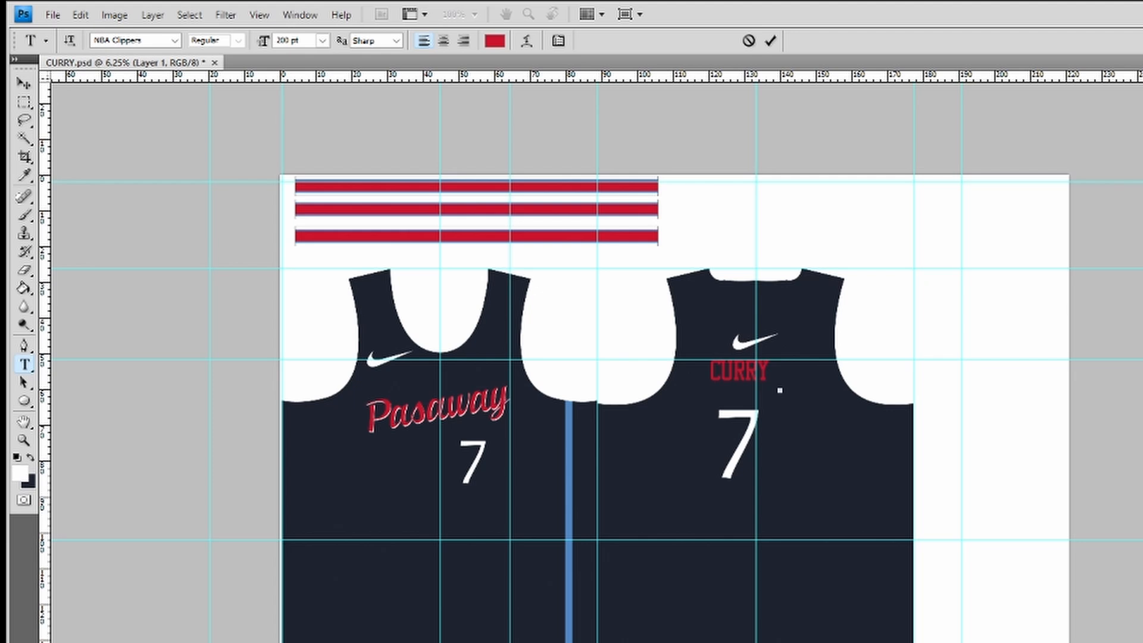
{"action": "key", "text": "Escape"}
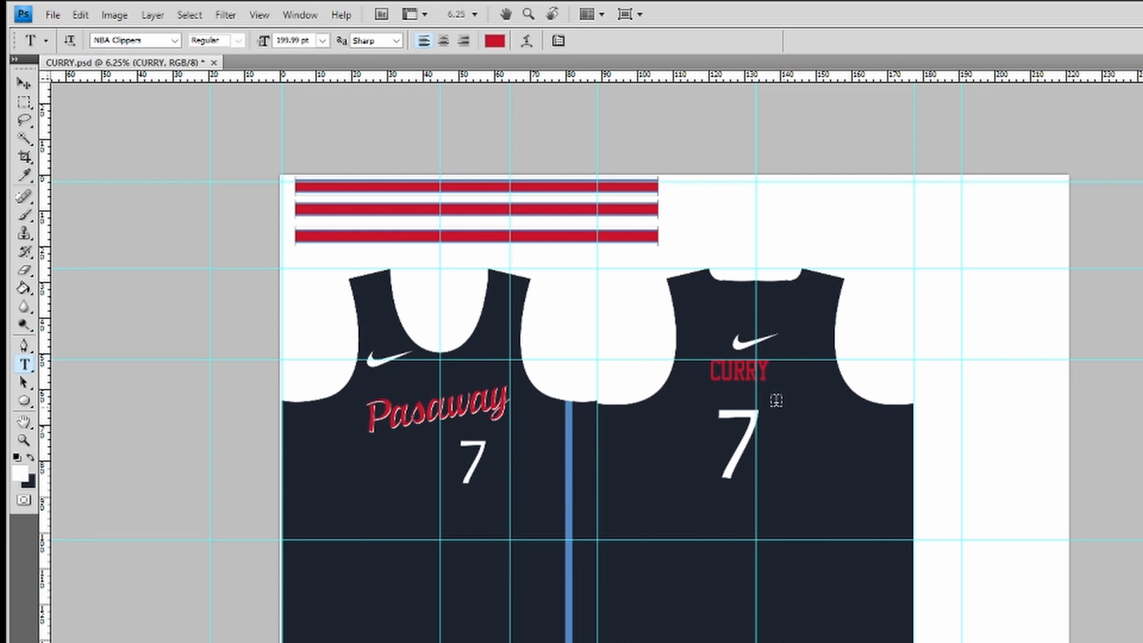
{"action": "left_click", "coordinate": [762, 375]}
{"action": "mouse_move", "coordinate": [802, 387]}
{"action": "left_mouse_down"}
{"action": "mouse_move", "coordinate": [770, 388]}
{"action": "mouse_move", "coordinate": [780, 391]}
{"action": "left_mouse_up"}
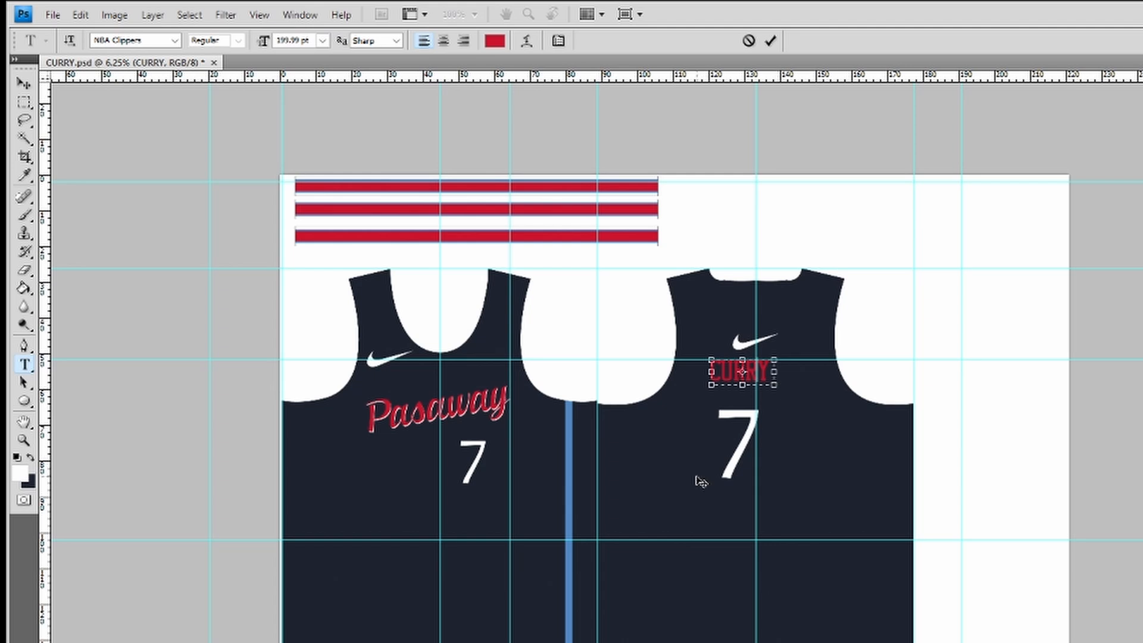
Move the surname text in CURRY.psd sideways so it is centred on the back panel's vertical guide
{"action": "left_click", "coordinate": [25, 103]}
{"action": "left_click", "coordinate": [24, 84]}
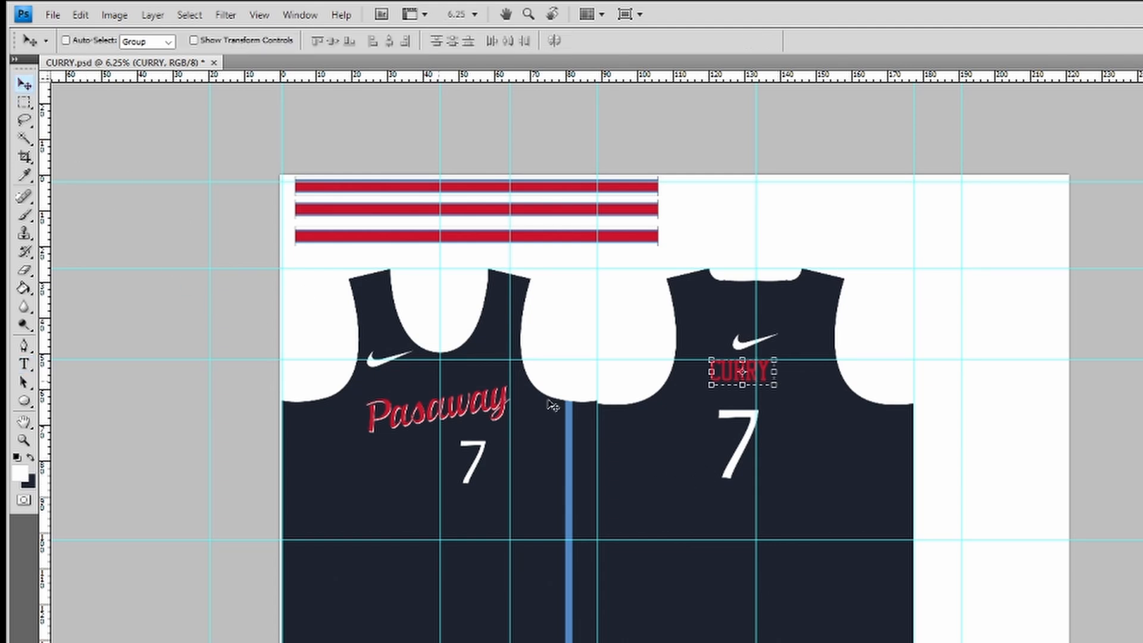
{"action": "key", "text": "ctrl+t"}
{"action": "left_click_drag", "start_coordinate": [720, 374], "coordinate": [736, 375]}
{"action": "key", "text": "Return"}
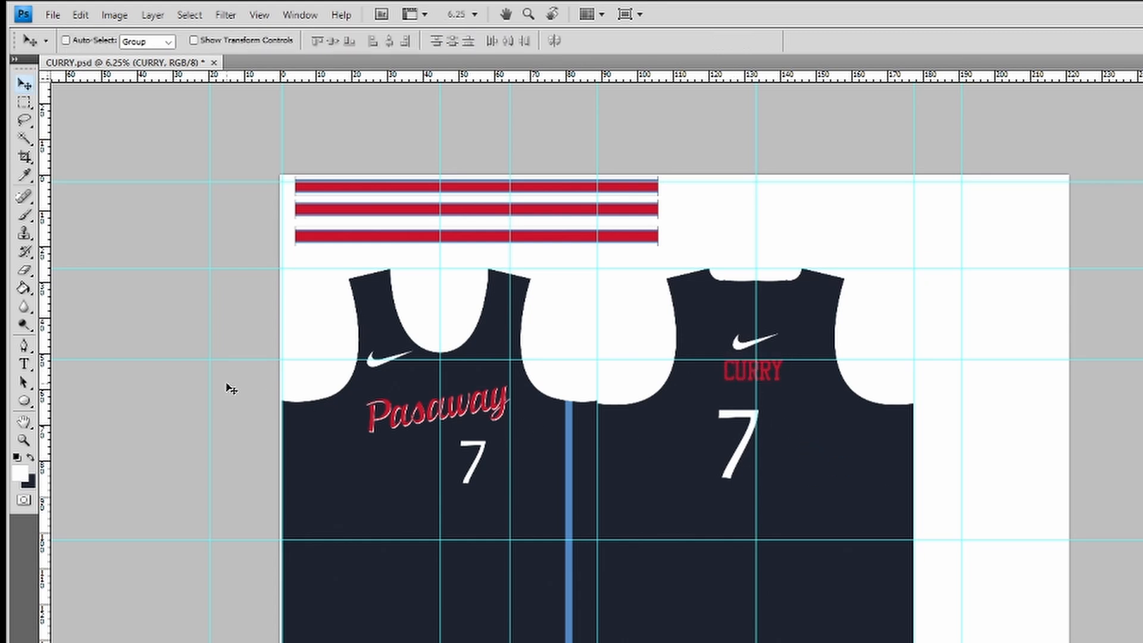
Narrow the BackNumber text box around the 7 and move it to X 9636.2 px, onto the back panel's centre guide
{"action": "left_click", "coordinate": [27, 366]}
{"action": "left_click", "coordinate": [756, 441]}
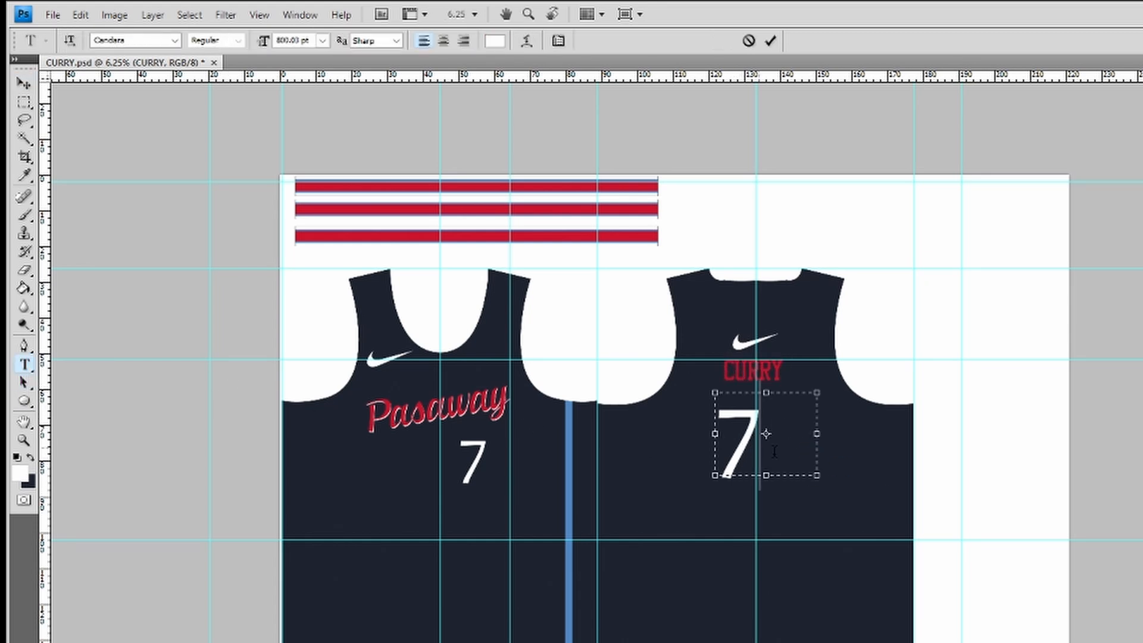
{"action": "left_click_drag", "start_coordinate": [809, 475], "coordinate": [766, 475]}
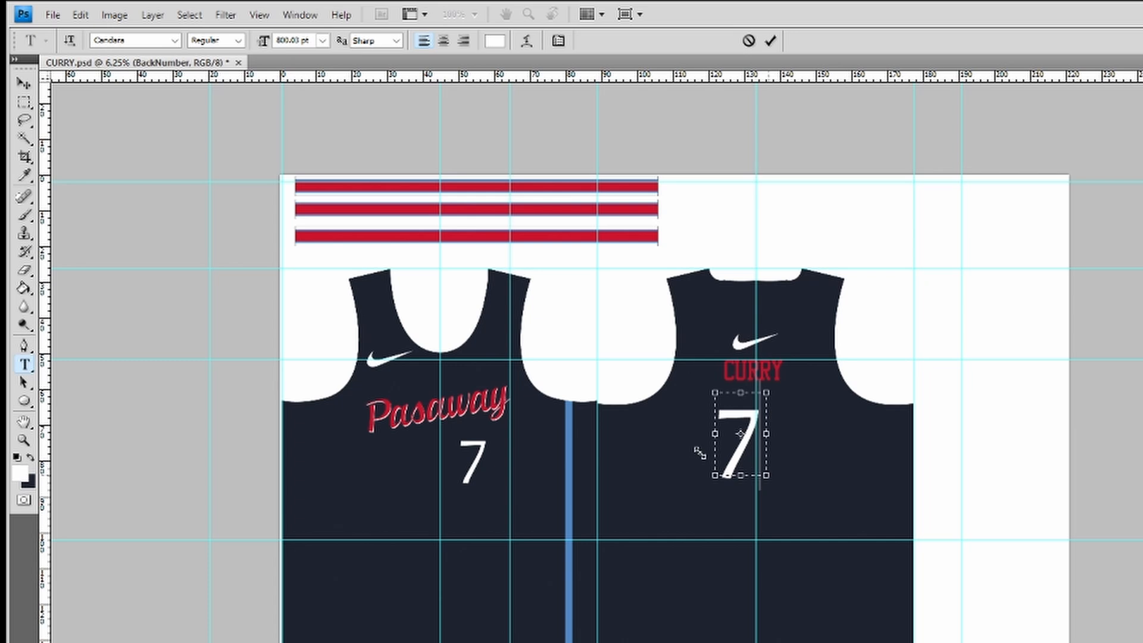
{"action": "left_click", "coordinate": [24, 84]}
{"action": "key", "text": "ctrl+t"}
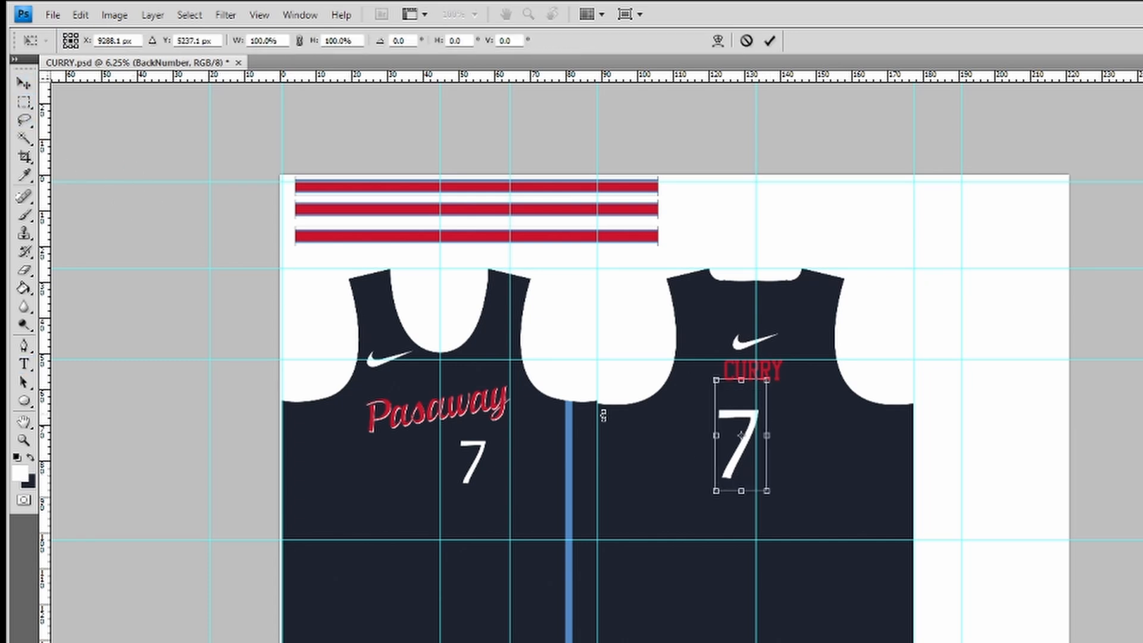
{"action": "left_click_drag", "start_coordinate": [743, 426], "coordinate": [760, 425]}
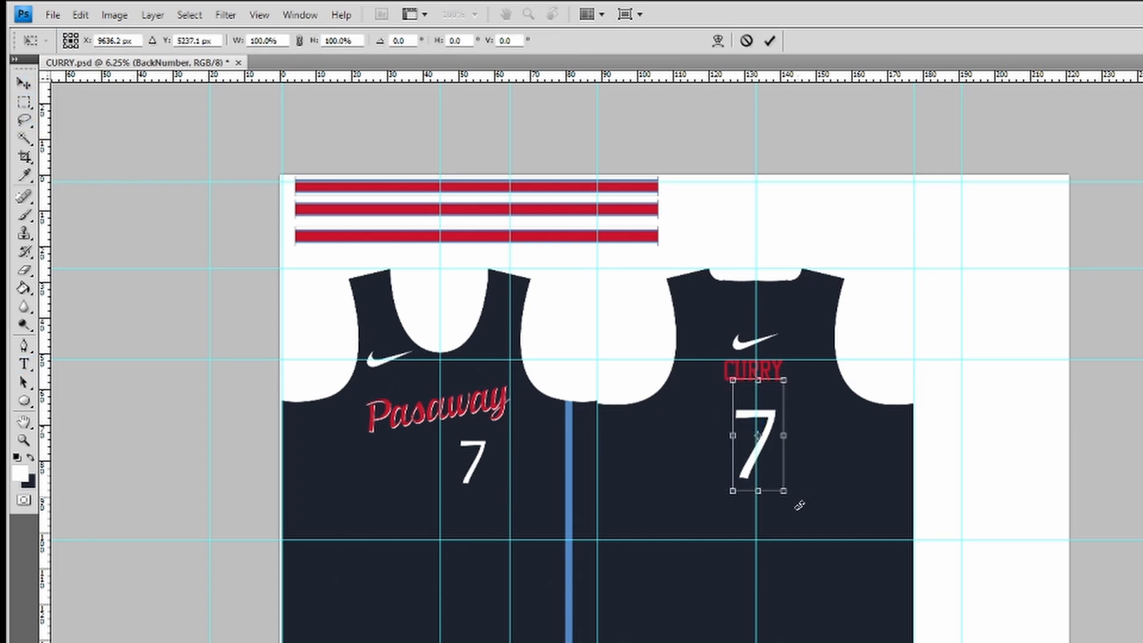
{"action": "key", "text": "Return"}
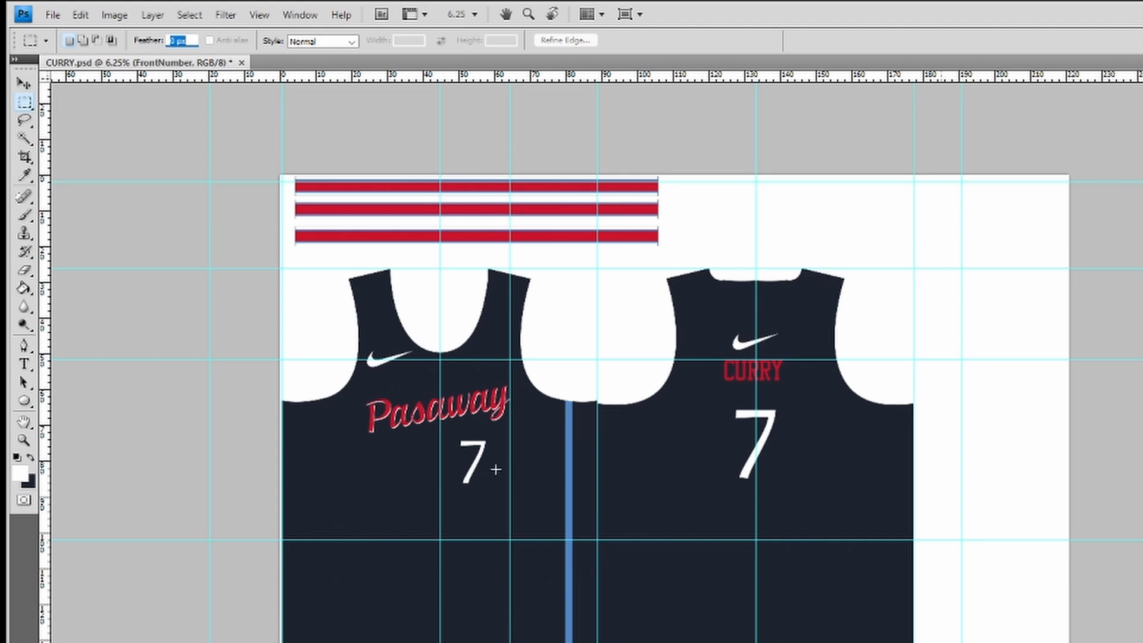
Move the front 7 outward to the vertical guide at the end of the Pasaway wordmark, and save and close CURRY.psd
{"action": "key", "text": "v"}
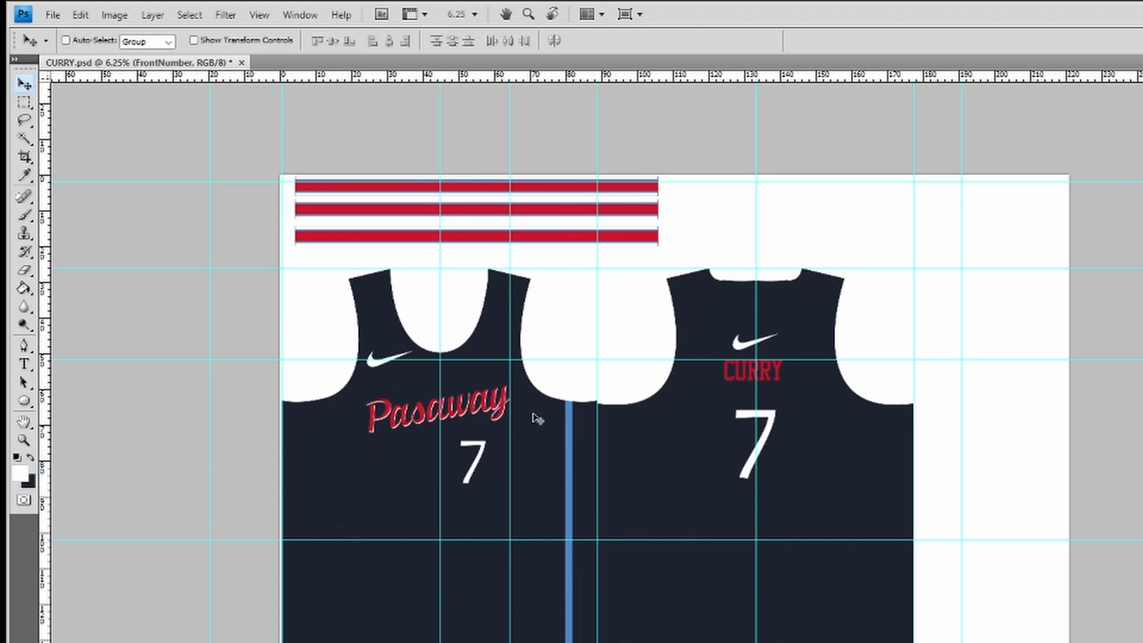
{"action": "left_click_drag", "start_coordinate": [482, 463], "coordinate": [505, 463]}
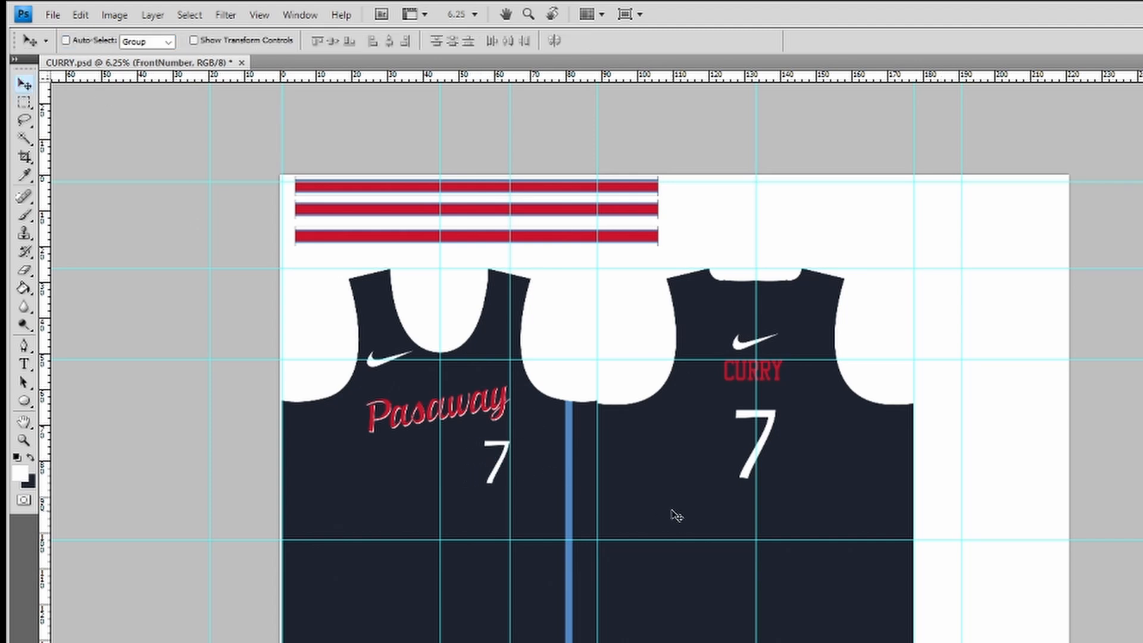
{"action": "key", "text": "ctrl+s"}
{"action": "left_click", "coordinate": [235, 63]}
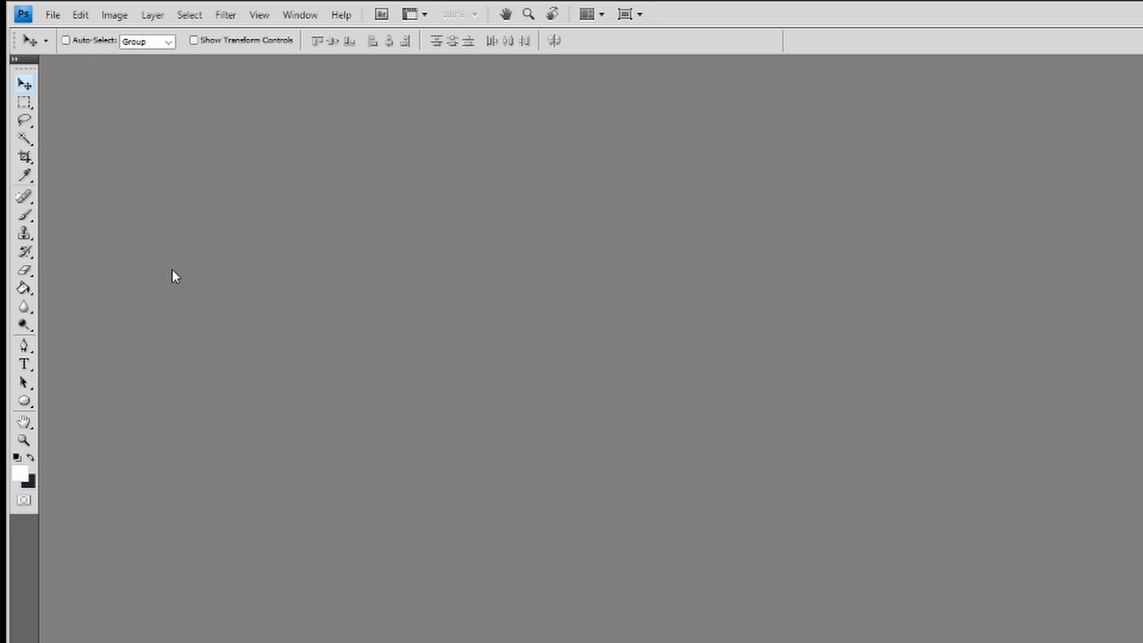
Run Image Processor on F:\Jersey\Pasaway\PSD, saving quality 12 JPEGs converted to sRGB in F:\Jersey\Pasaway\ForPrint
{"action": "left_click", "coordinate": [60, 18]}
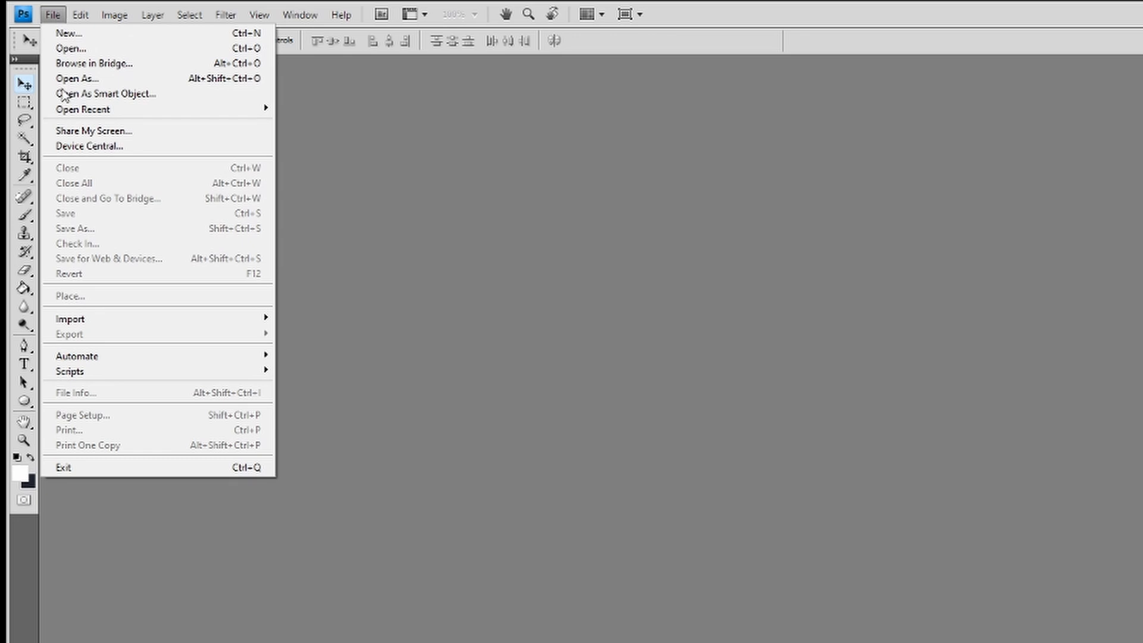
{"action": "mouse_move", "coordinate": [124, 377]}
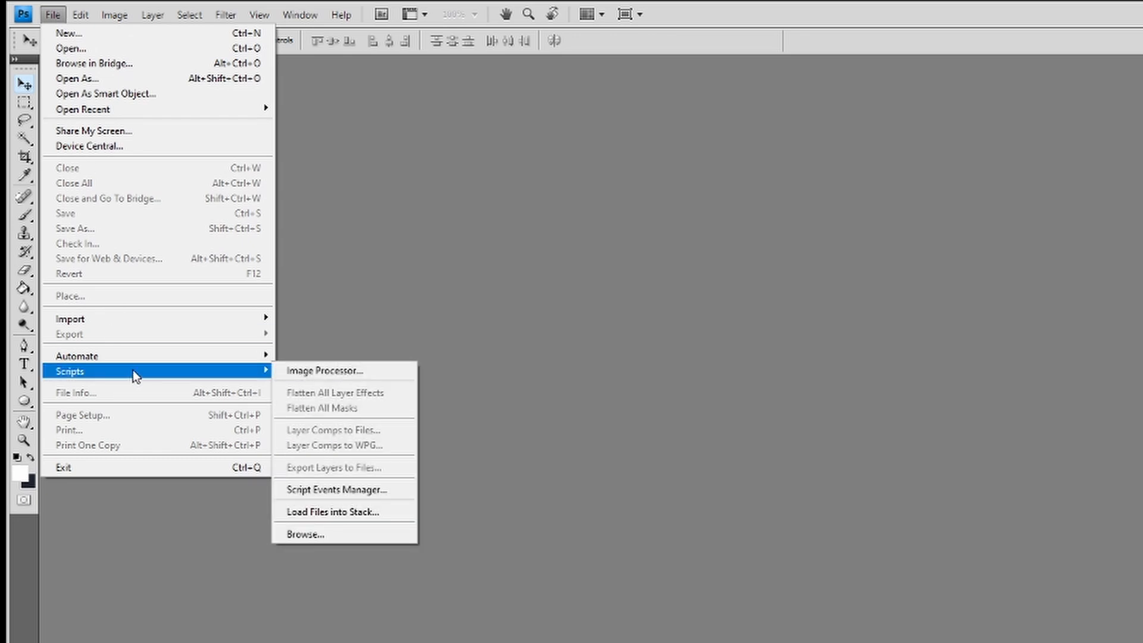
{"action": "left_click", "coordinate": [318, 371]}
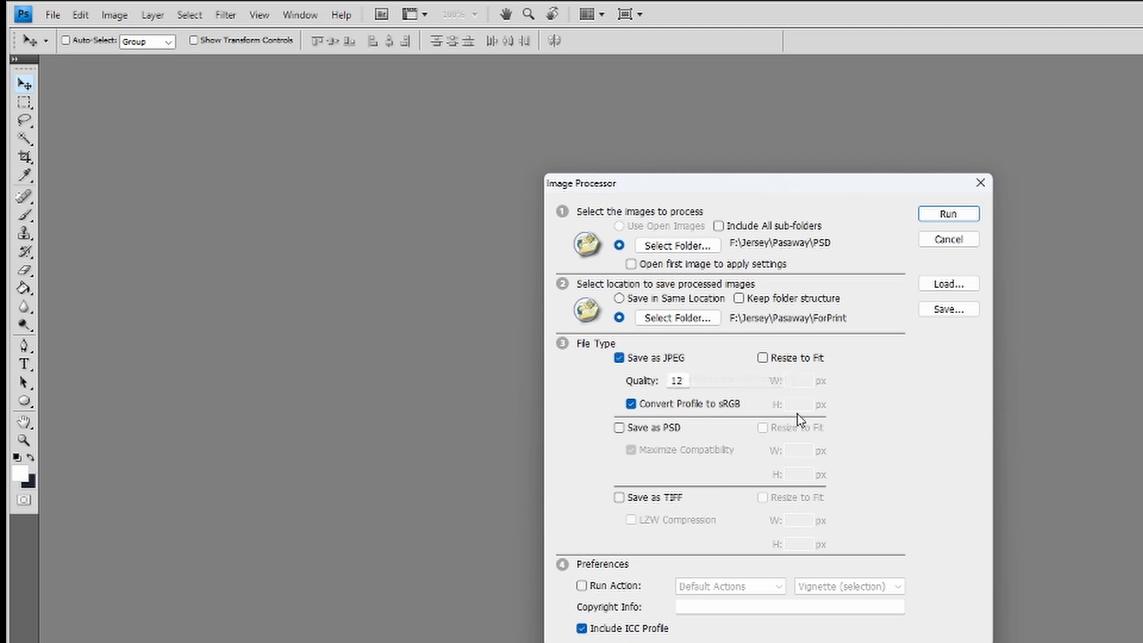
{"action": "double_click", "coordinate": [676, 381]}
{"action": "left_click", "coordinate": [675, 383]}
{"action": "double_click", "coordinate": [679, 381]}
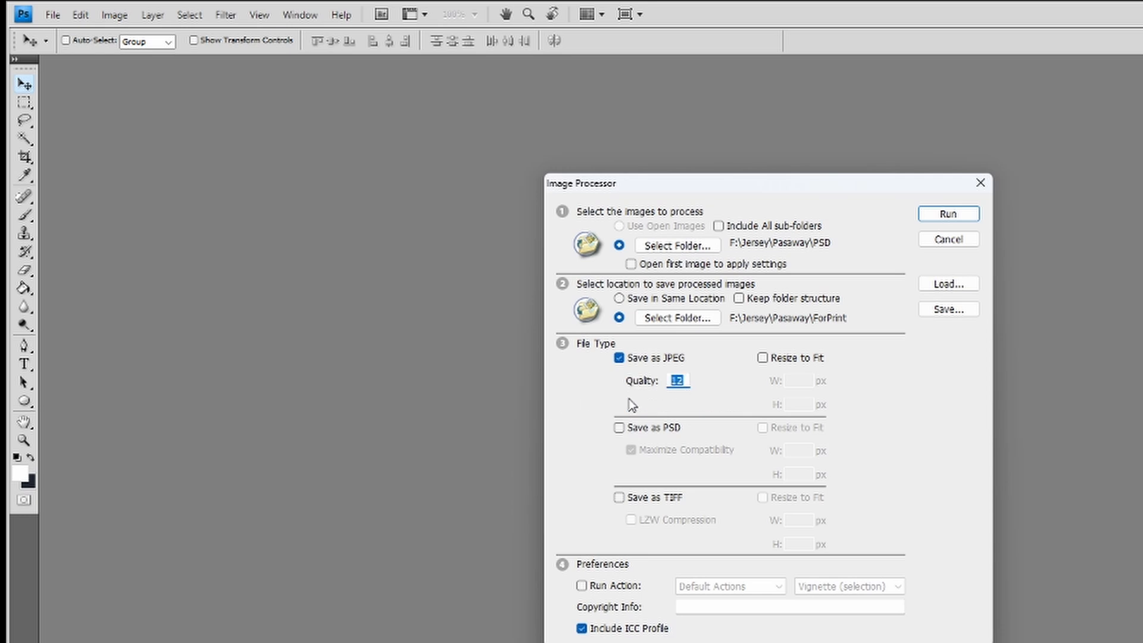
{"action": "left_click", "coordinate": [678, 380]}
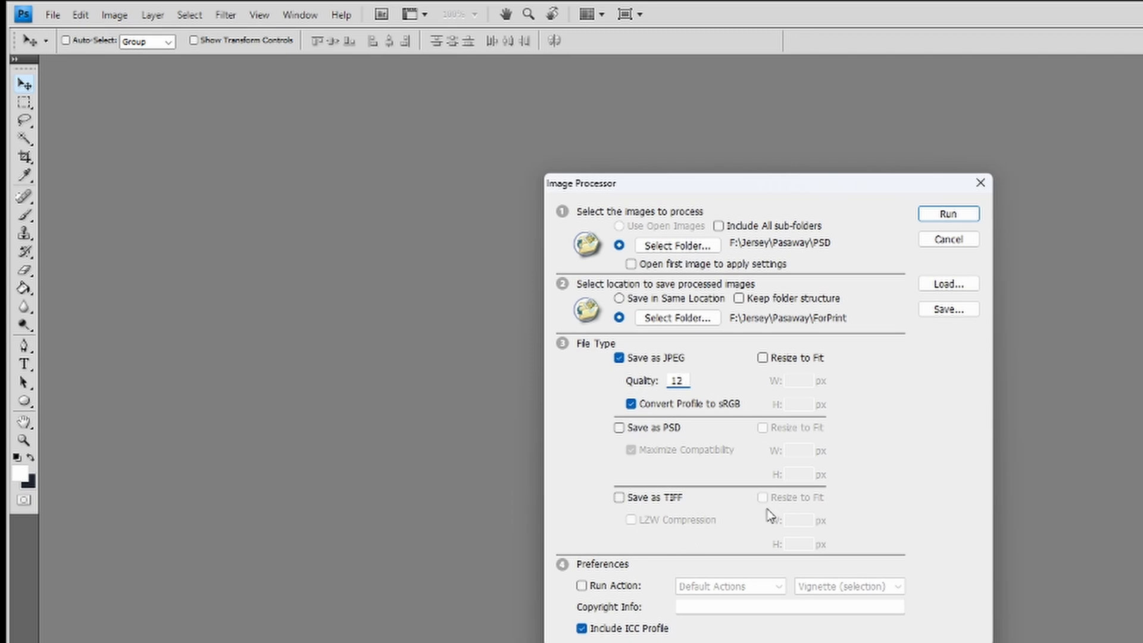
{"action": "left_click", "coordinate": [936, 223]}
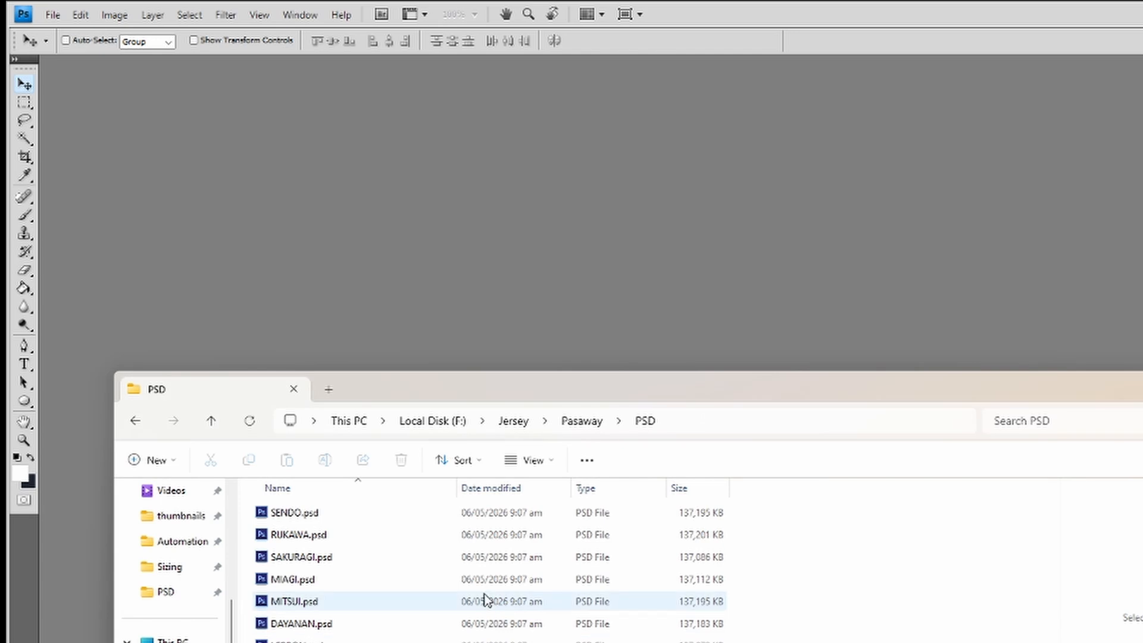
Switch to File Explorer and open the JPEG output folder inside Pasaway's ForPrint folder
{"action": "key", "text": "alt+Up"}
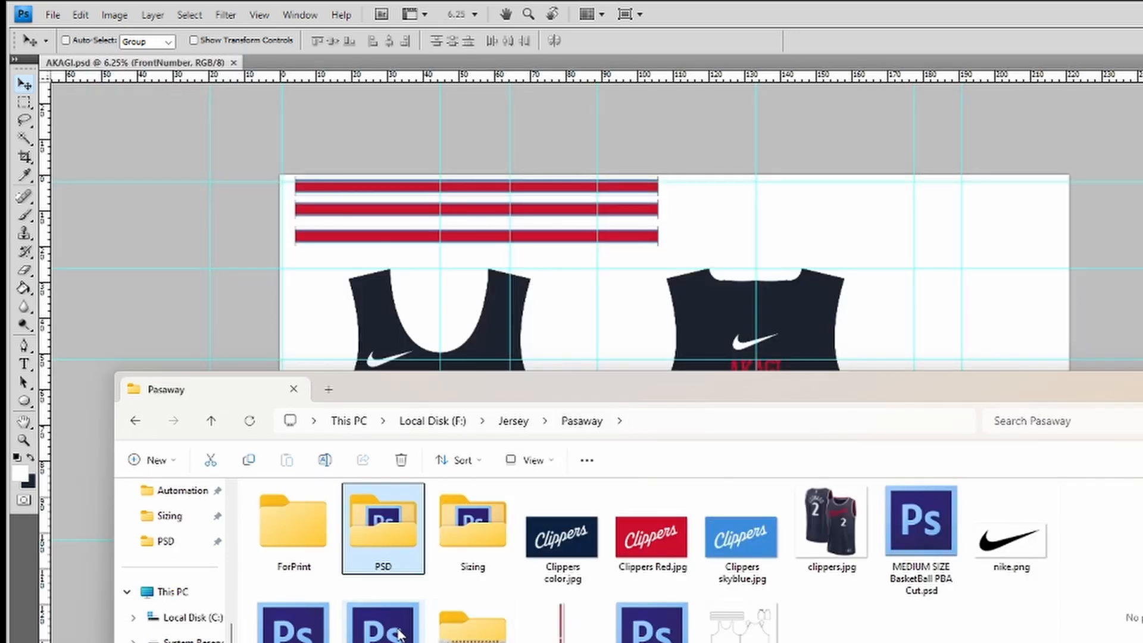
{"action": "double_click", "coordinate": [283, 549]}
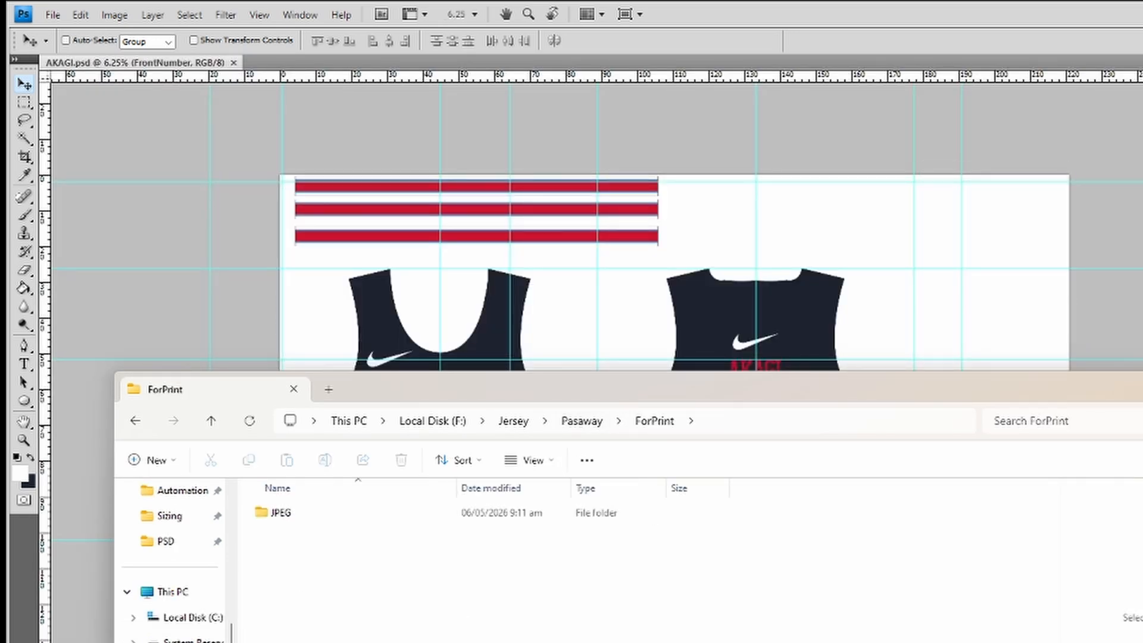
{"action": "double_click", "coordinate": [280, 514]}
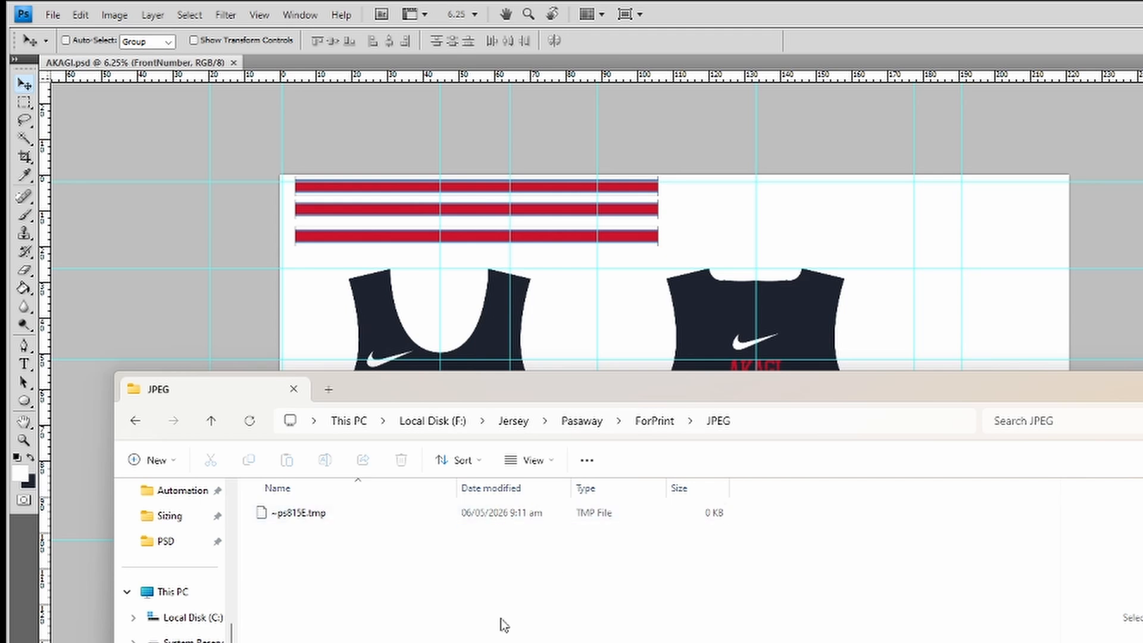
Keep the JPEG folder window in view over Photoshop and monitor the exported files until the batch finishes
{"action": "left_click_drag", "start_coordinate": [626, 395], "coordinate": [736, 426]}
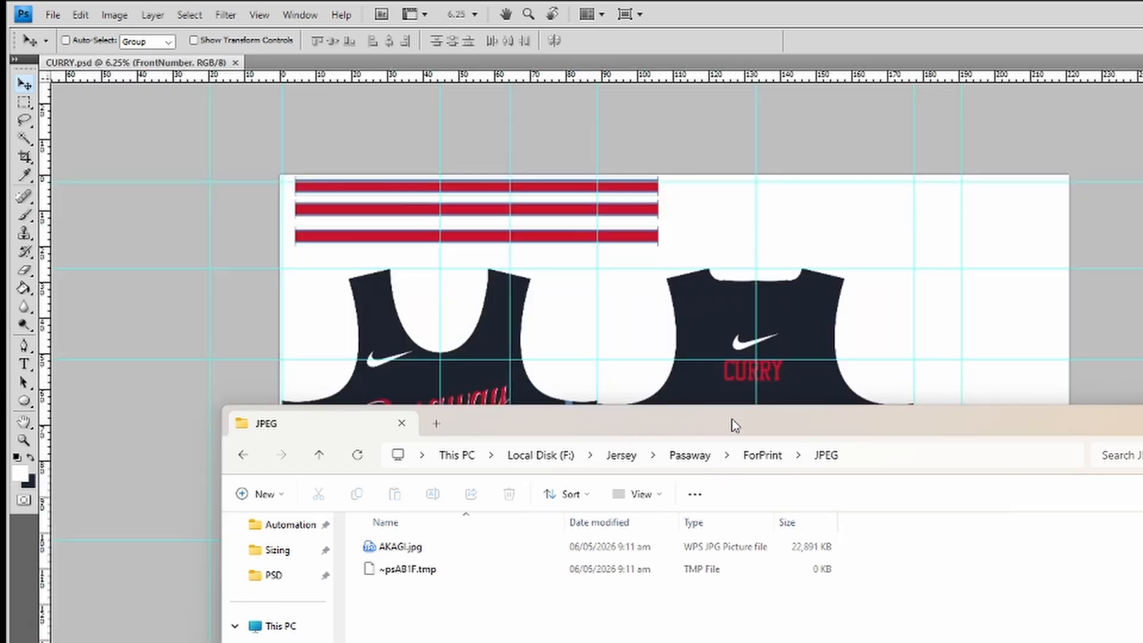
{"action": "left_click_drag", "start_coordinate": [735, 425], "coordinate": [839, 221]}
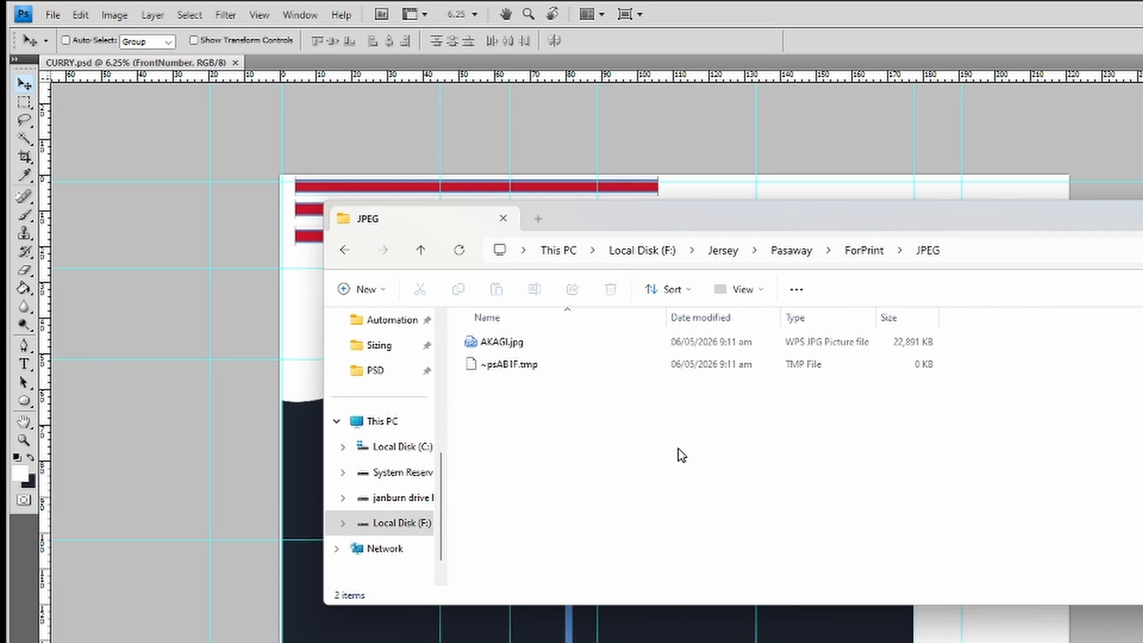
{"action": "left_click_drag", "start_coordinate": [681, 456], "coordinate": [731, 302]}
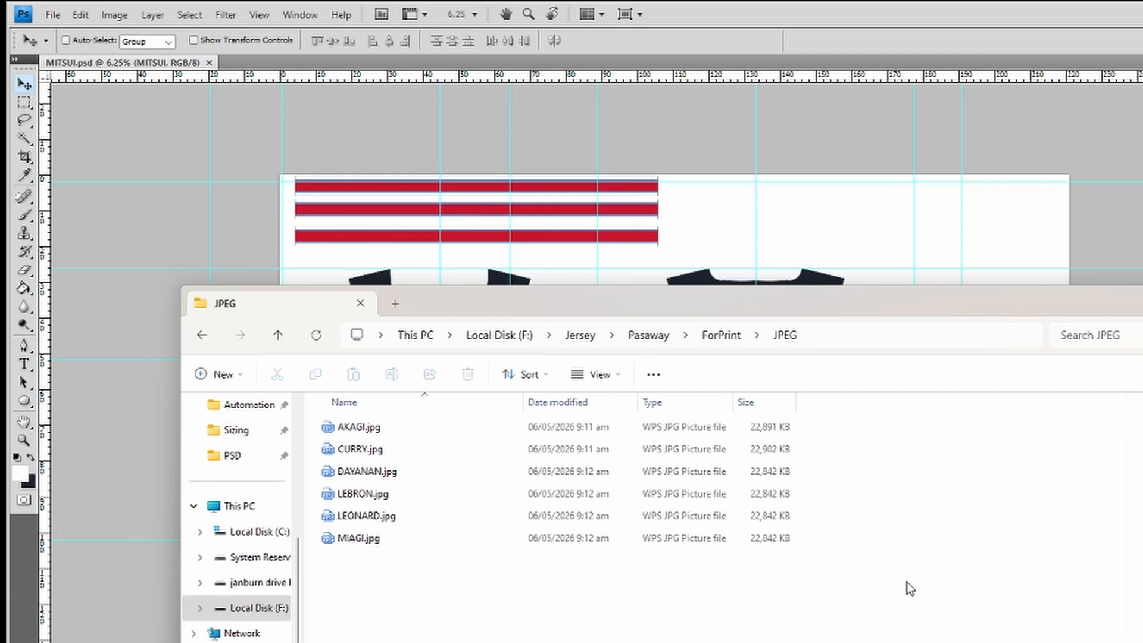
{"action": "left_click_drag", "start_coordinate": [874, 307], "coordinate": [881, 284]}
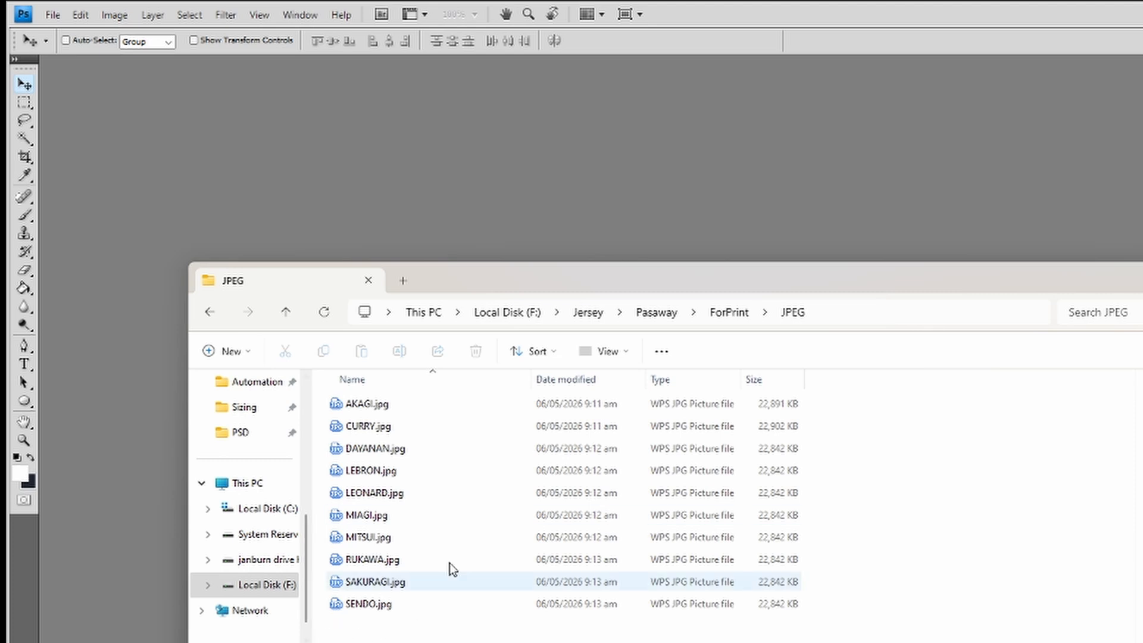
{"action": "left_click_drag", "start_coordinate": [506, 280], "coordinate": [536, 146]}
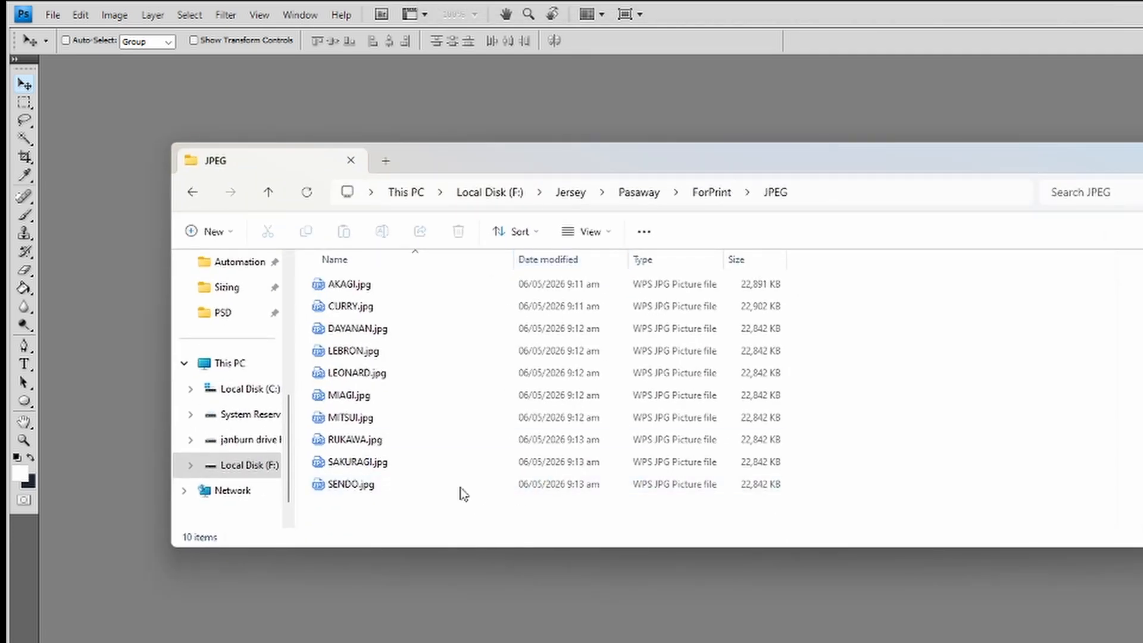
Open AKAGI.jpg, examine the wordmark, surname and front and back numbers up close and in the full layout, and close the preview
{"action": "double_click", "coordinate": [354, 286]}
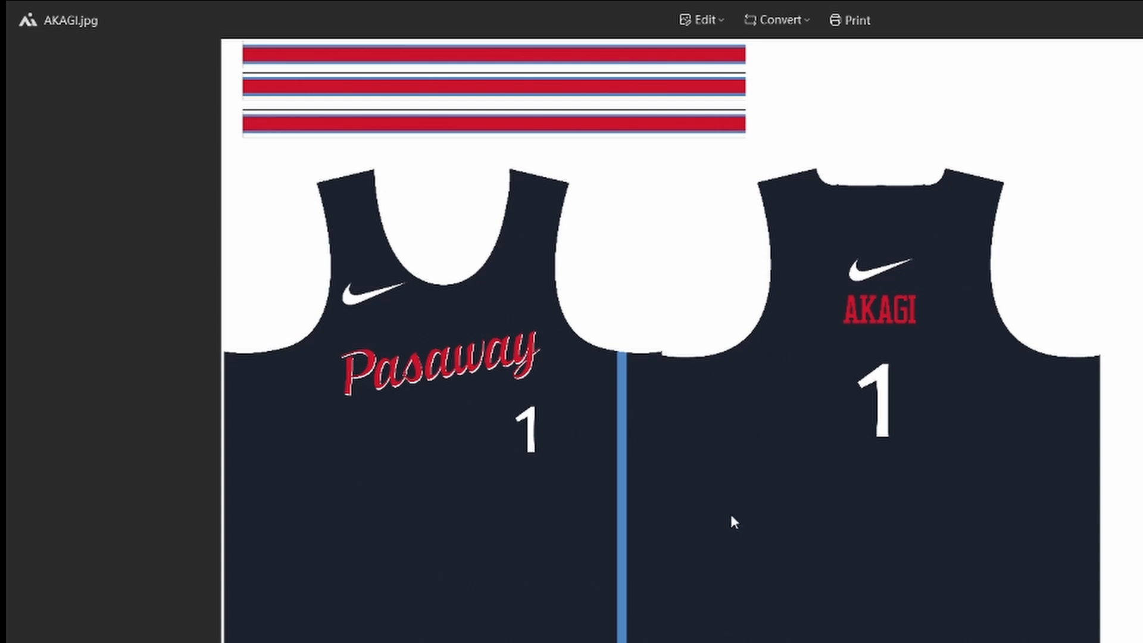
{"action": "scroll", "coordinate": [555, 512], "scroll_direction": "up", "scroll_amount": 5}
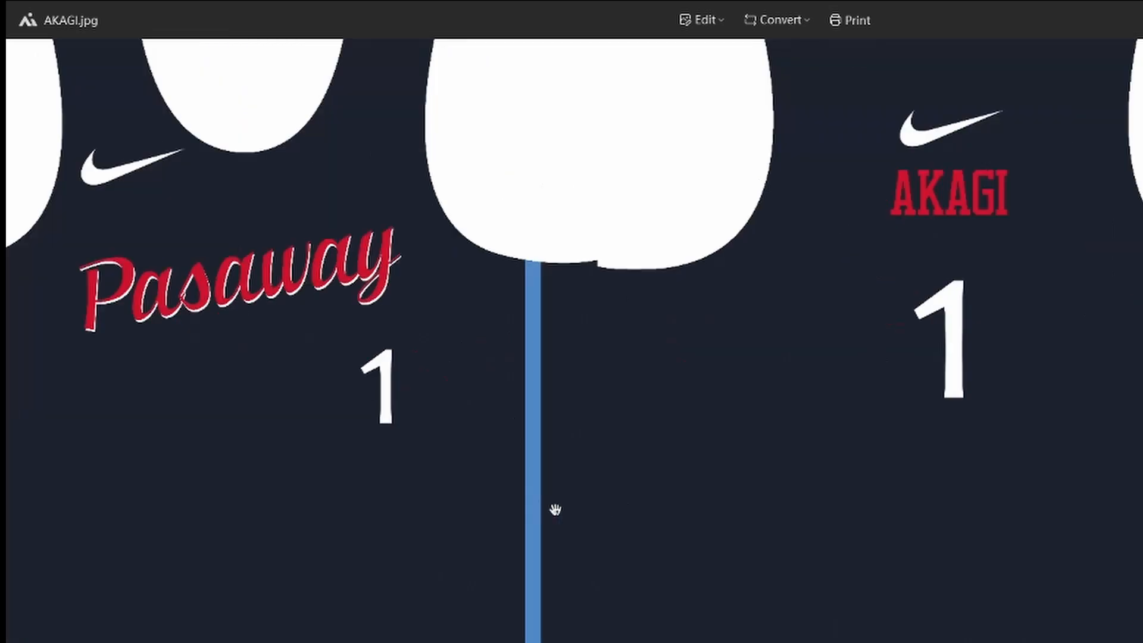
{"action": "left_click_drag", "start_coordinate": [475, 348], "coordinate": [606, 480]}
{"action": "scroll", "coordinate": [606, 480], "scroll_direction": "up", "scroll_amount": 2}
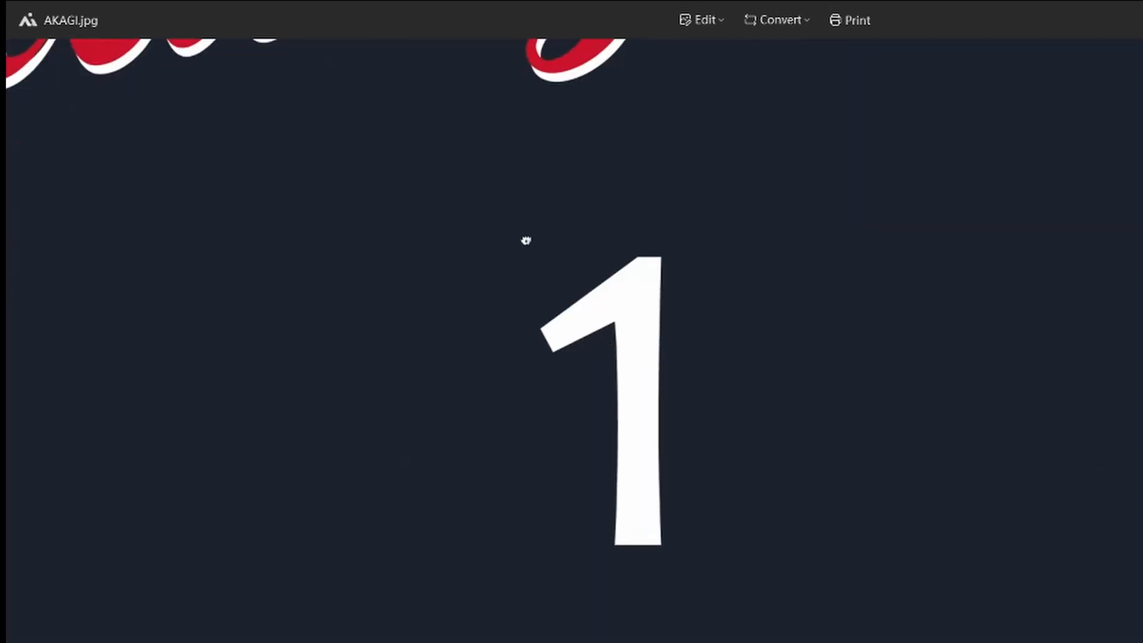
{"action": "left_click_drag", "start_coordinate": [526, 240], "coordinate": [1062, 564]}
{"action": "left_click_drag", "start_coordinate": [968, 337], "coordinate": [511, 409]}
{"action": "left_click_drag", "start_coordinate": [1141, 436], "coordinate": [447, 598]}
{"action": "left_click_drag", "start_coordinate": [574, 399], "coordinate": [621, 593]}
{"action": "left_click_drag", "start_coordinate": [794, 502], "coordinate": [924, 544]}
{"action": "scroll", "coordinate": [690, 481], "scroll_direction": "down", "scroll_amount": 3}
{"action": "scroll", "coordinate": [690, 481], "scroll_direction": "down", "scroll_amount": 4}
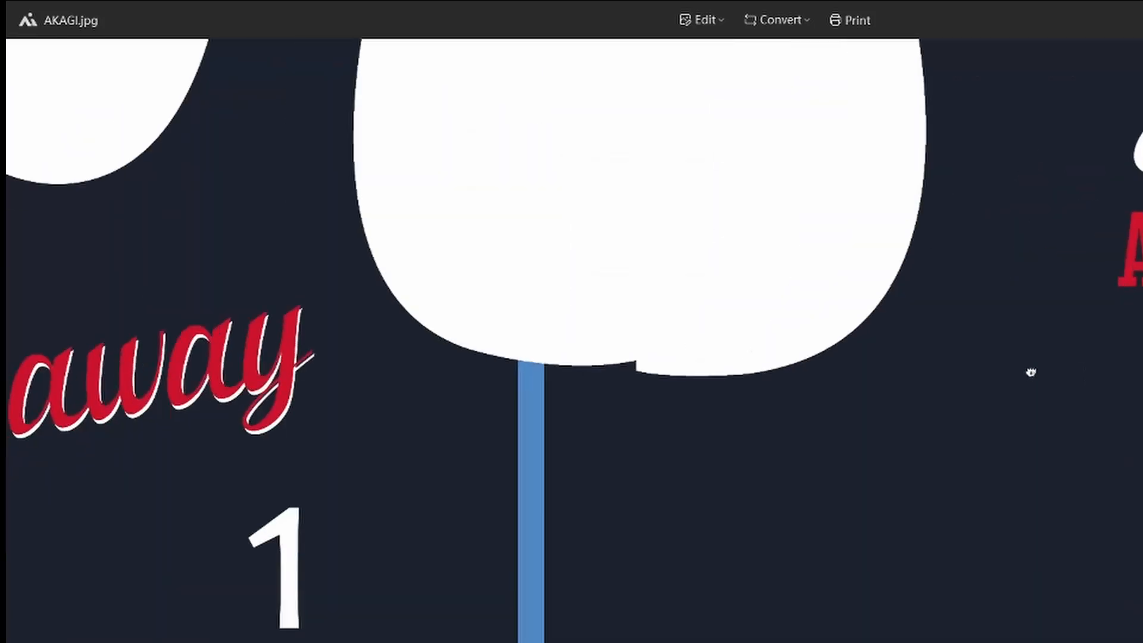
{"action": "scroll", "coordinate": [709, 501], "scroll_direction": "down", "scroll_amount": 1}
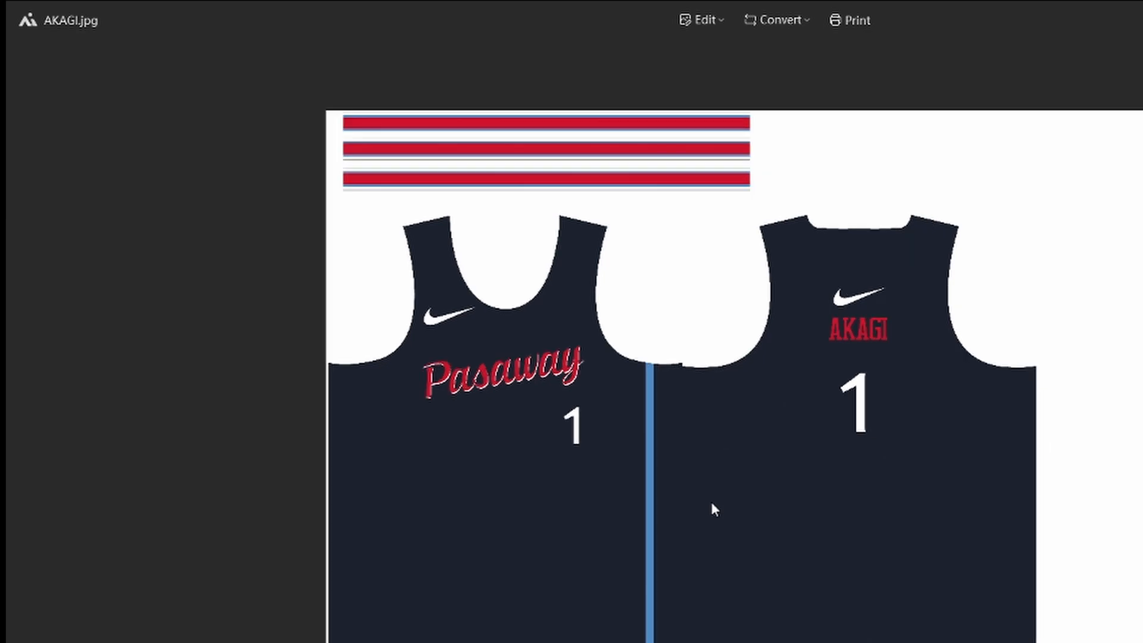
{"action": "scroll", "coordinate": [713, 505], "scroll_direction": "up", "scroll_amount": 1}
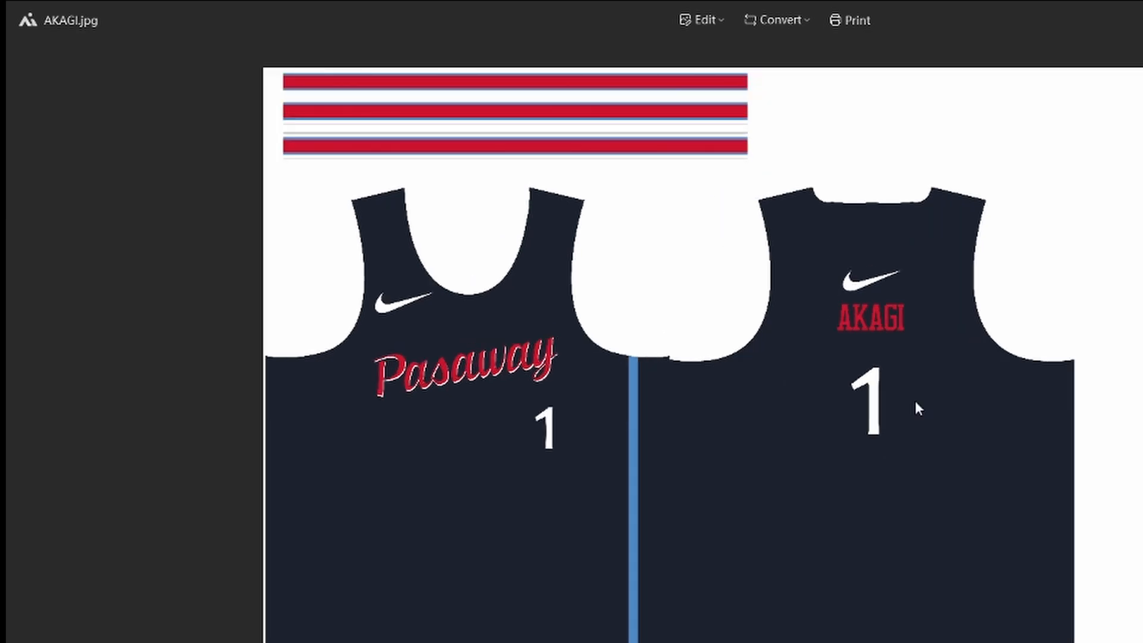
{"action": "left_click", "coordinate": [1141, 20]}
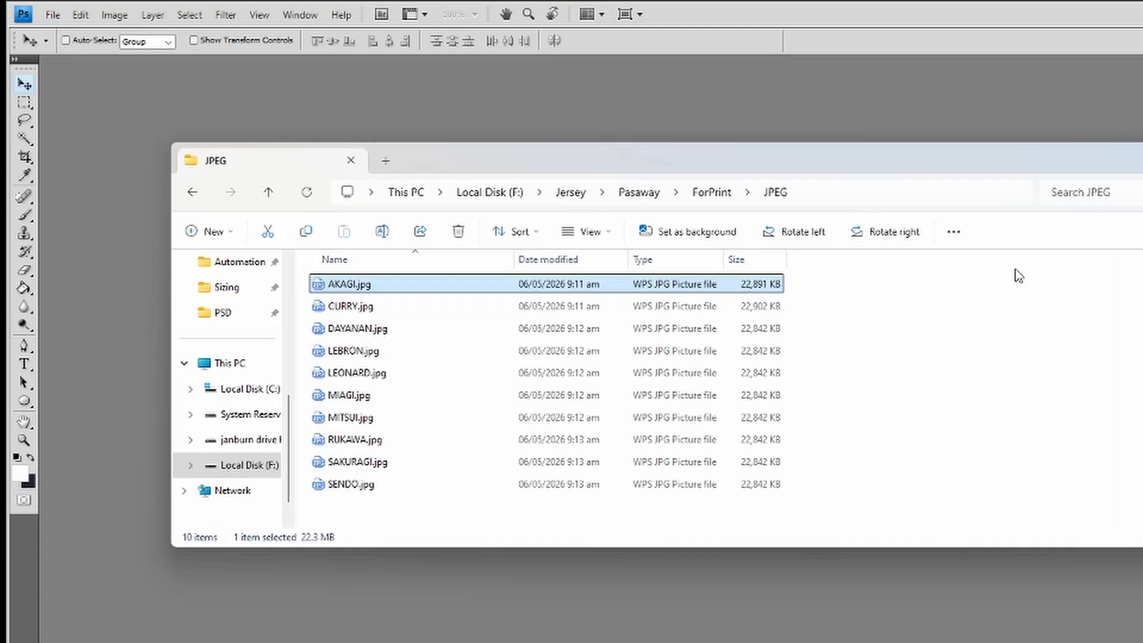
{"action": "left_click", "coordinate": [948, 325]}
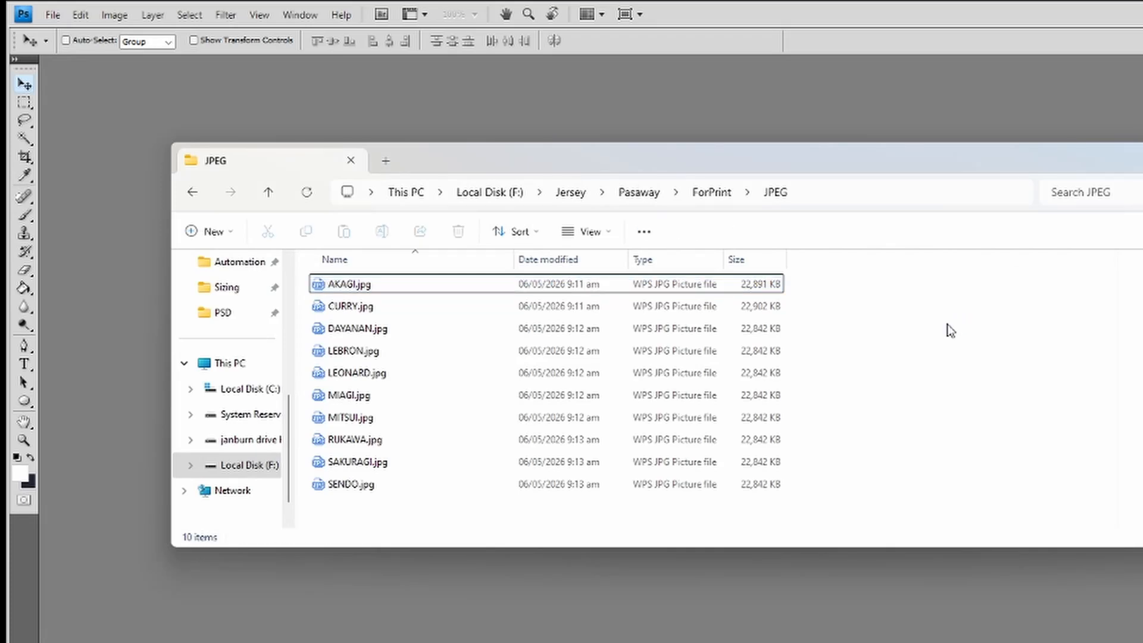